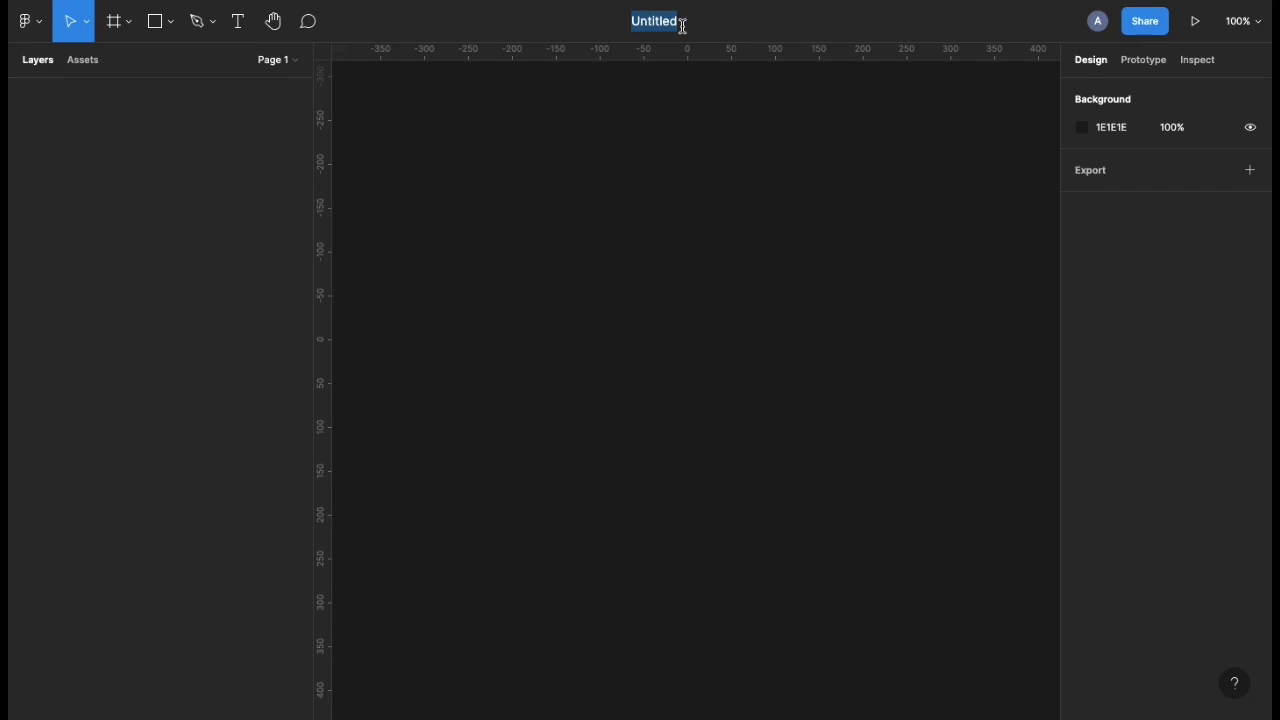
Rename the untitled file to 'Figma Basic 1' and bring up the main menu.
text(Figma )
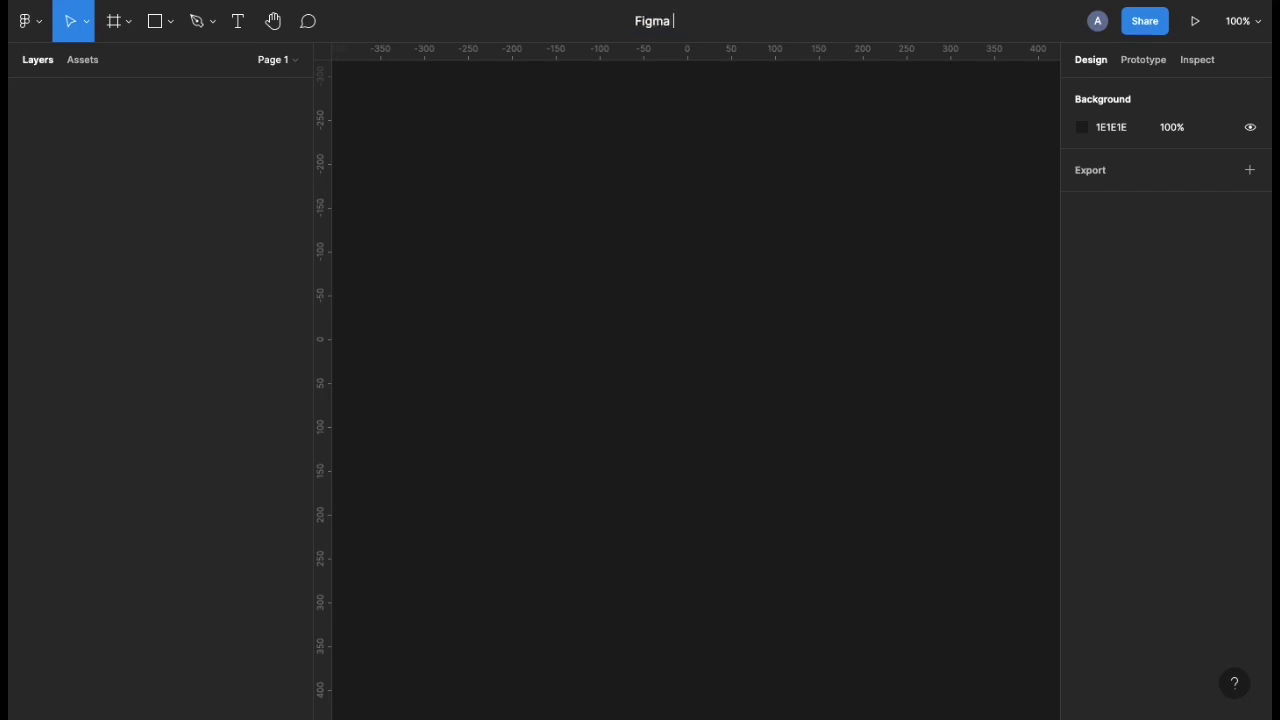
text(Basic 1)
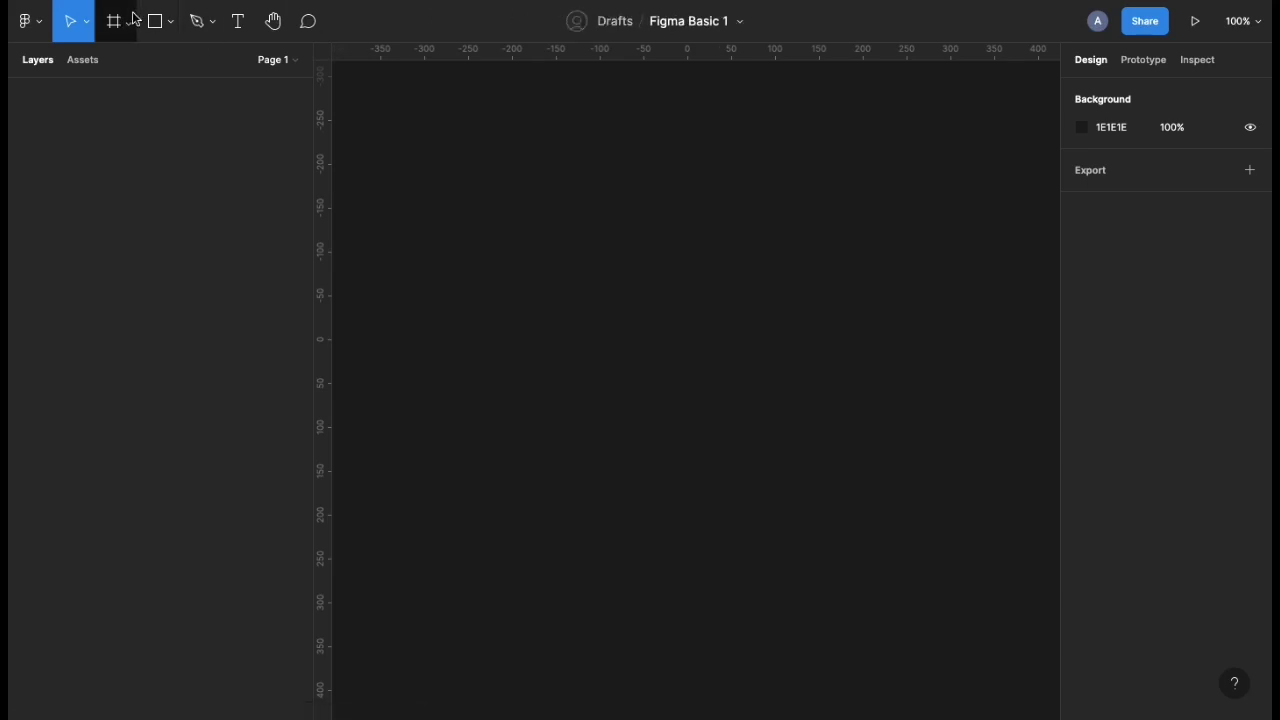
click(26, 26)
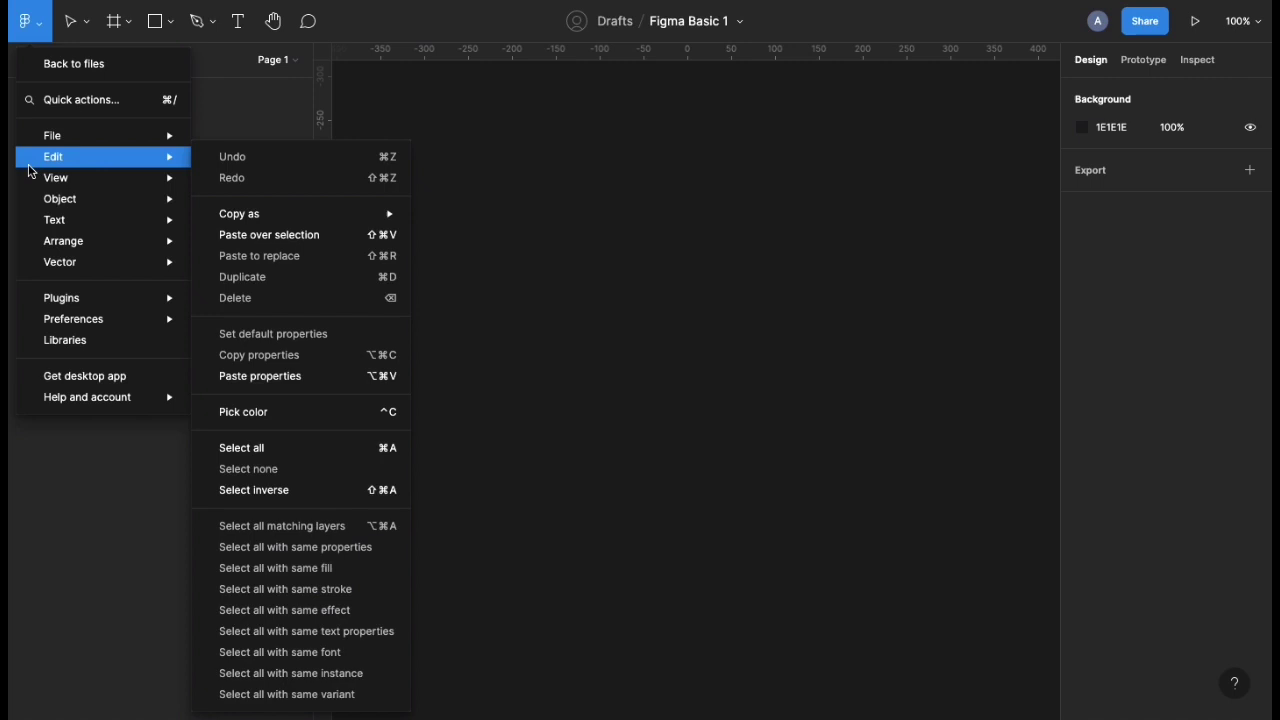
Browse the File, Edit, Object, Vector, Plugins, Libraries and Help submenus of the main menu.
mouse_move(32, 185)
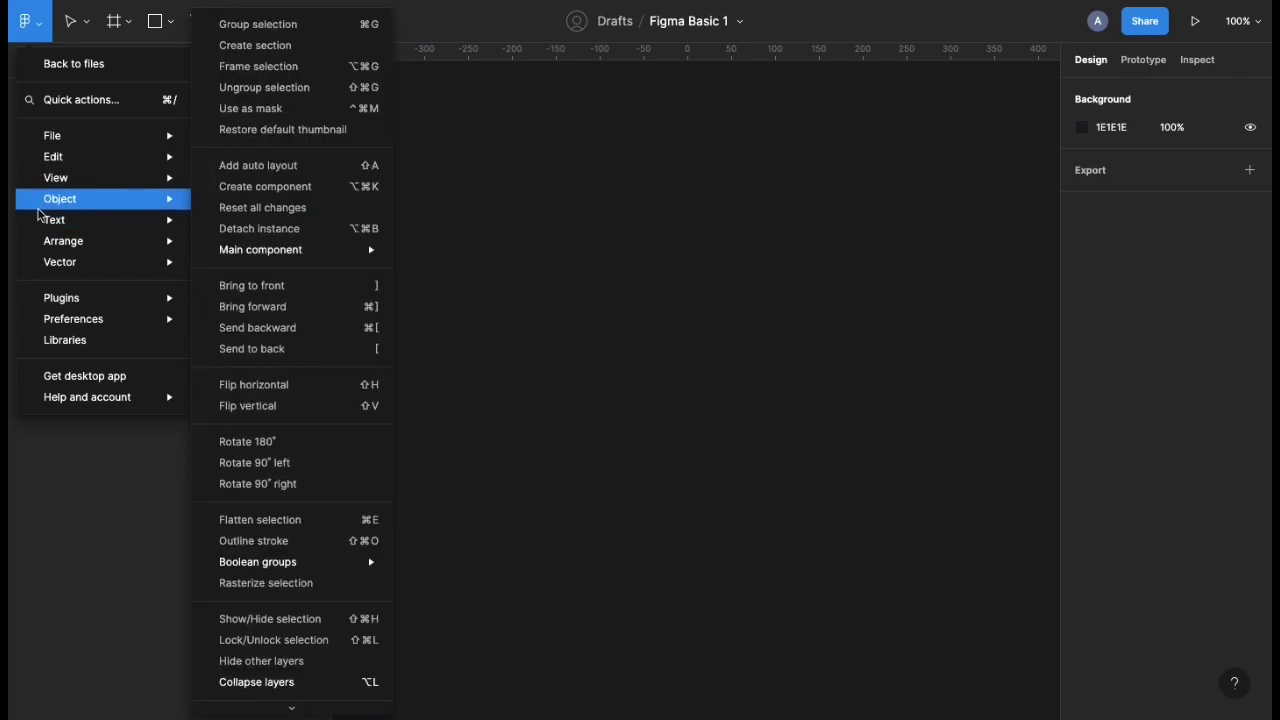
mouse_move(40, 228)
mouse_move(40, 265)
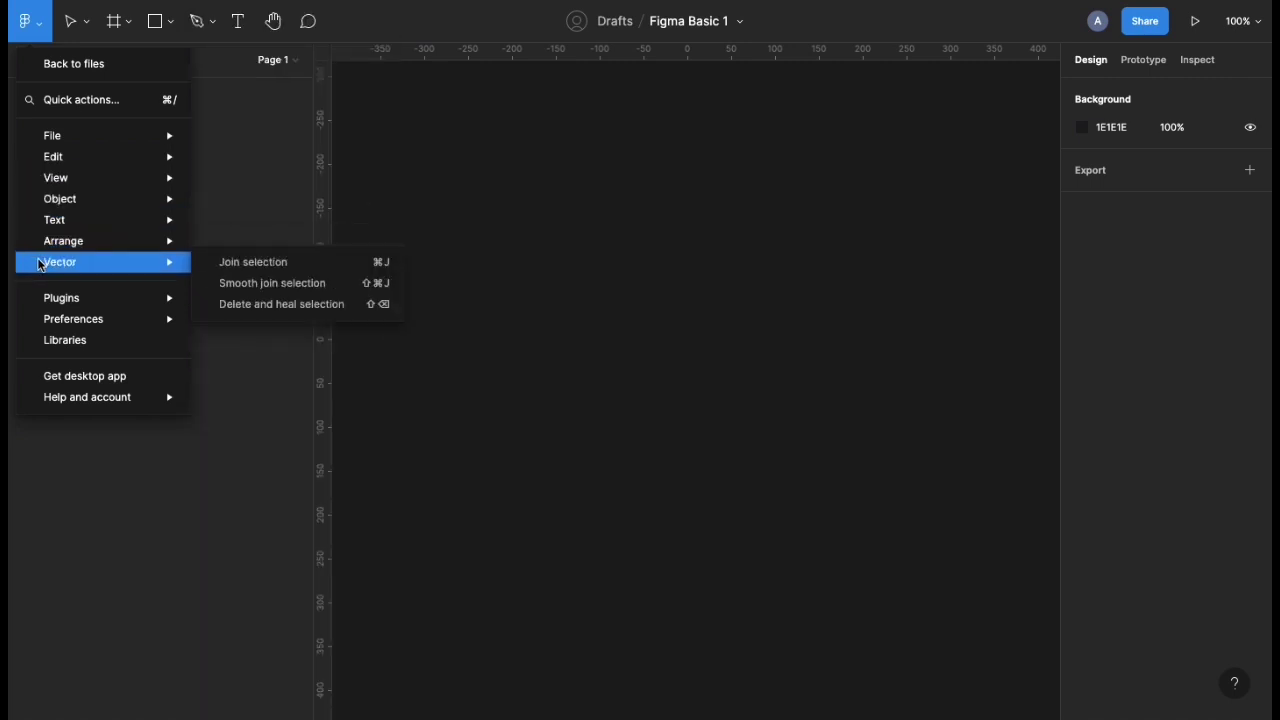
mouse_move(45, 301)
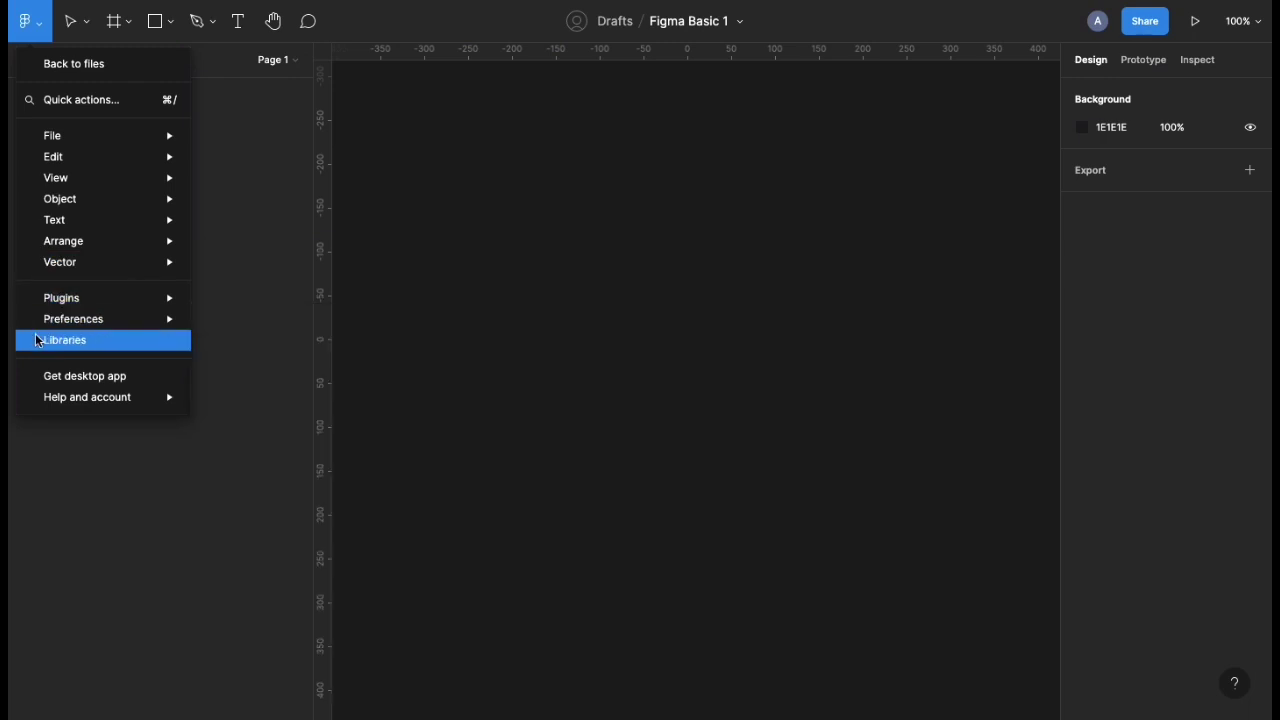
mouse_move(46, 403)
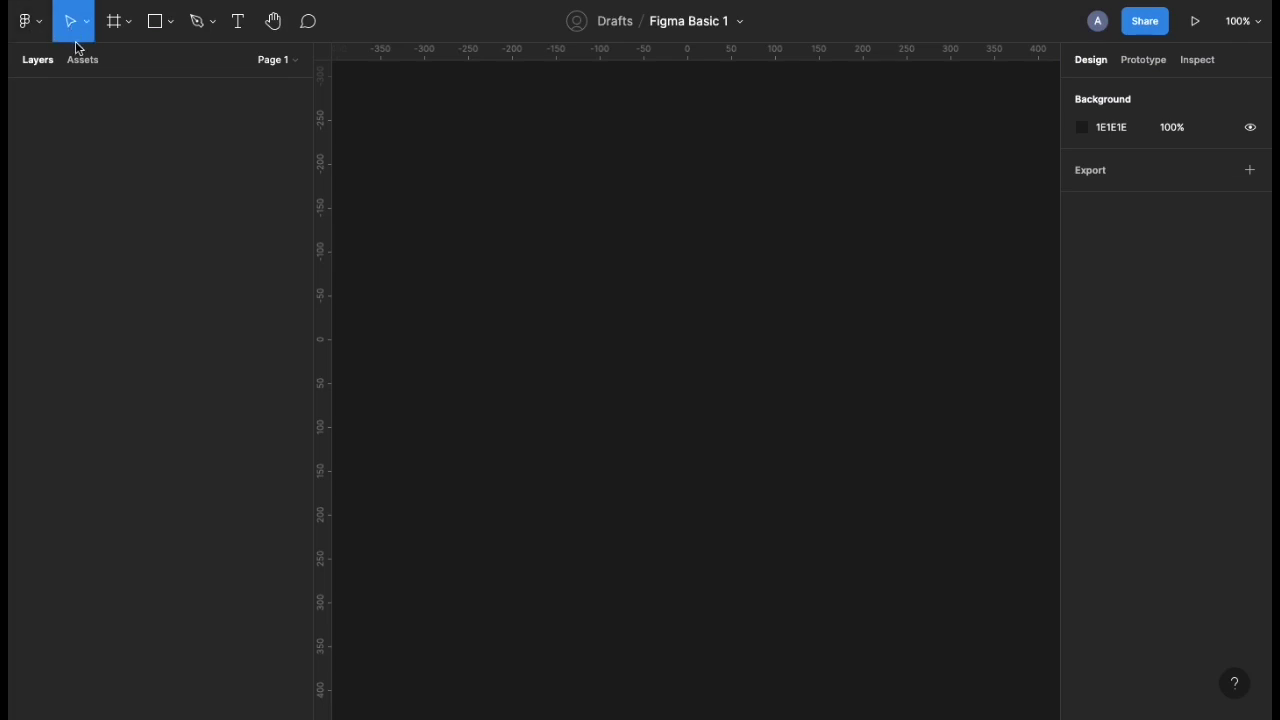
Draw two grey rectangles and arrange the second one beside the first.
drag(430, 170, 731, 429)
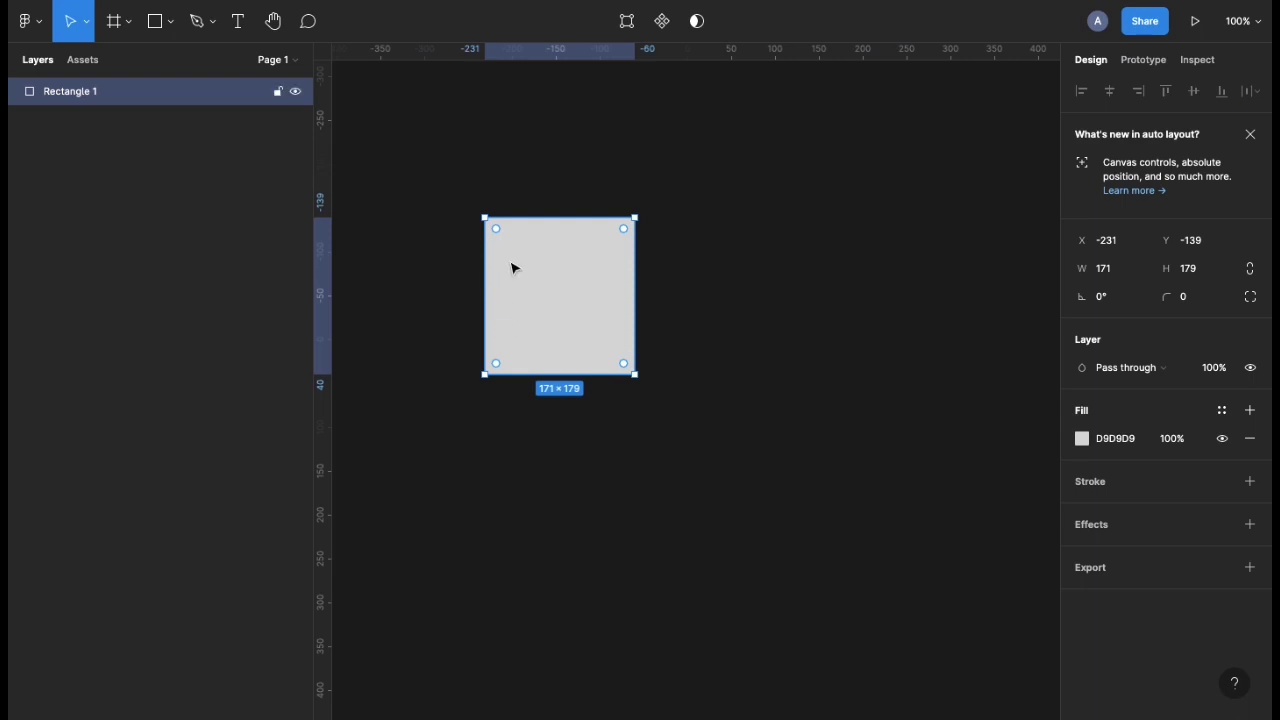
drag(514, 266, 598, 272)
key(r)
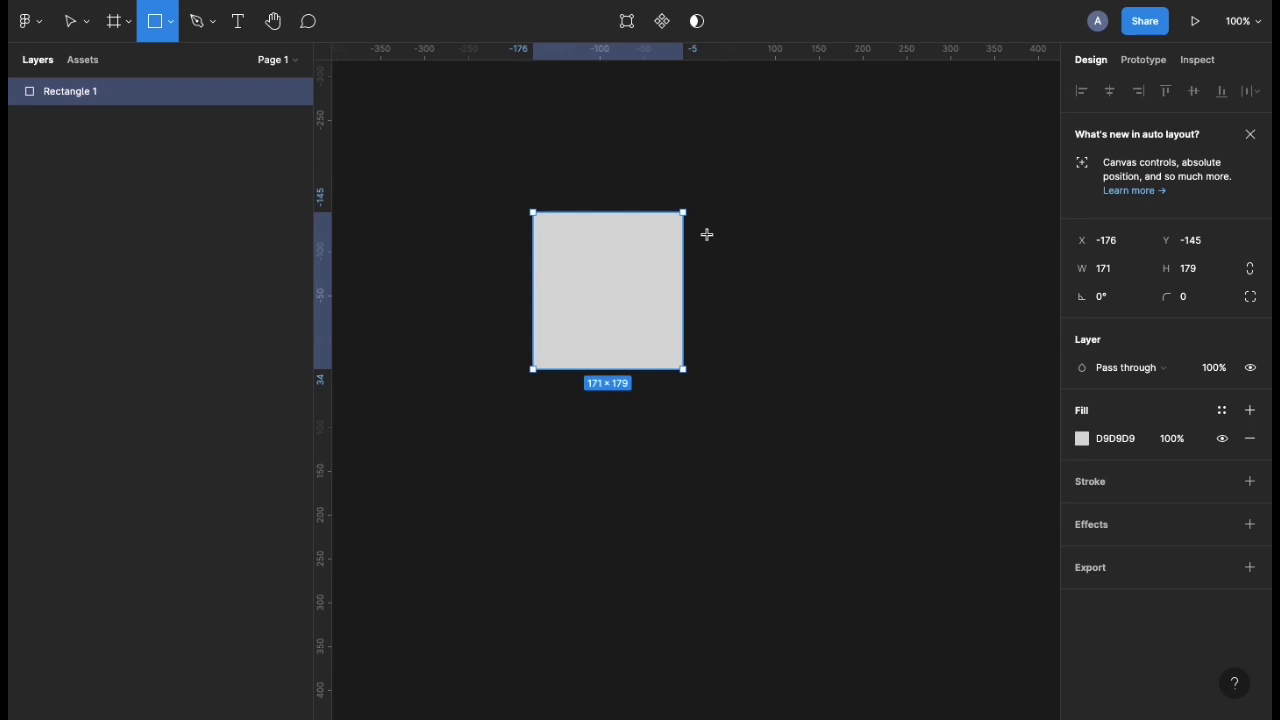
drag(708, 212, 906, 381)
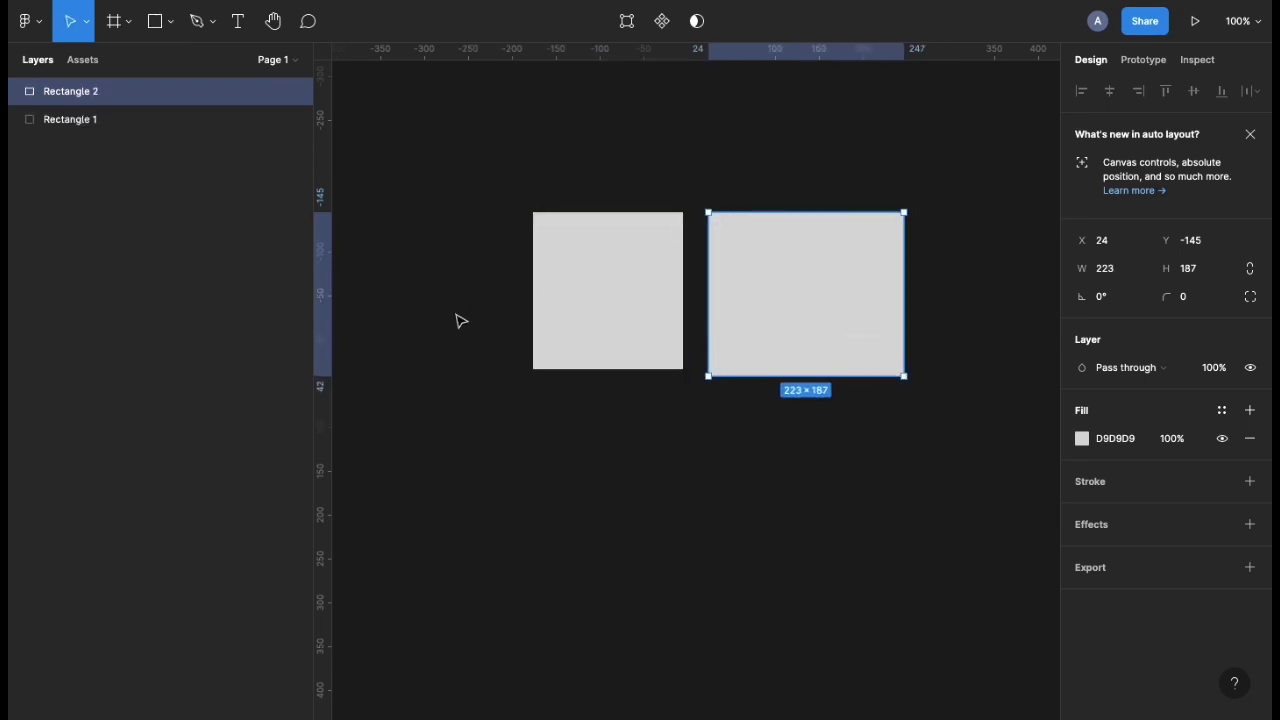
drag(444, 152, 897, 407)
click(620, 270)
drag(651, 263, 537, 240)
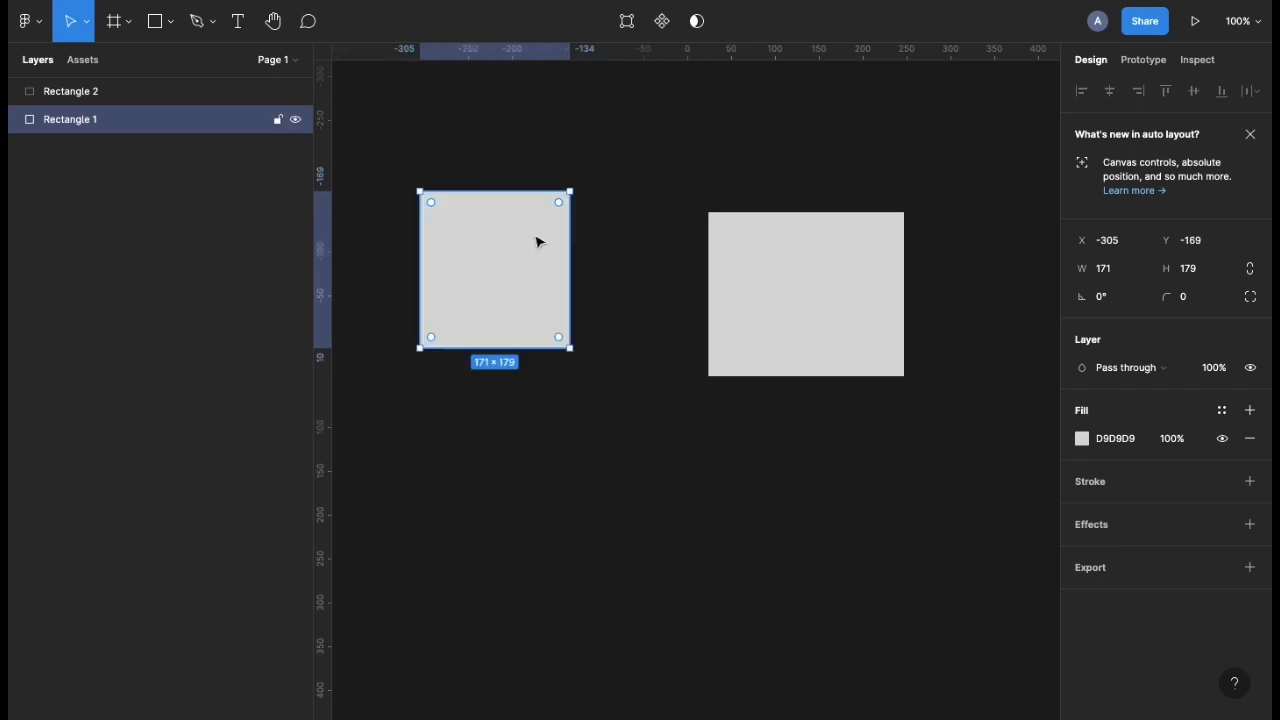
drag(773, 278, 678, 279)
key(shift+Down)
key(Down)
key(Down)
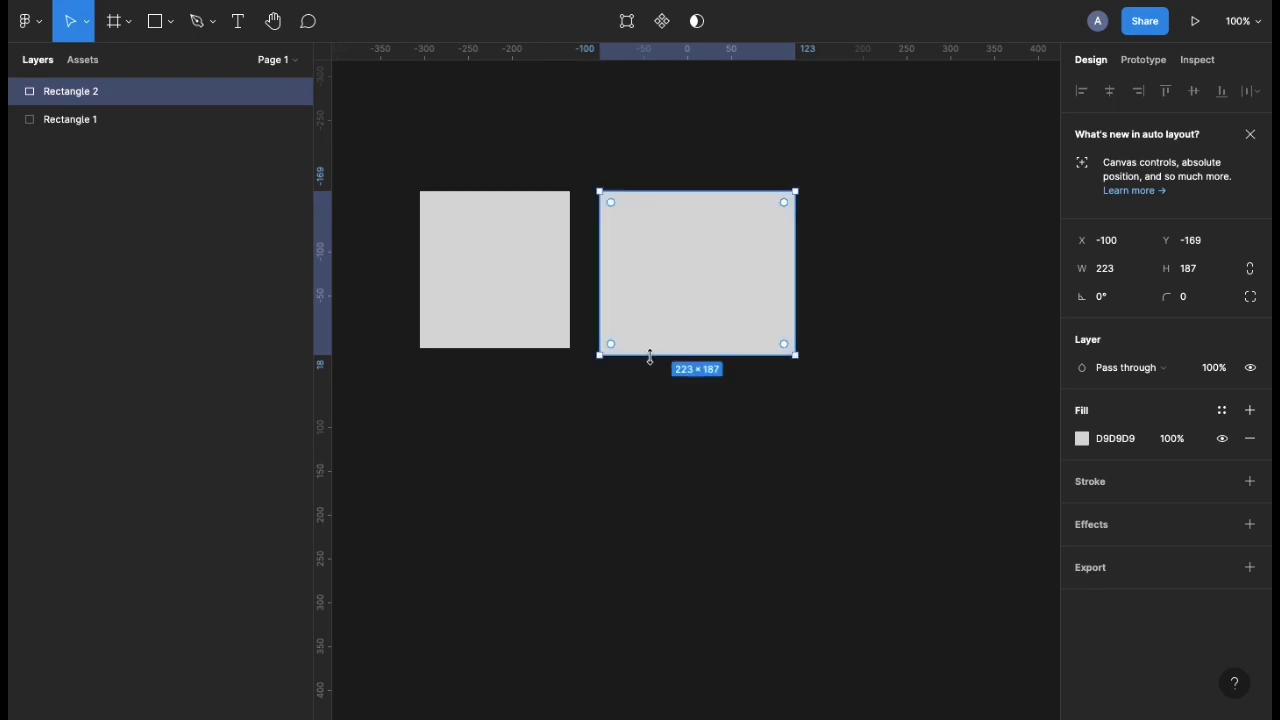
Resize the second rectangle to 182×179 and round its corners to 89.5 into a circle.
mouse_move(650, 356)
mouse_down()
mouse_move(663, 243)
mouse_move(655, 349)
mouse_up()
mouse_move(603, 298)
mouse_down()
mouse_move(765, 298)
mouse_move(603, 298)
mouse_up()
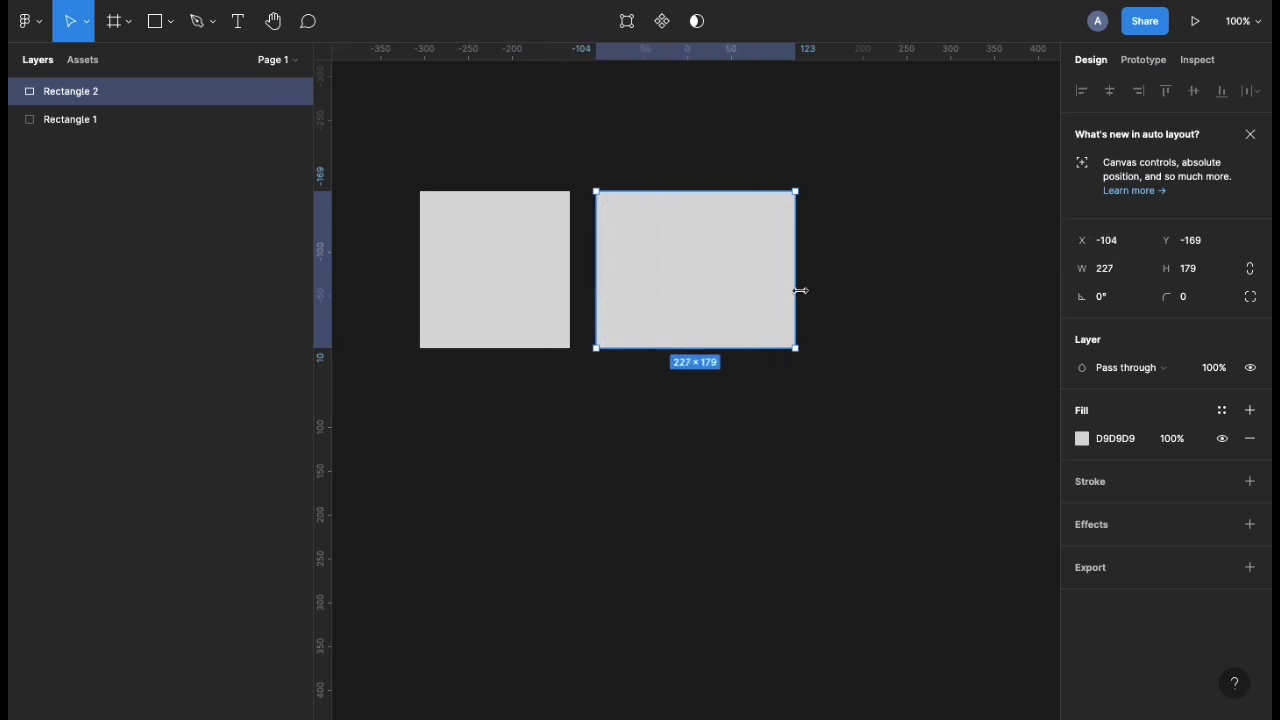
drag(800, 290, 757, 287)
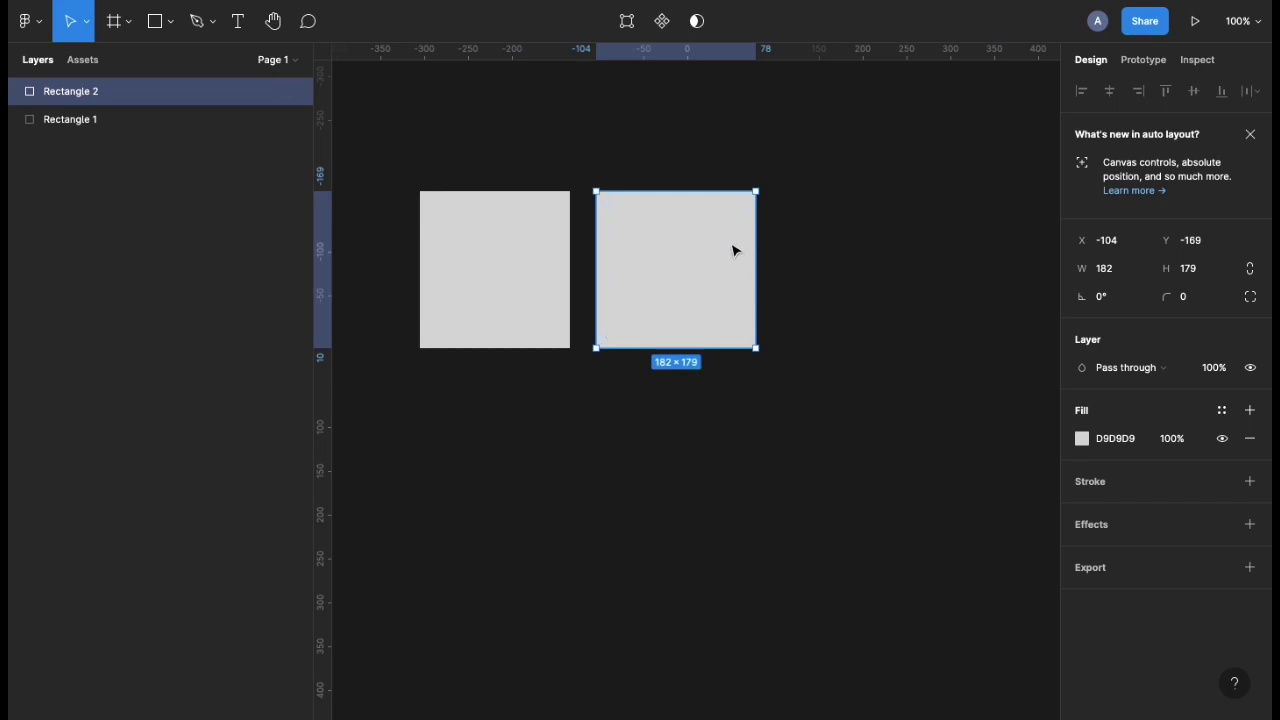
drag(731, 249, 822, 249)
drag(837, 203, 766, 268)
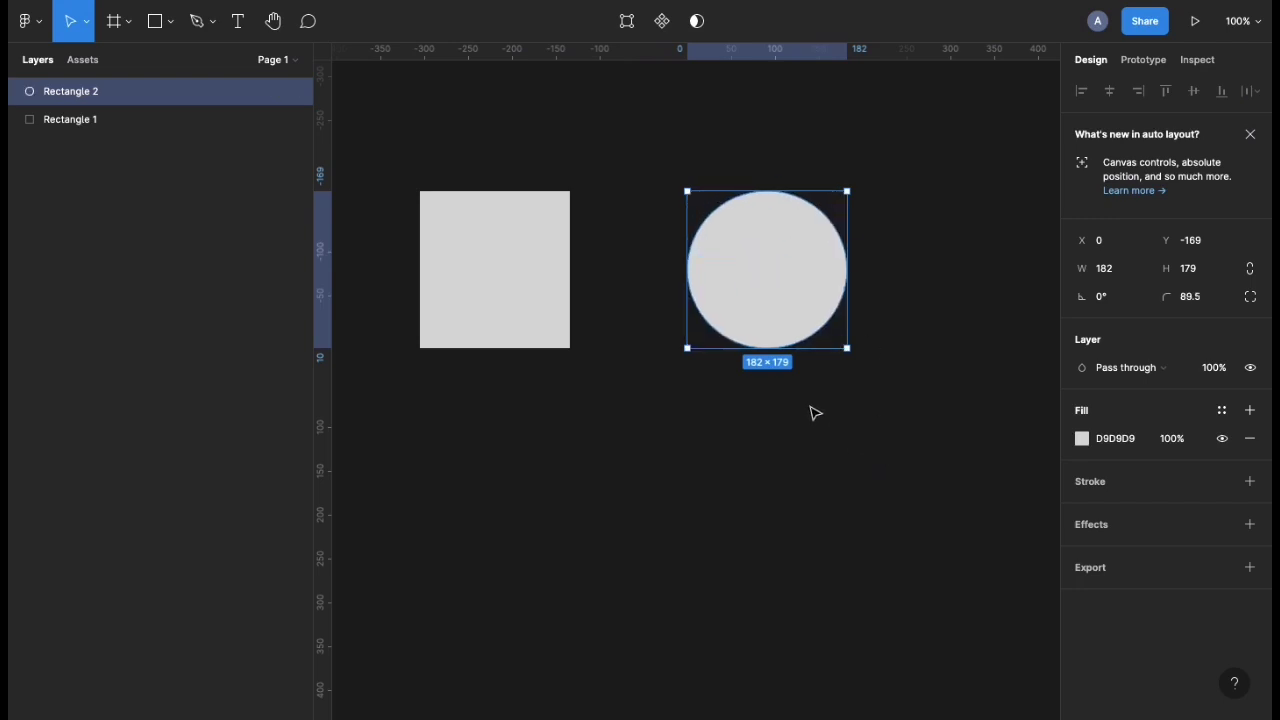
Add a 'text' label inside the circle.
key(t)
click(782, 274)
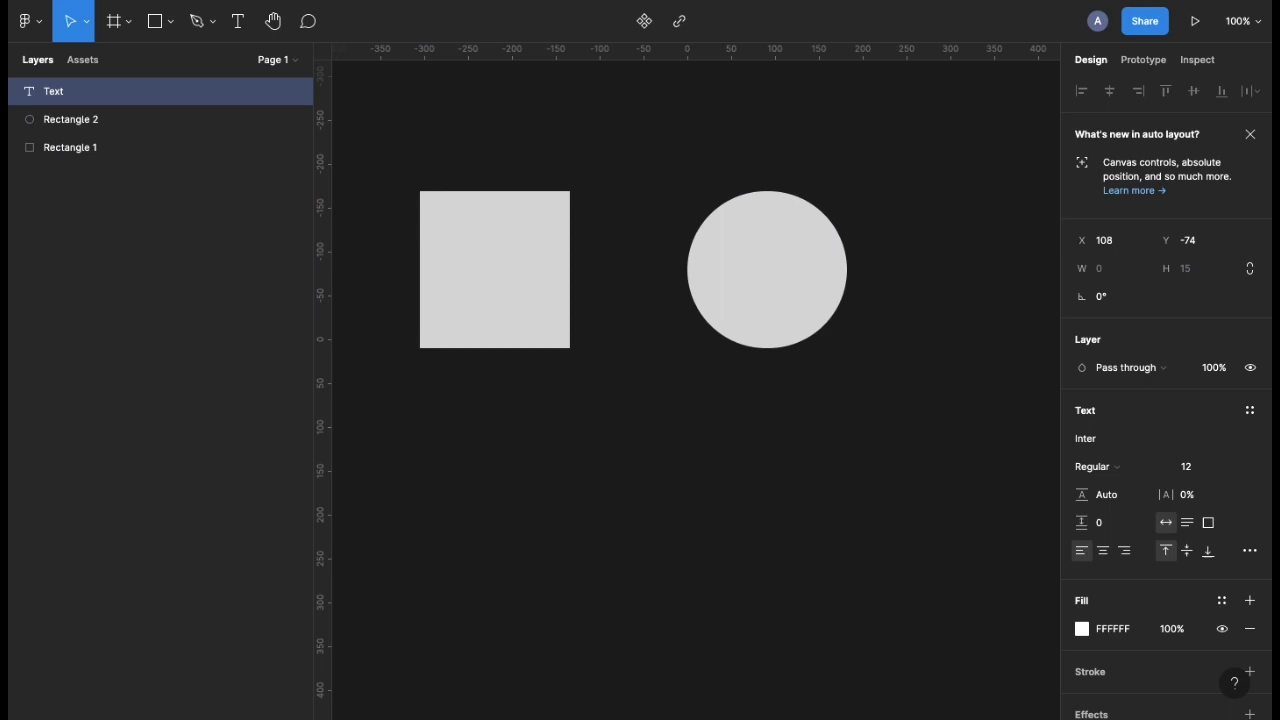
text(text)
key(Escape)
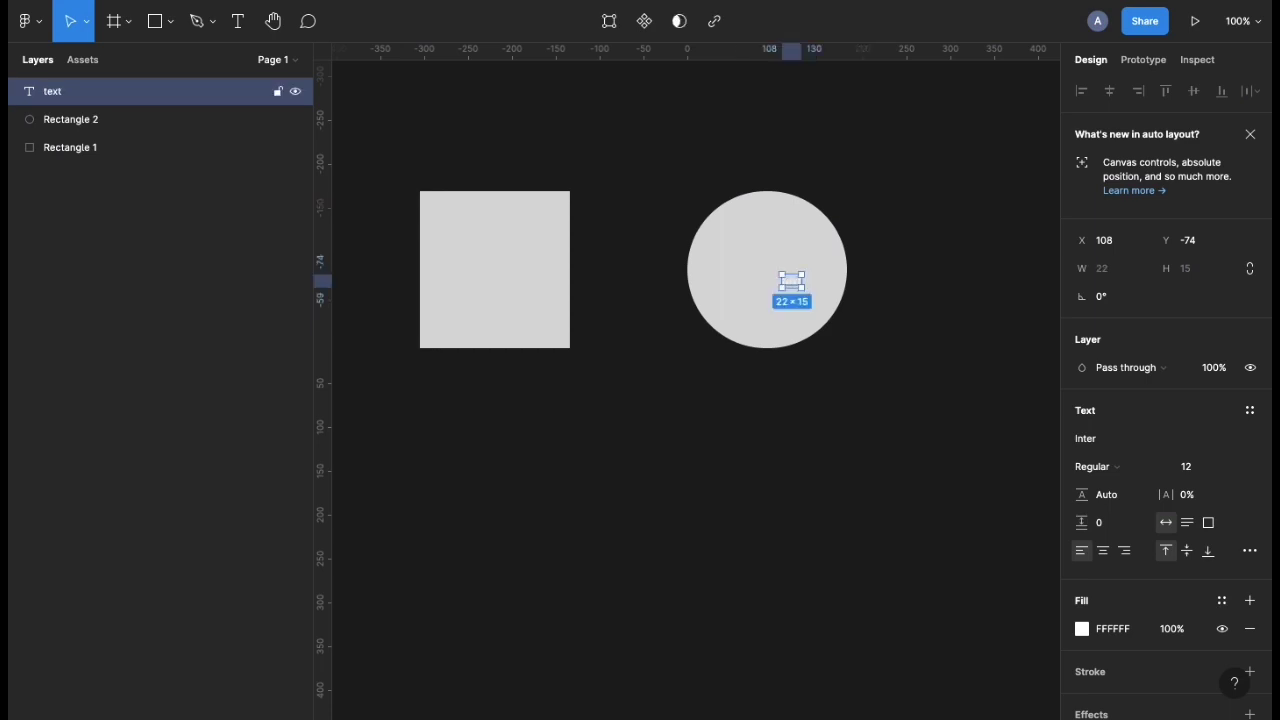
Fill the circle dark red (B70000).
click(688, 243)
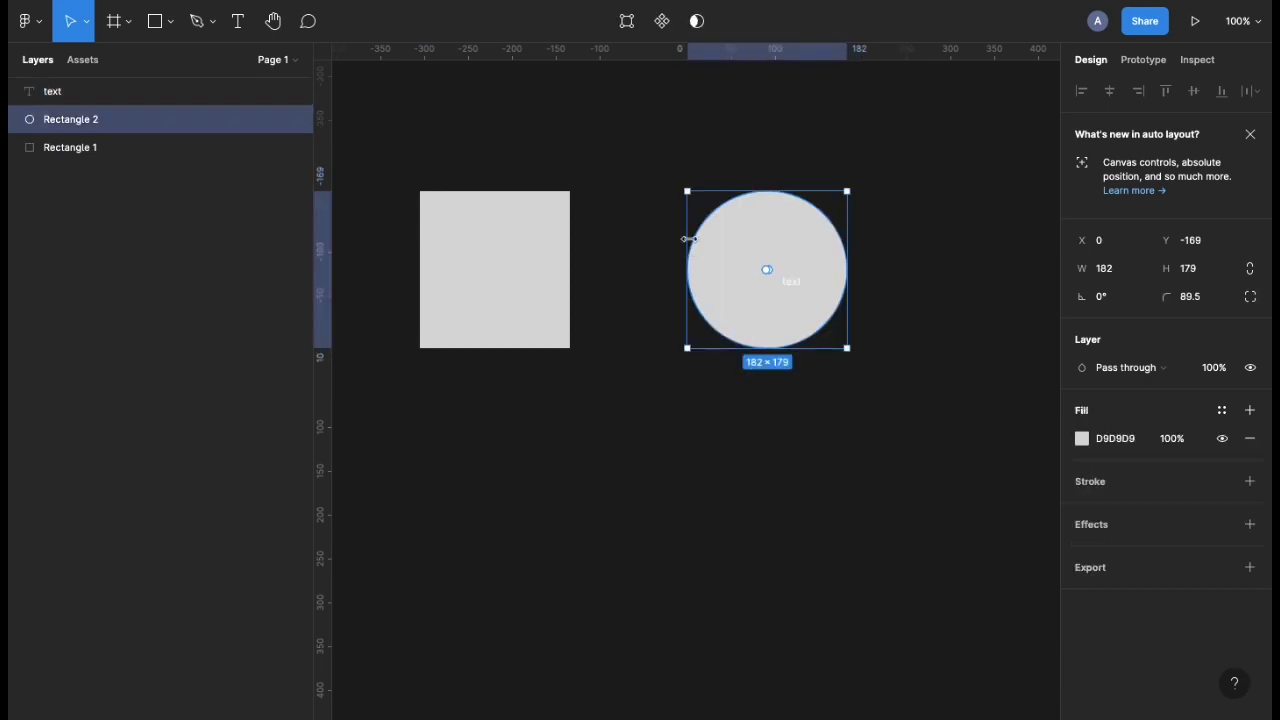
click(1081, 438)
drag(969, 370, 1083, 350)
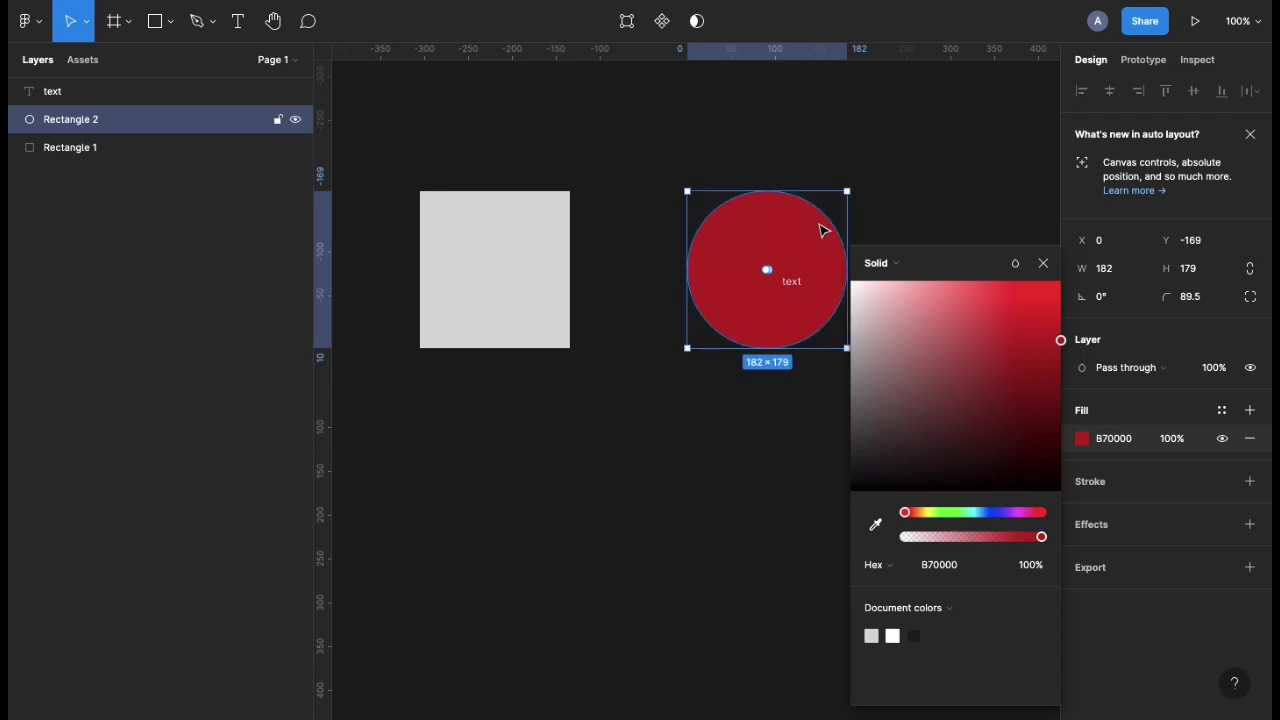
click(893, 180)
Set the white label to font size 59 and centre it in the circle.
drag(800, 288, 768, 268)
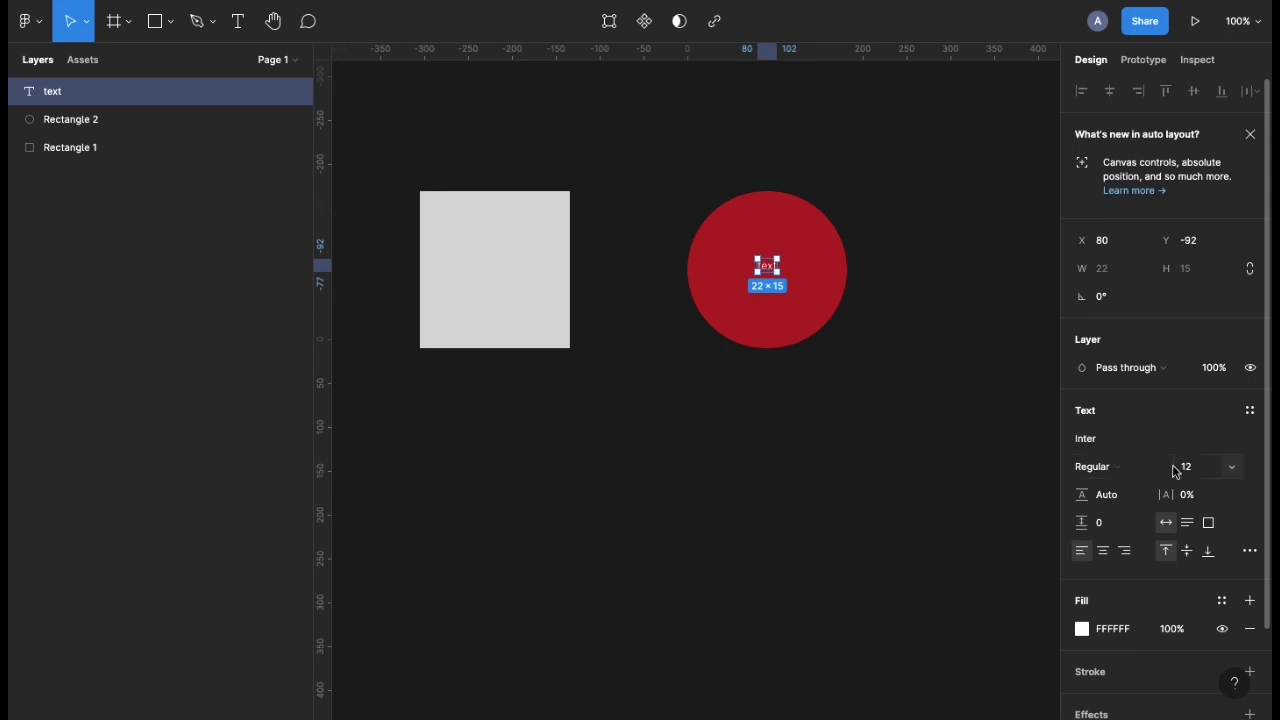
text(59)
key(Return)
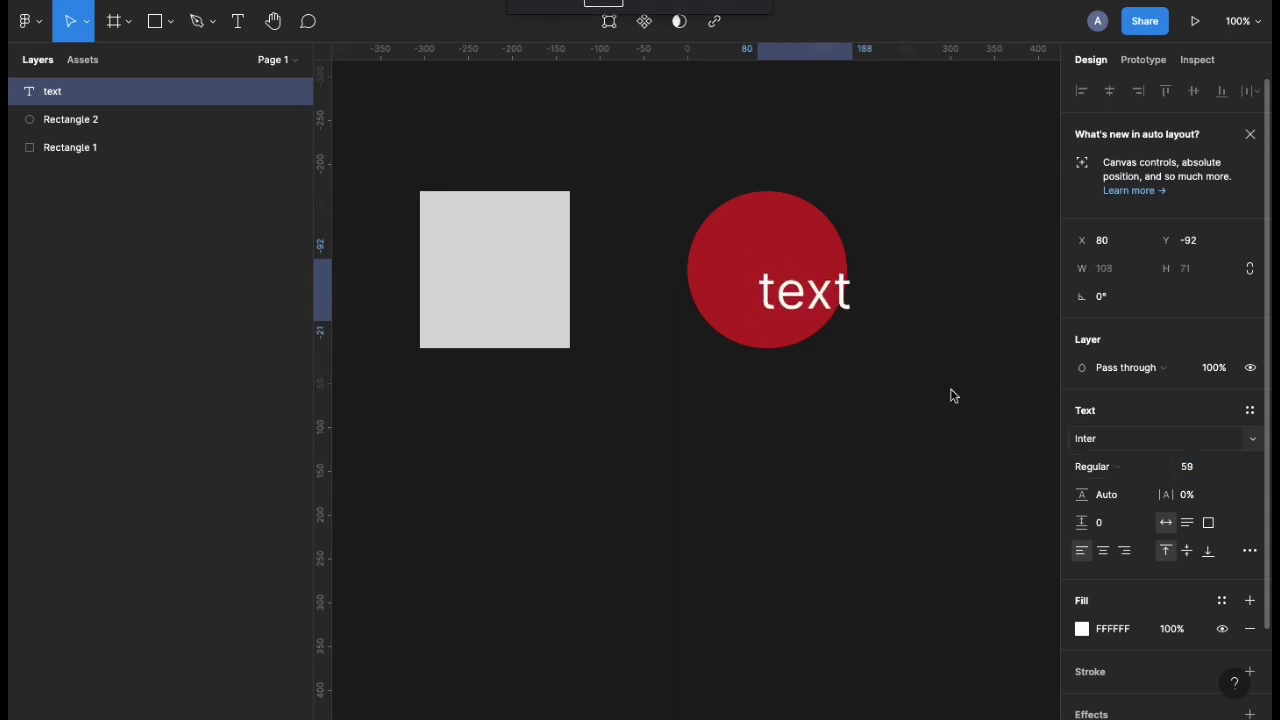
drag(796, 309, 760, 293)
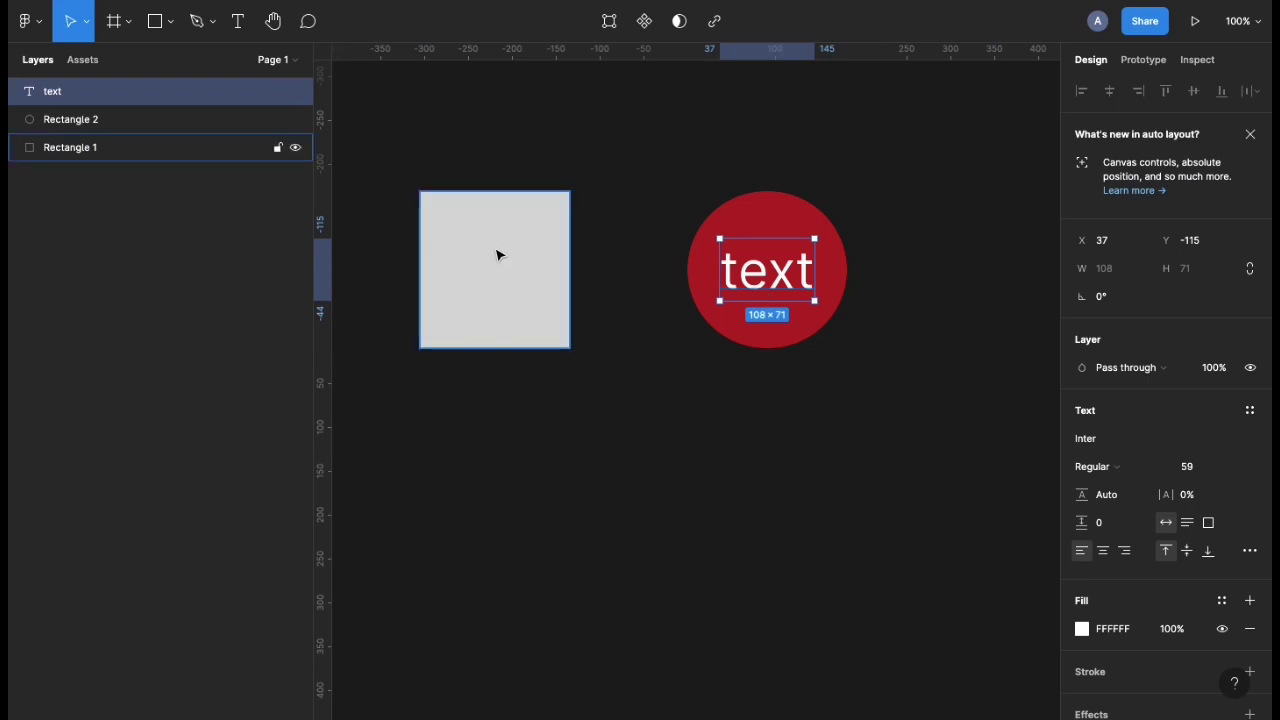
click(507, 262)
click(708, 262)
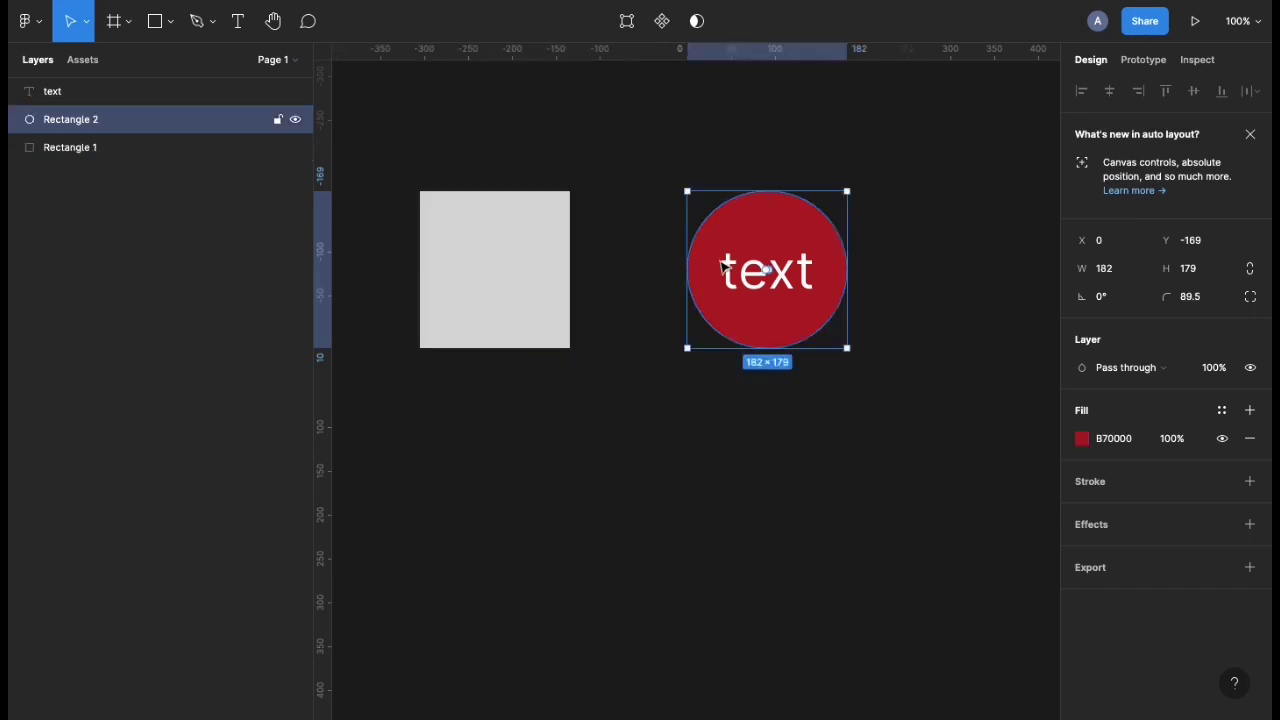
Reshape Rectangle 1 into a 171×72 bar with corner radius 12.
click(745, 278)
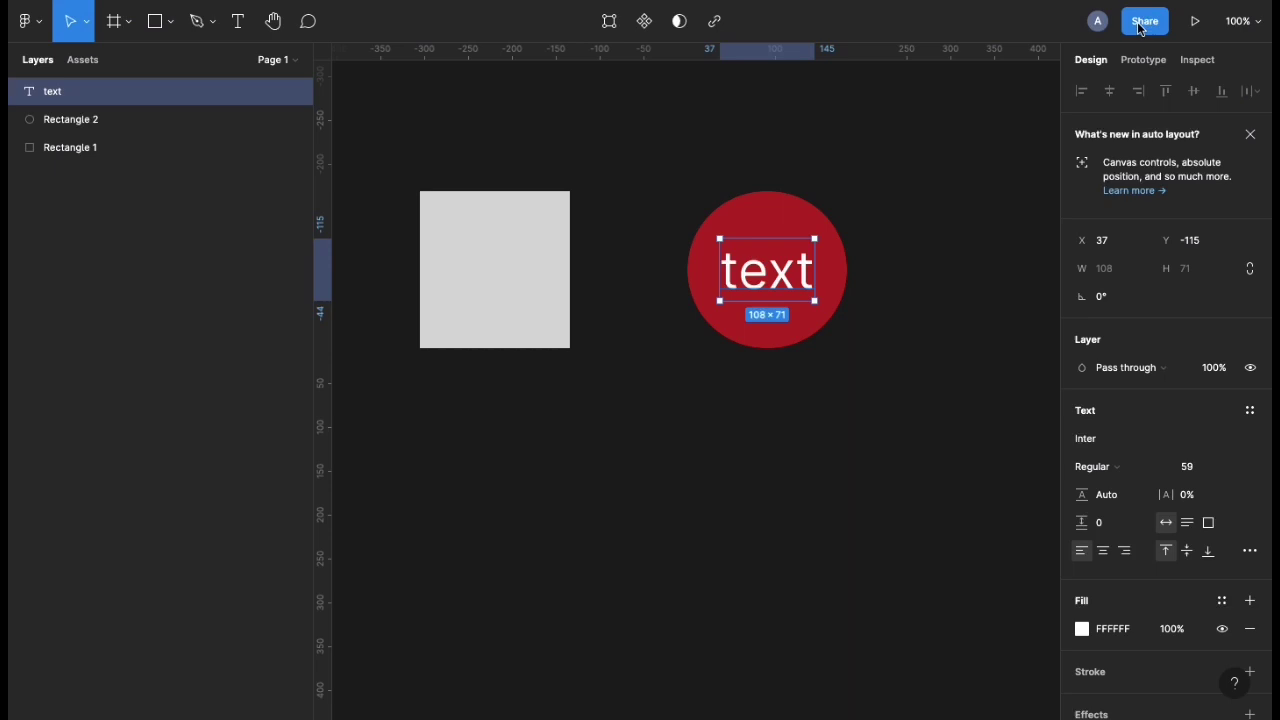
click(483, 312)
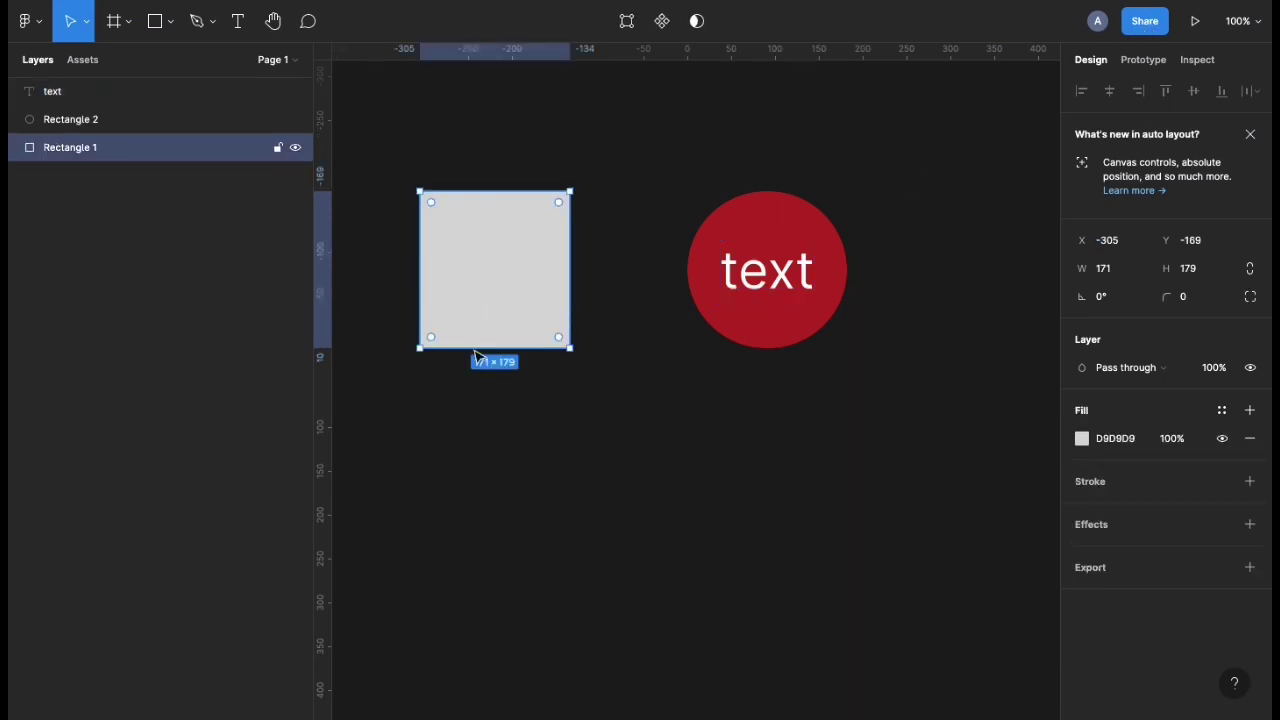
drag(474, 348, 485, 254)
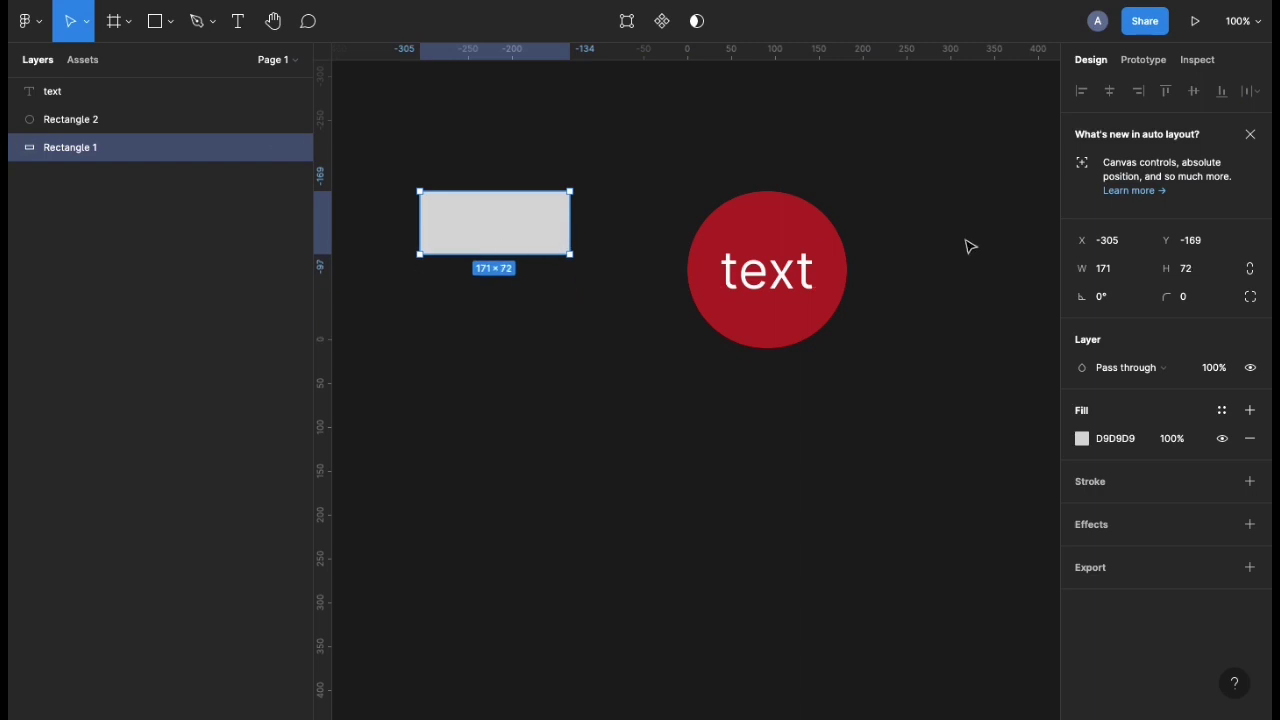
drag(1164, 297, 100, 311)
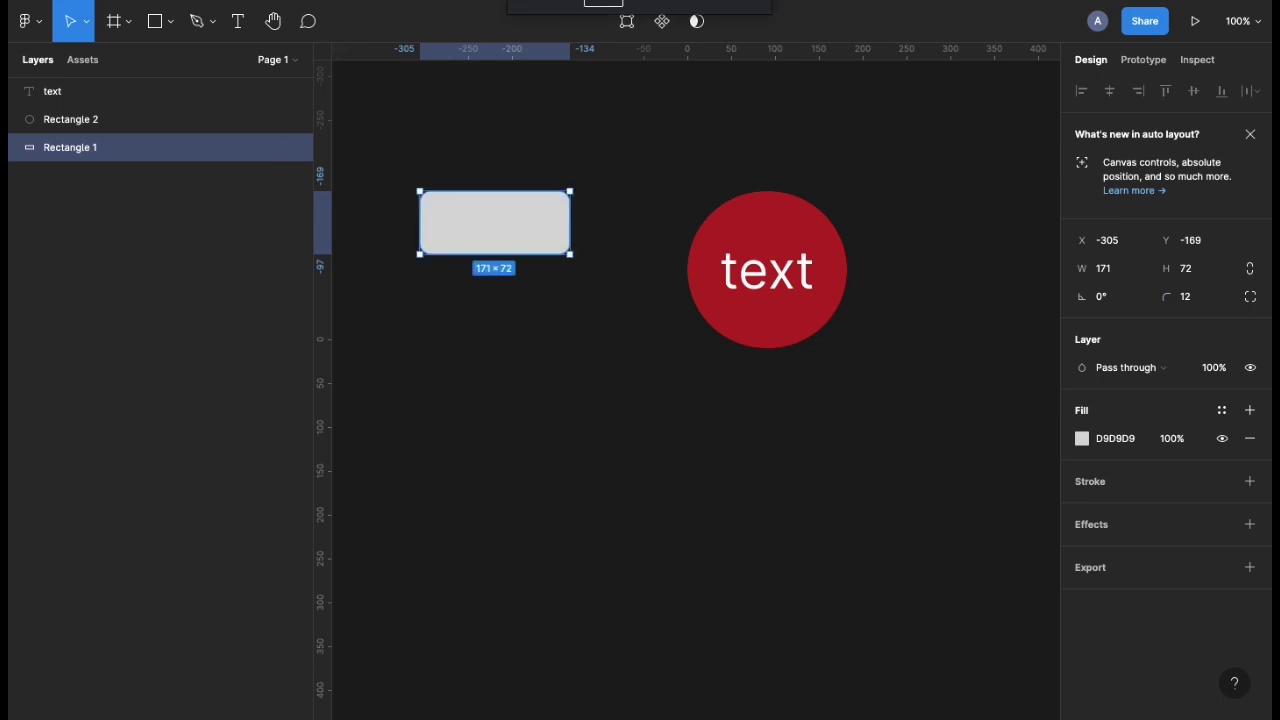
Copy the blue #2B8CE9 with ColorZilla's eyedropper and select Rectangle 1's fill hex value.
click(999, 29)
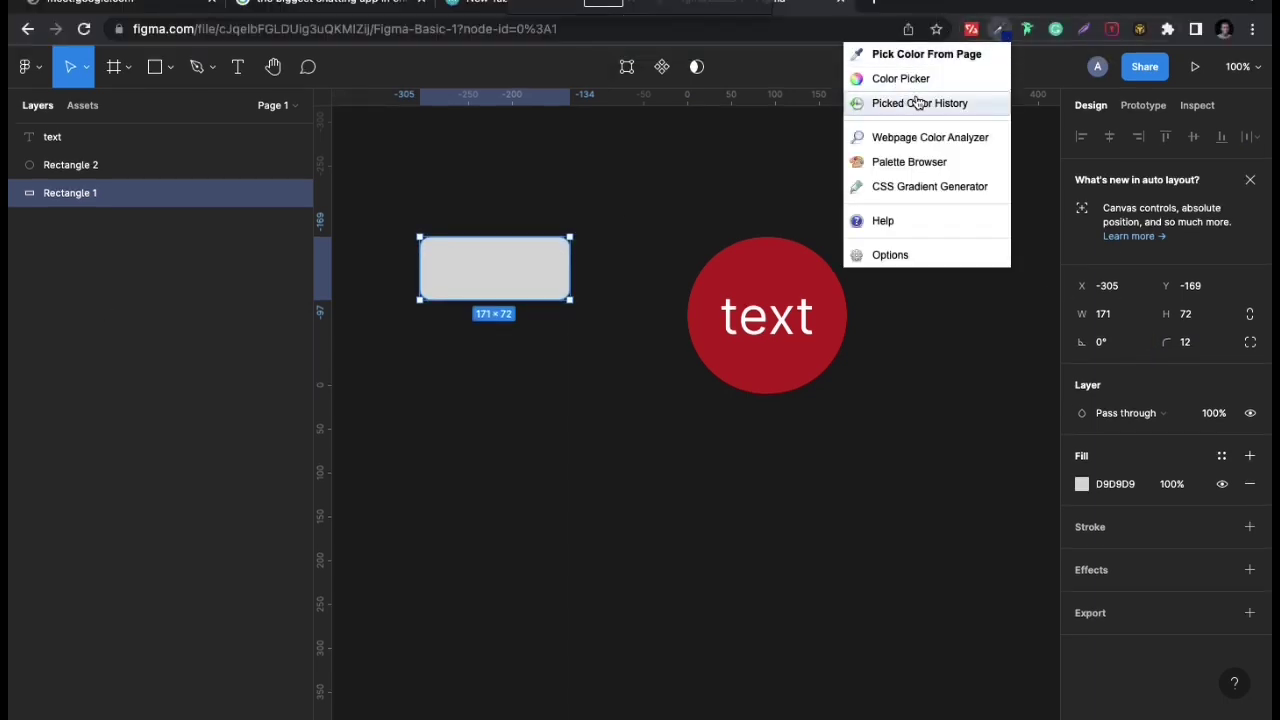
click(914, 55)
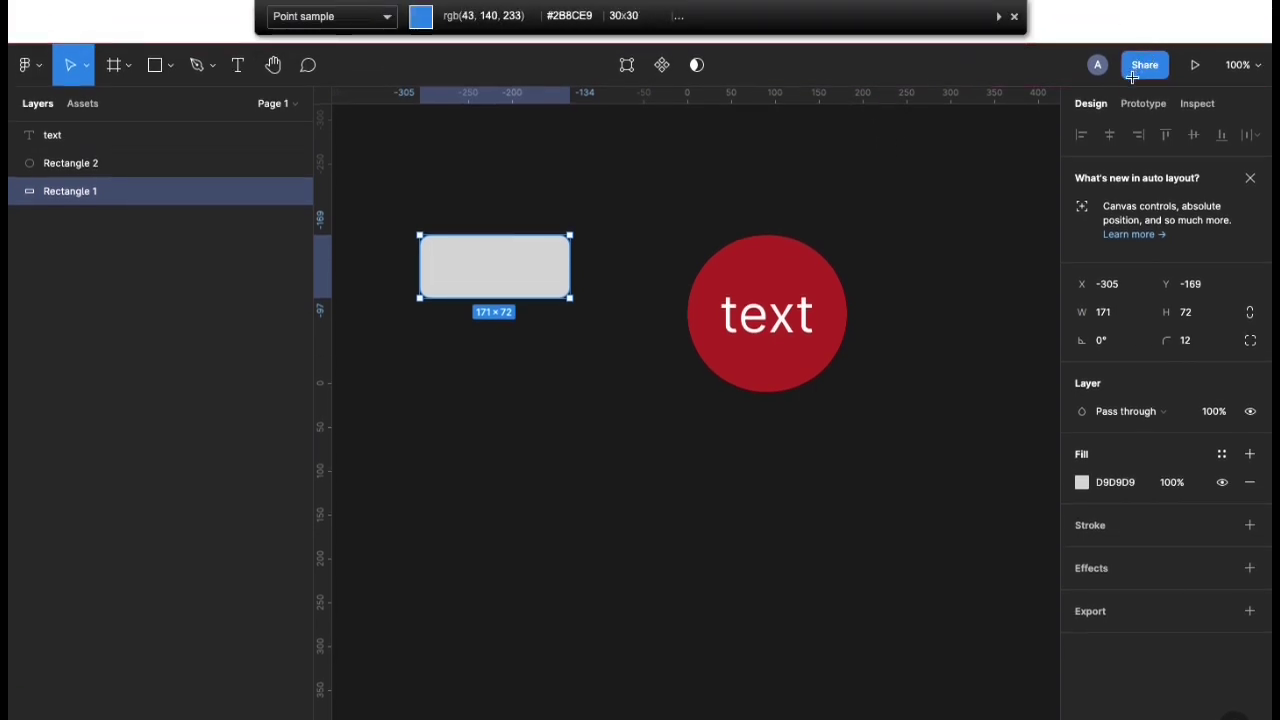
click(1131, 77)
key(Escape)
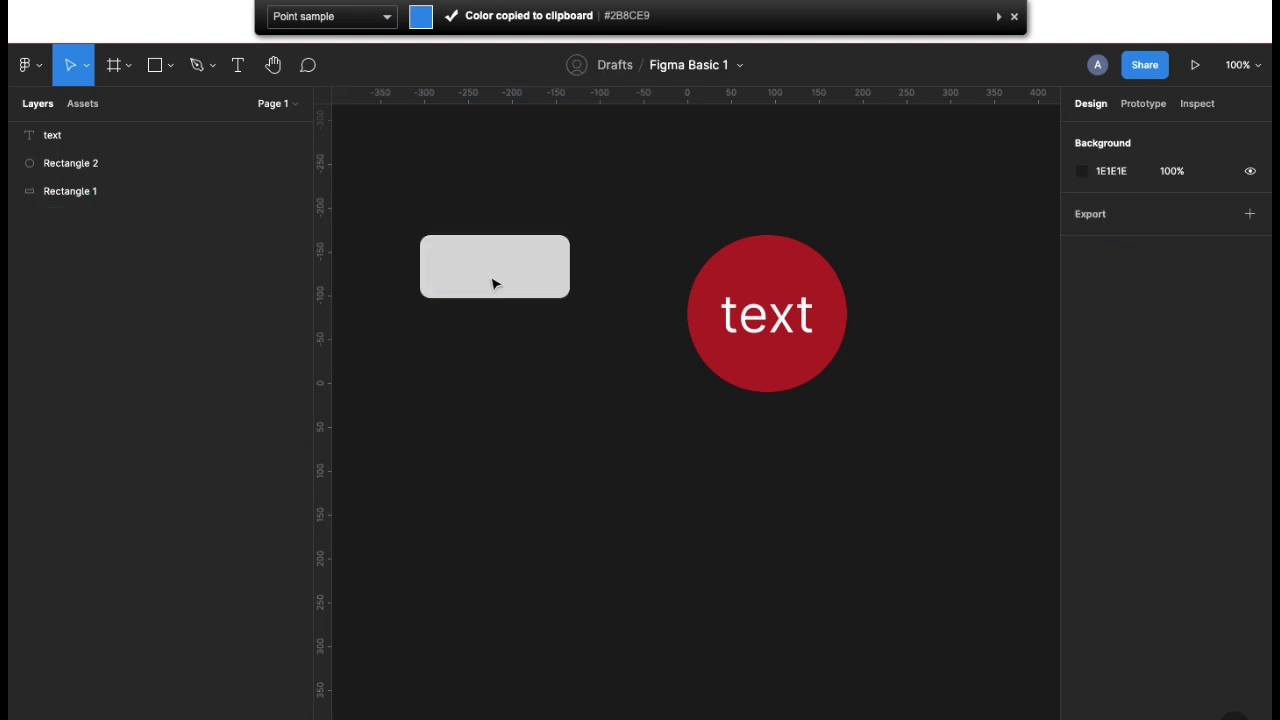
click(497, 275)
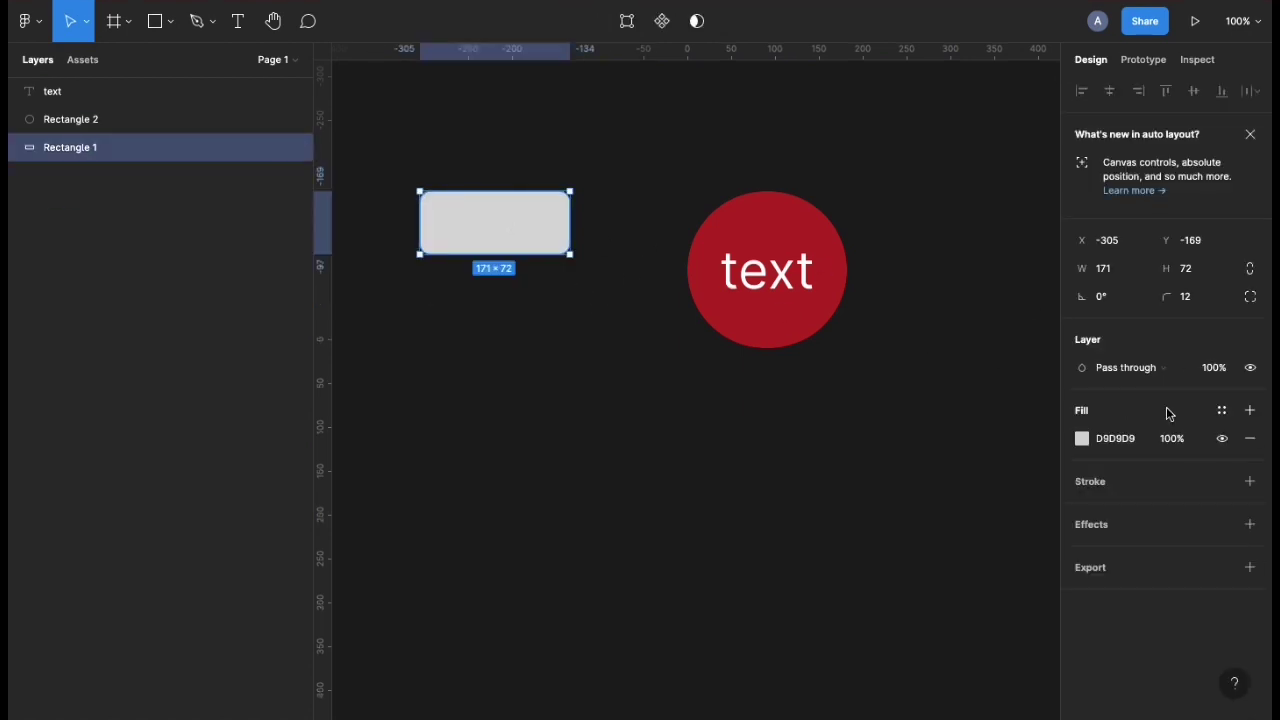
click(1108, 487)
Fill Rectangle 1 with #2B8CE9 and centre a white 'Share' label at size 40 on it.
key(ctrl+v)
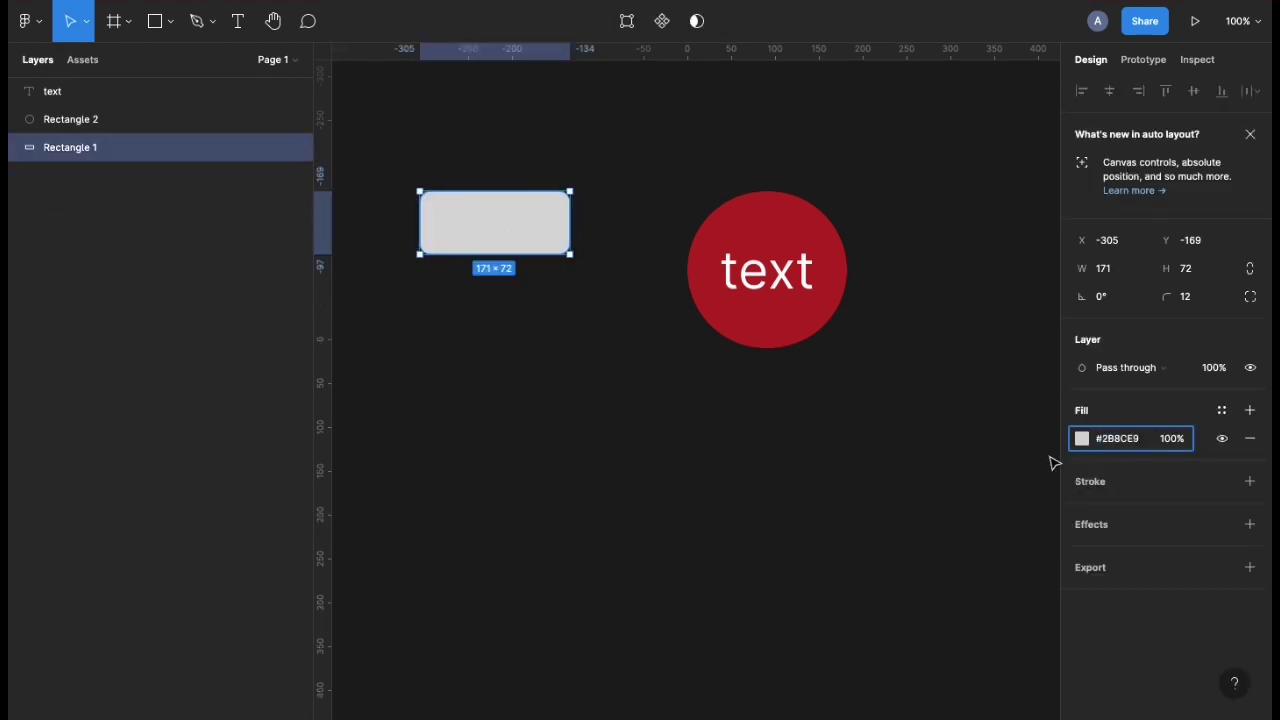
key(Return)
click(789, 297)
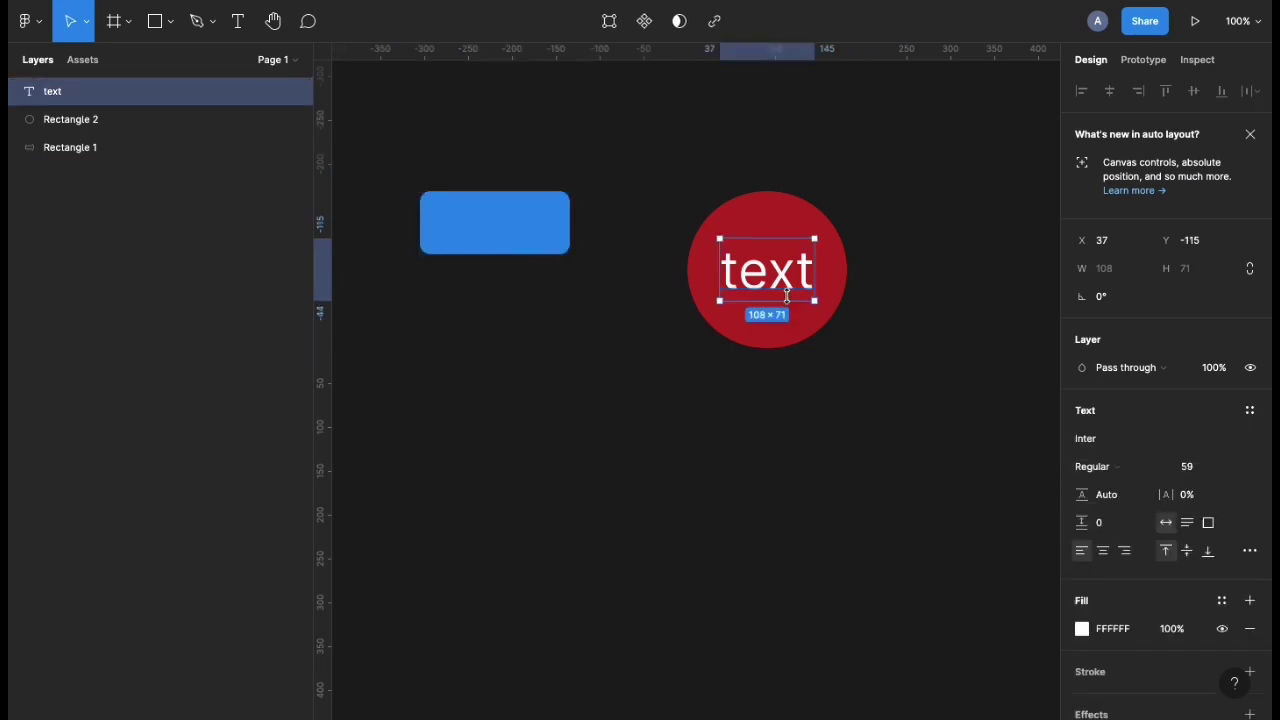
drag(758, 280, 512, 235)
double_click(512, 235)
text(Share)
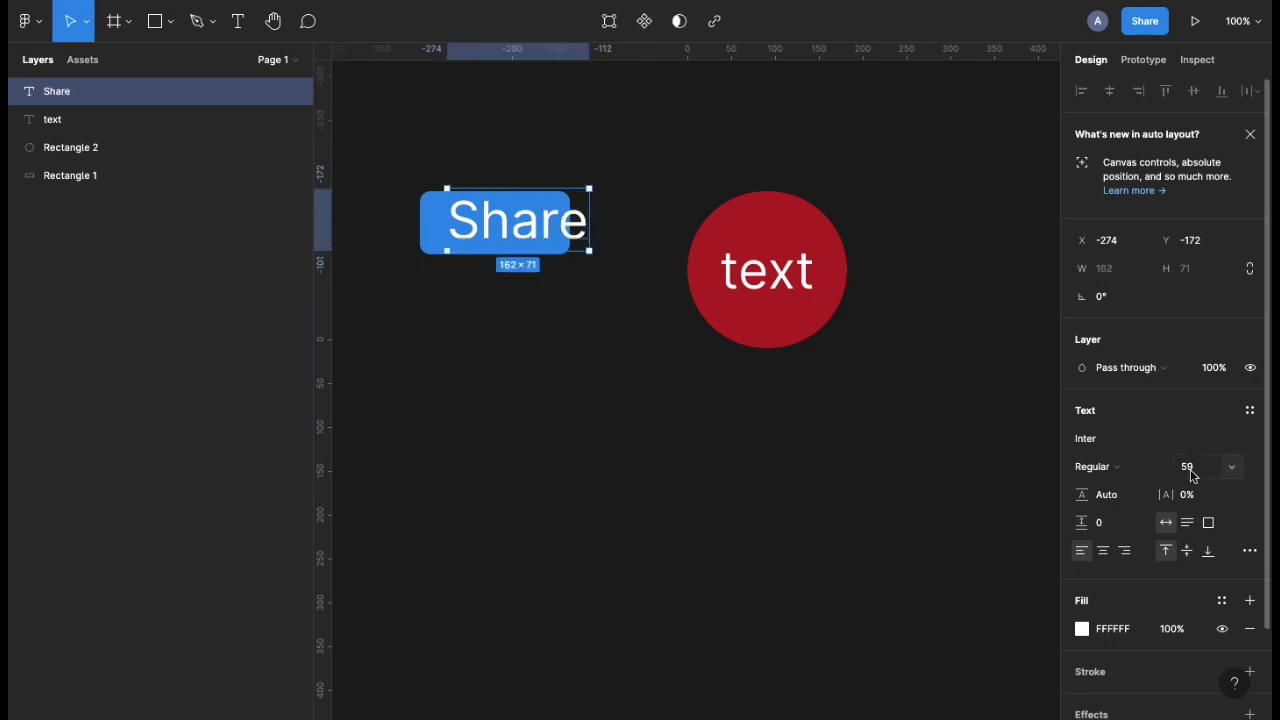
click(1190, 467)
text(30)
key(Return)
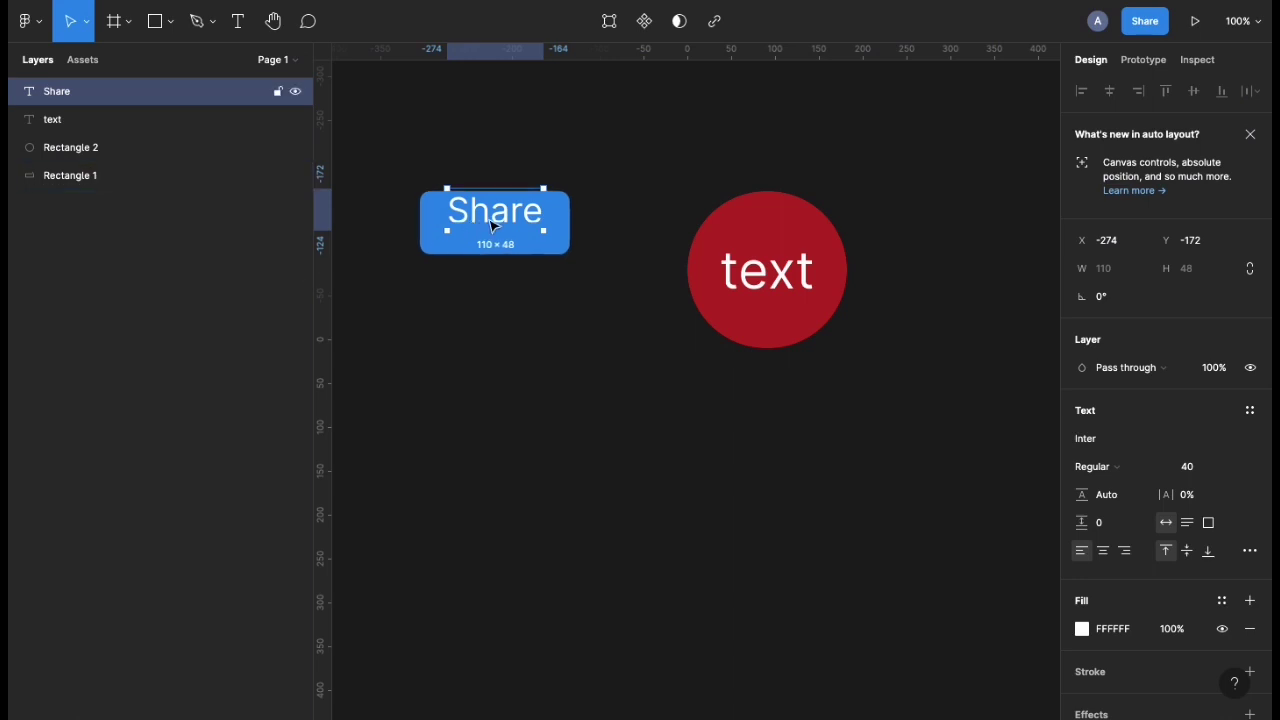
drag(495, 227, 491, 229)
click(406, 334)
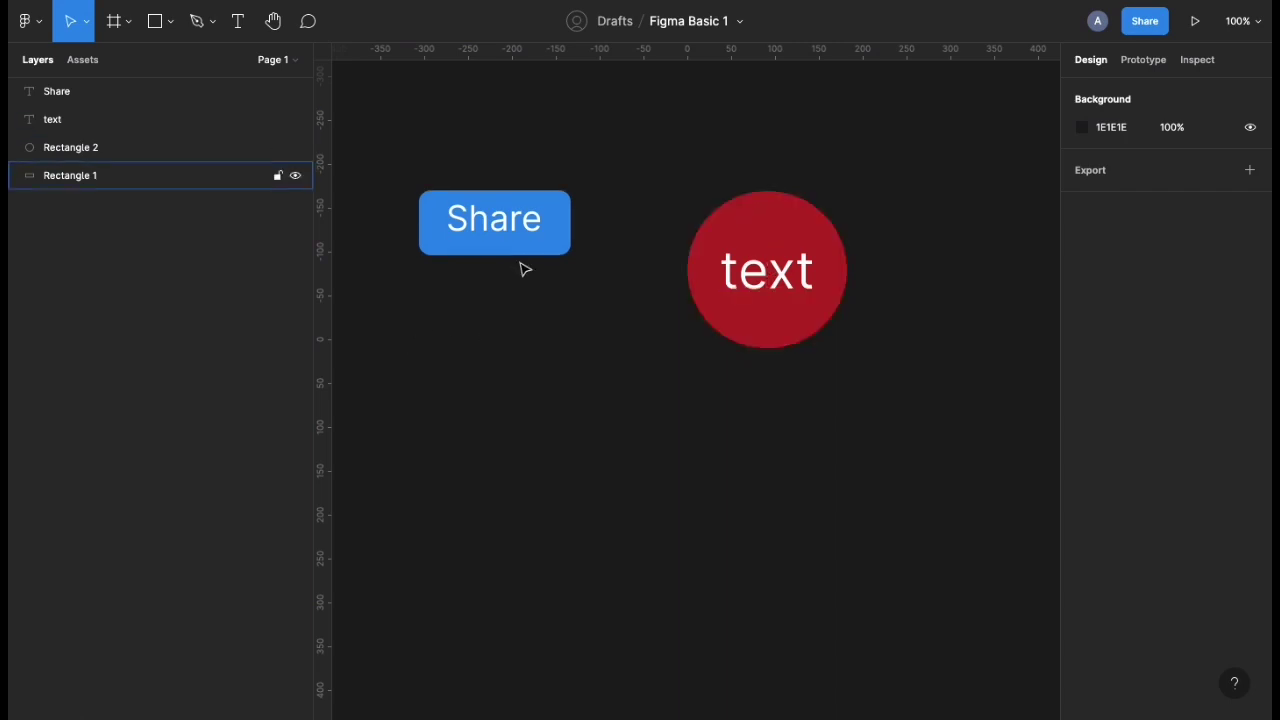
Move the blue rectangle to the top right and make it 137 px tall.
drag(561, 223, 680, 250)
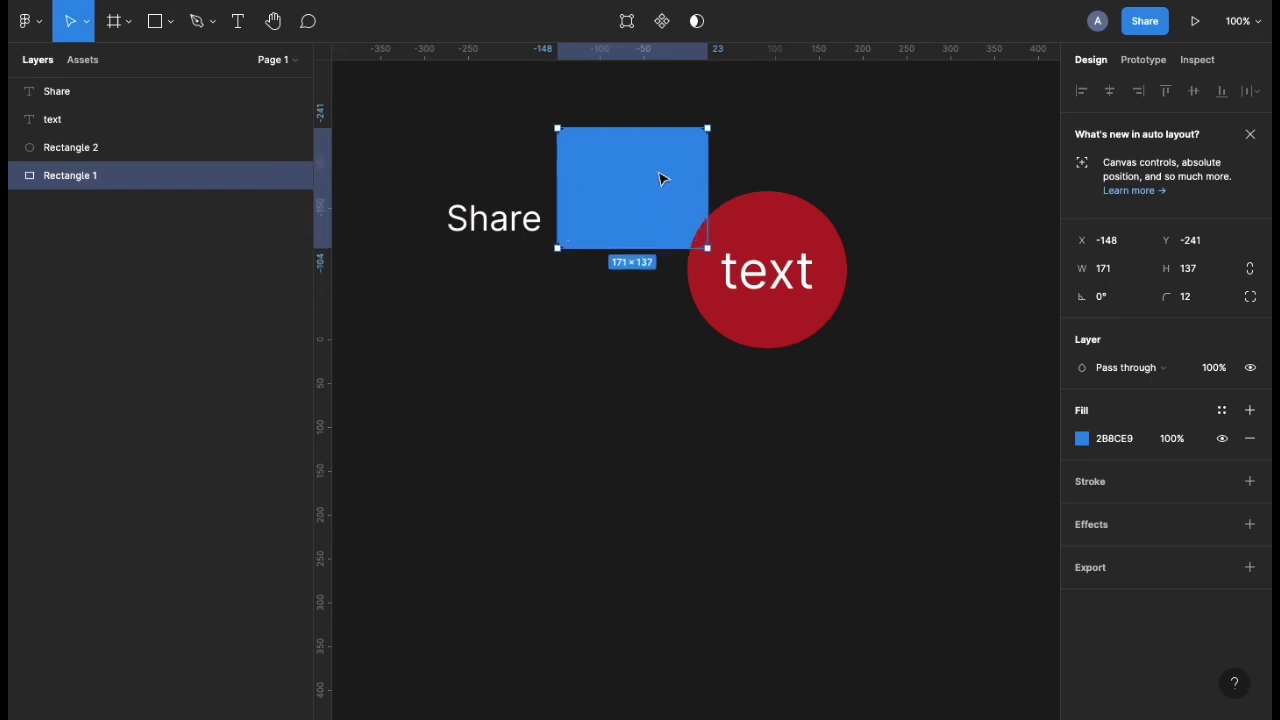
drag(660, 178, 1022, 105)
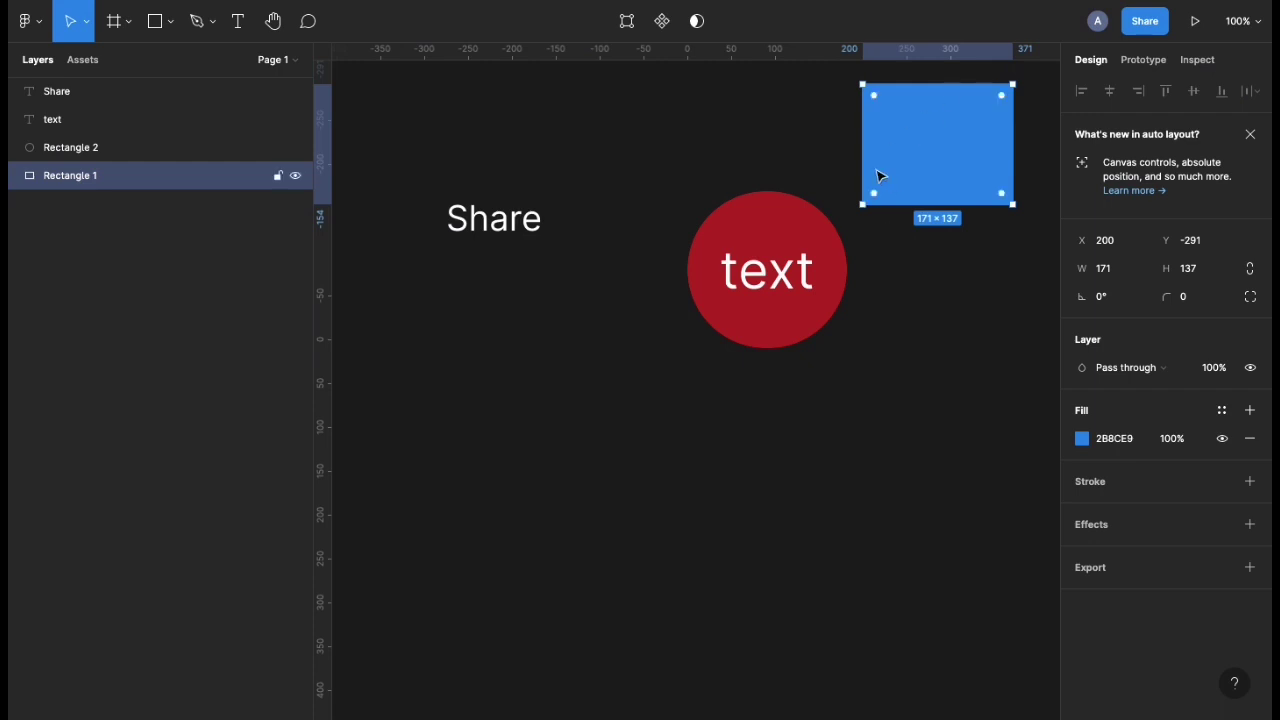
click(824, 177)
click(897, 181)
Shrink the blue rectangle proportionally with the Scale tool (K).
click(87, 33)
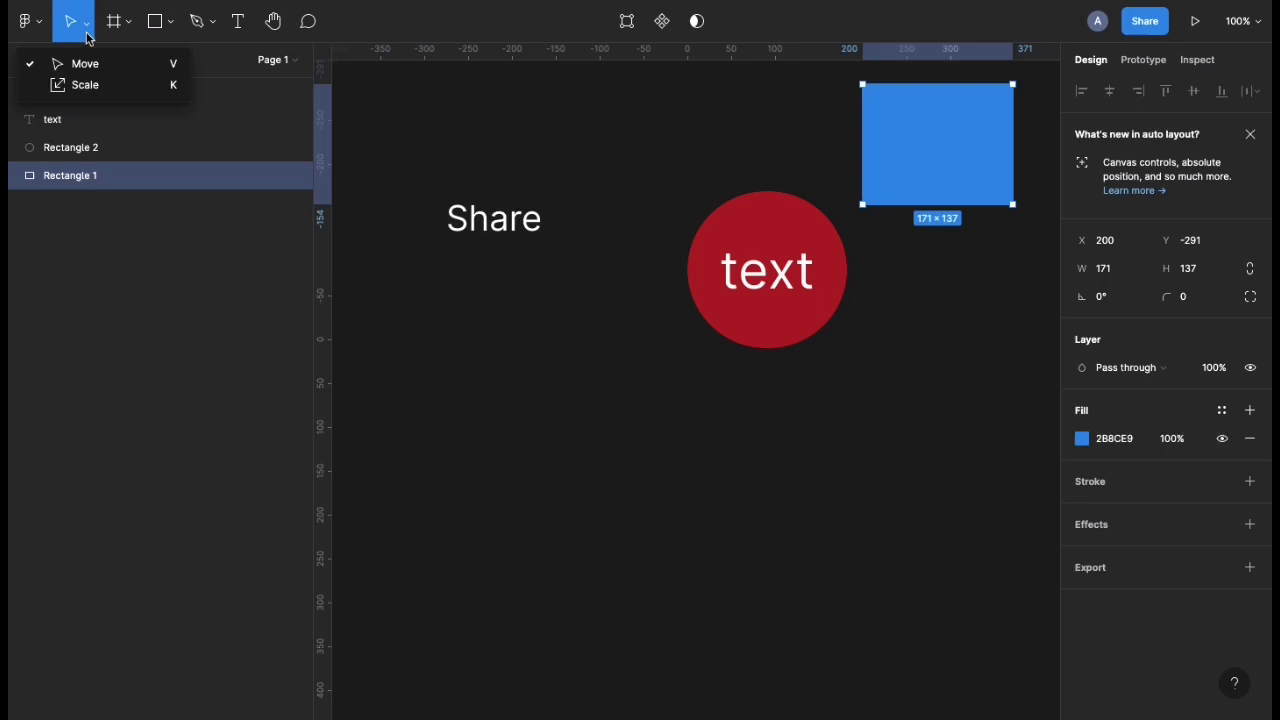
click(62, 86)
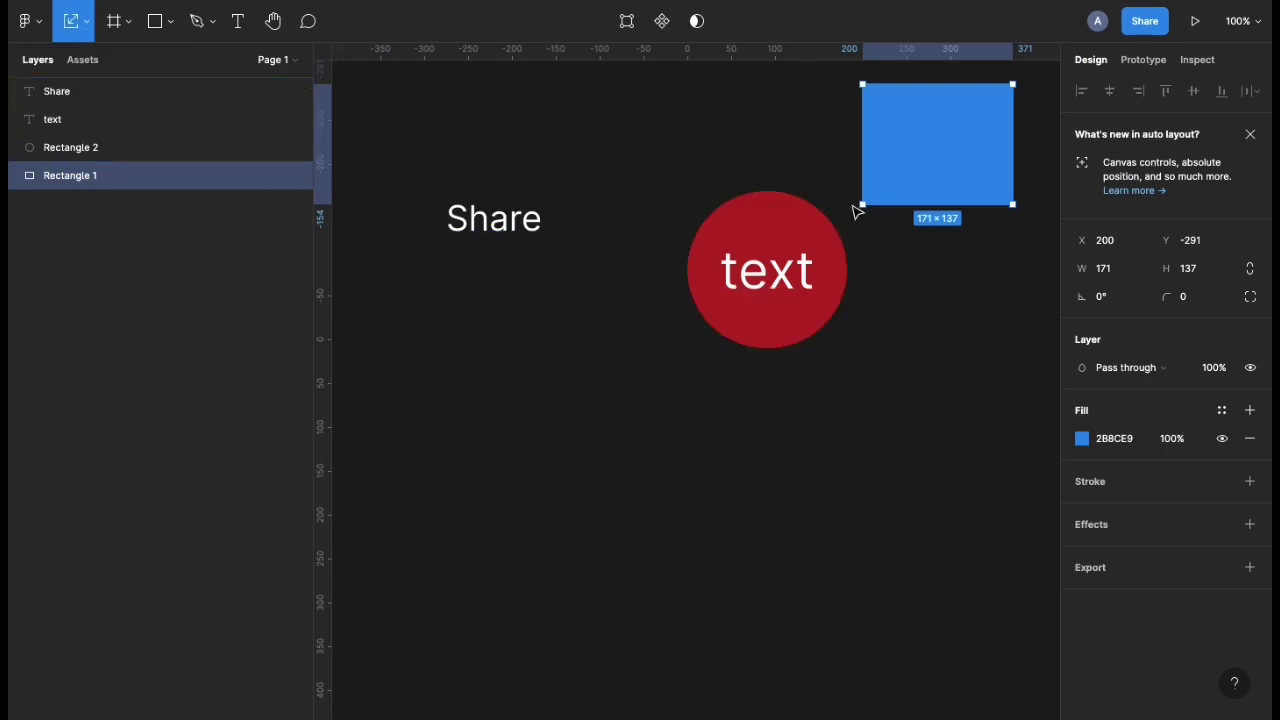
drag(857, 207, 914, 135)
Scale the Share text up to 221×98, keeping font size 80.83.
click(525, 242)
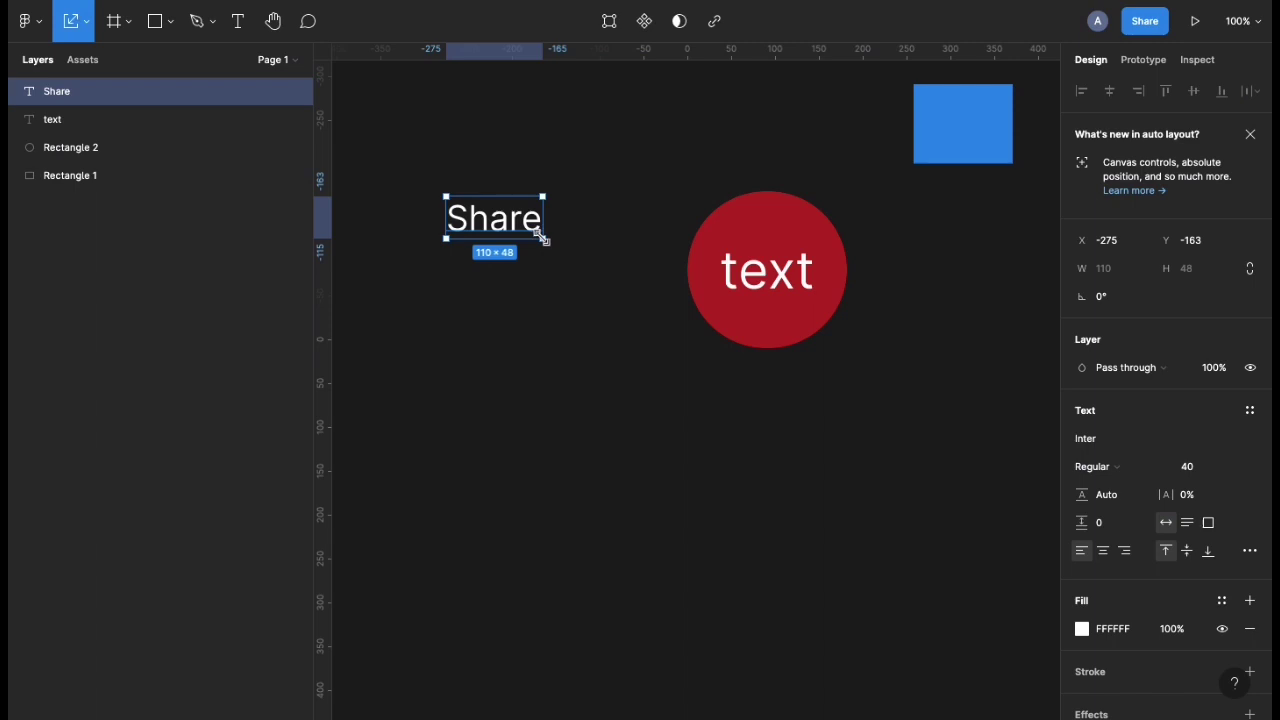
drag(545, 241, 624, 283)
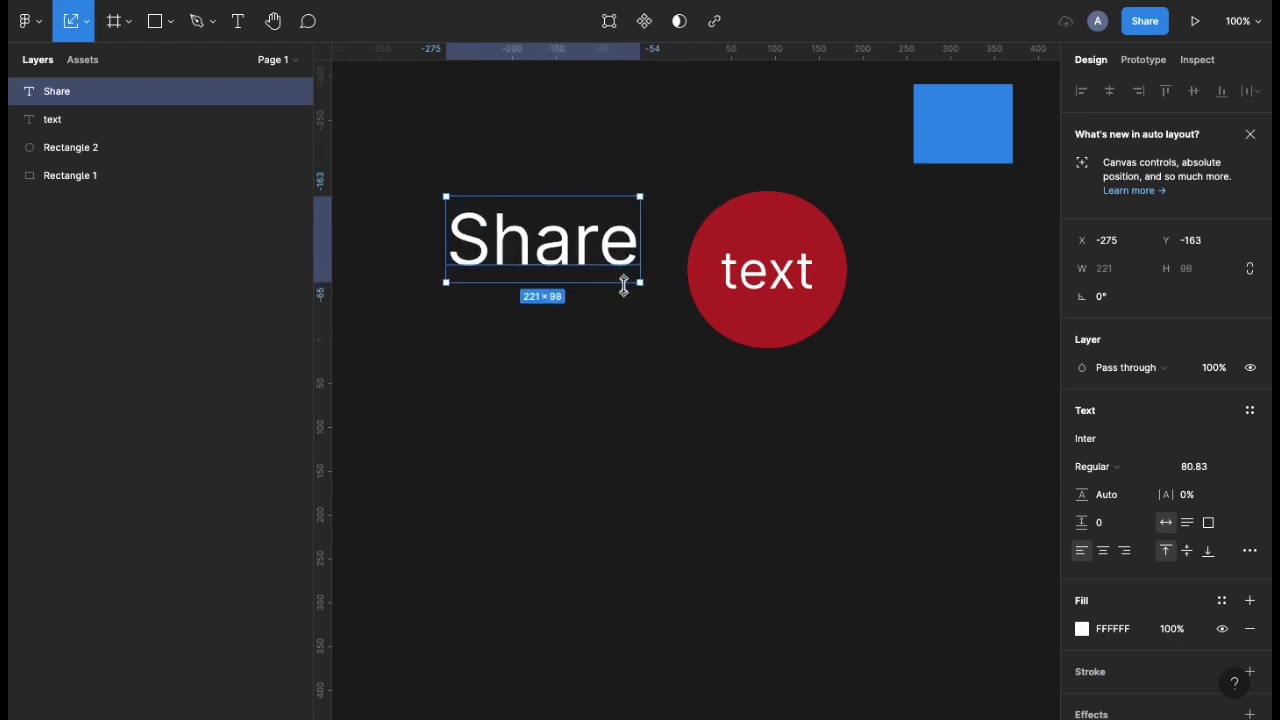
click(1190, 466)
text(1)
key(XF86AudioRaiseVolume)
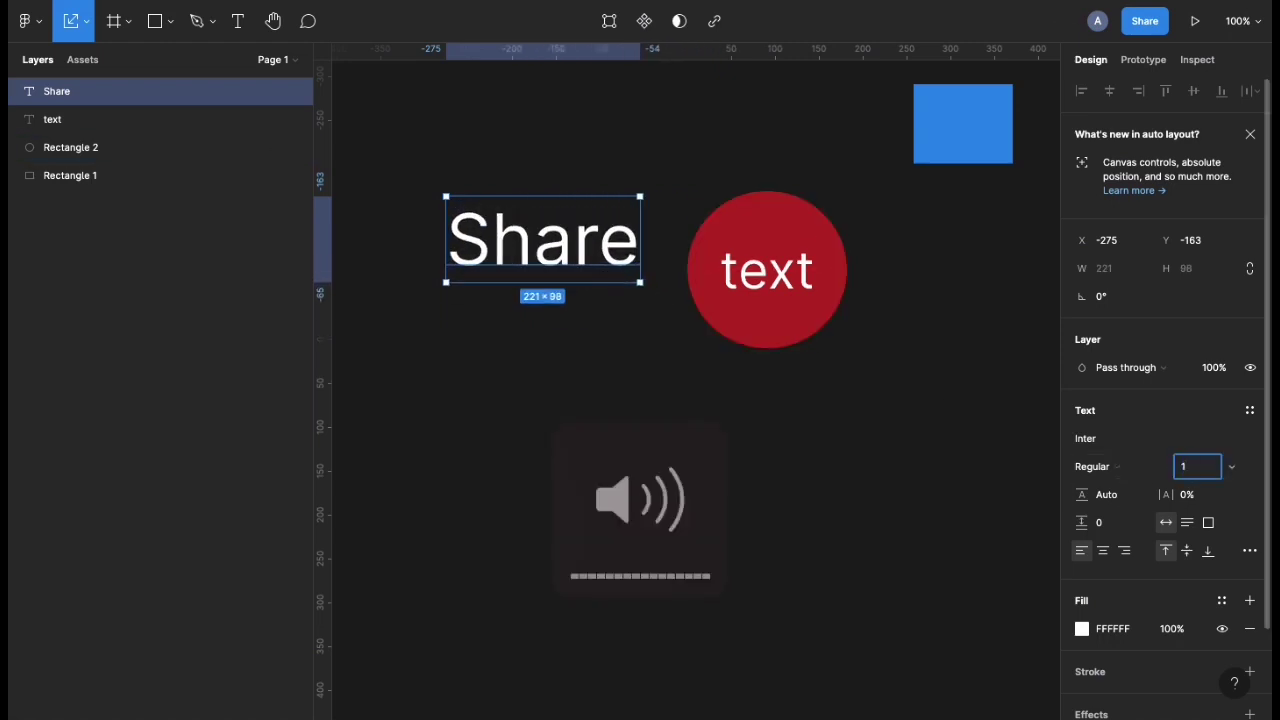
key(Escape)
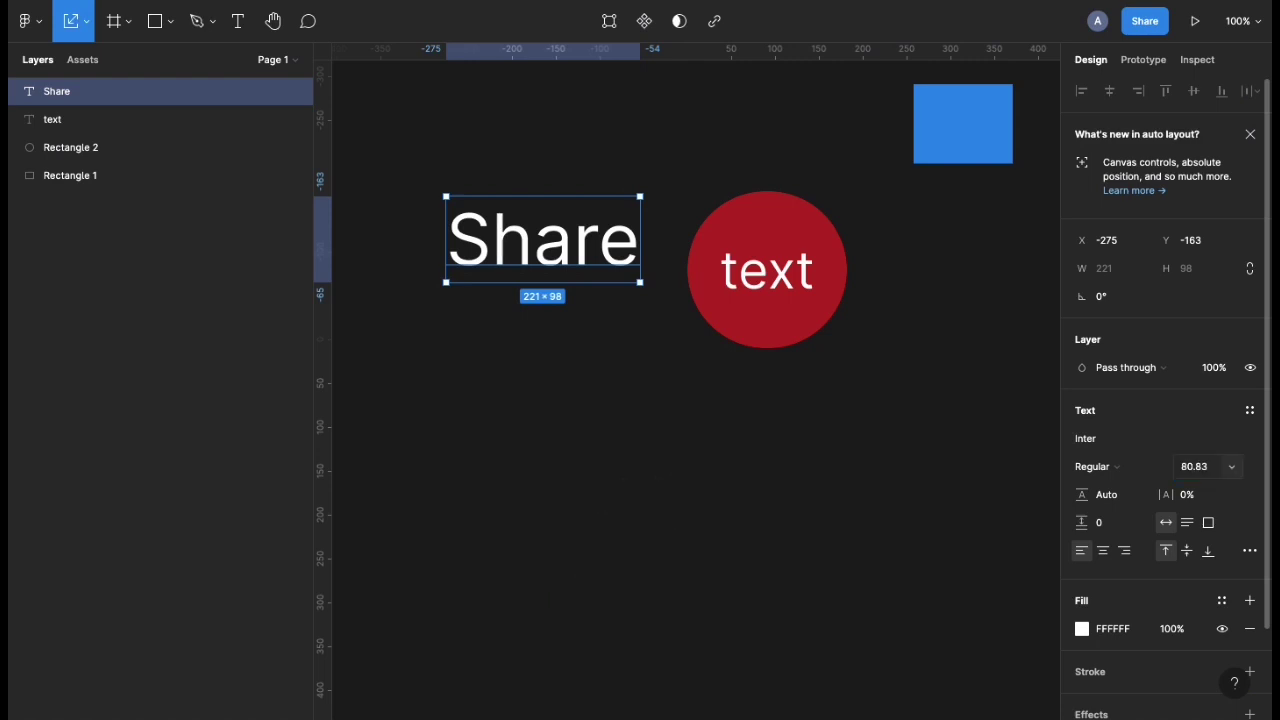
key(XF86AudioMute)
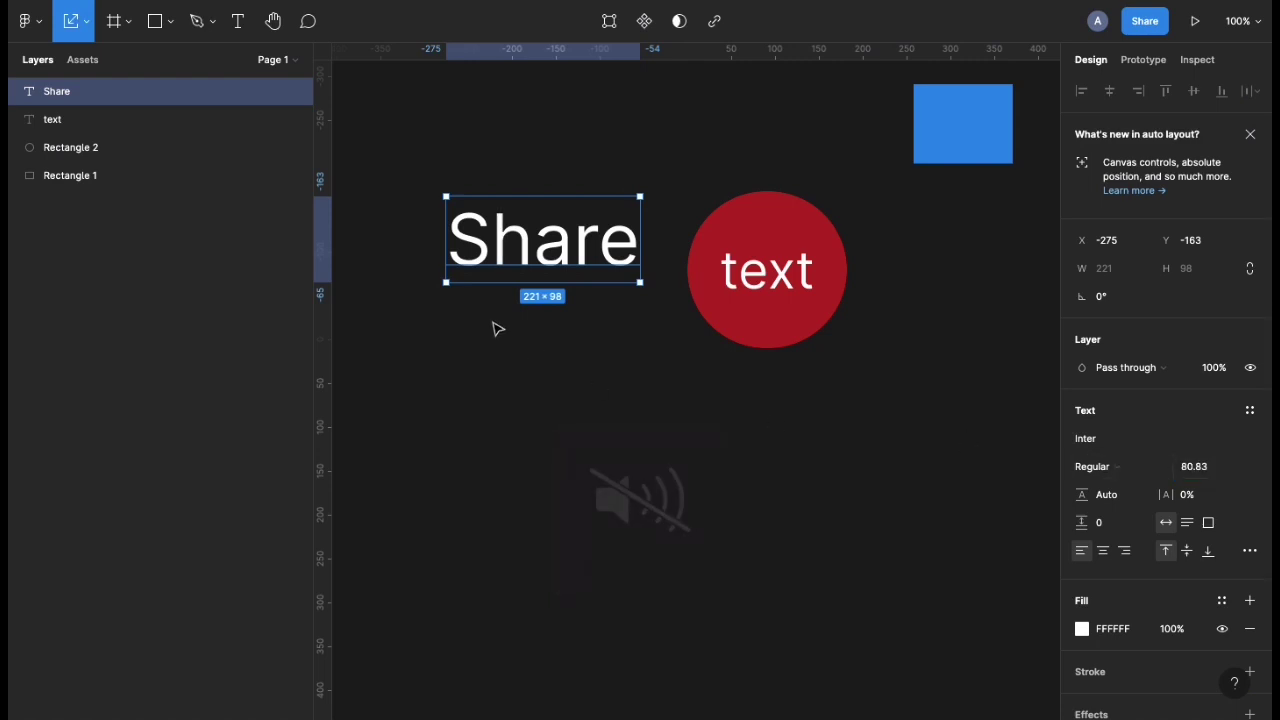
Draw a 158×146 frame below Share and move the red circle and its text into it.
click(112, 29)
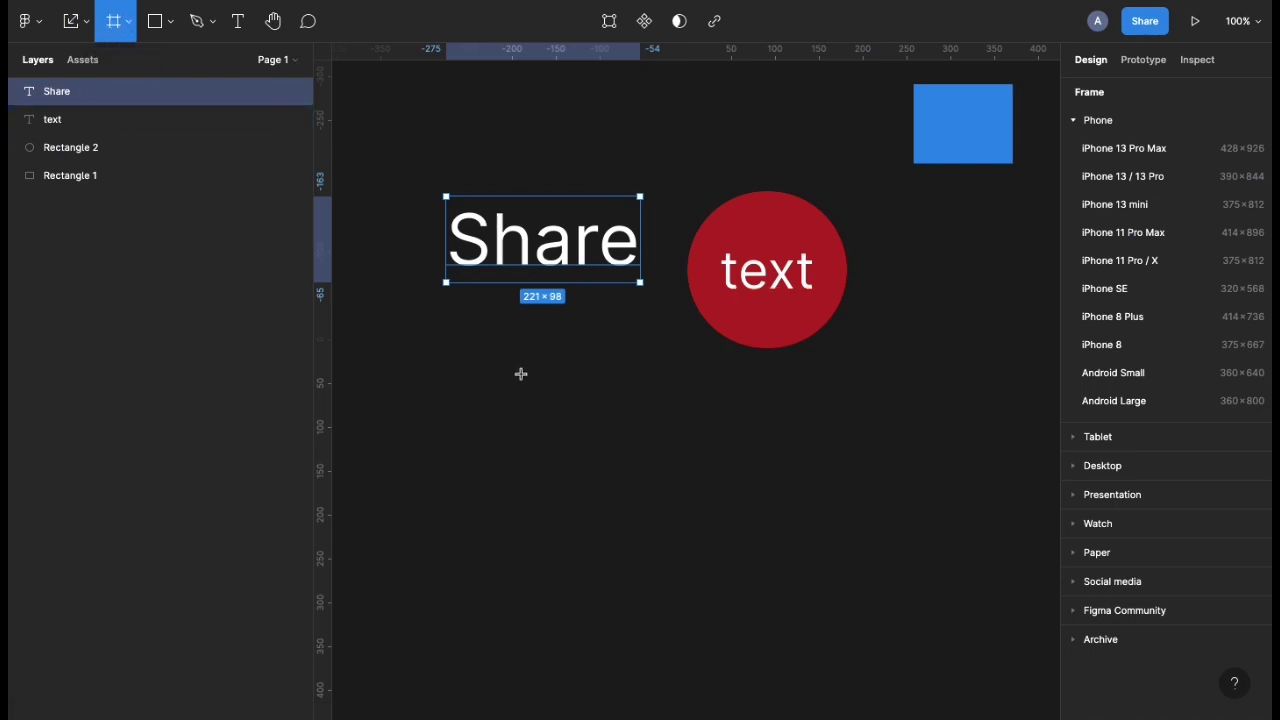
mouse_move(472, 348)
mouse_down()
mouse_move(614, 429)
mouse_move(663, 482)
mouse_up()
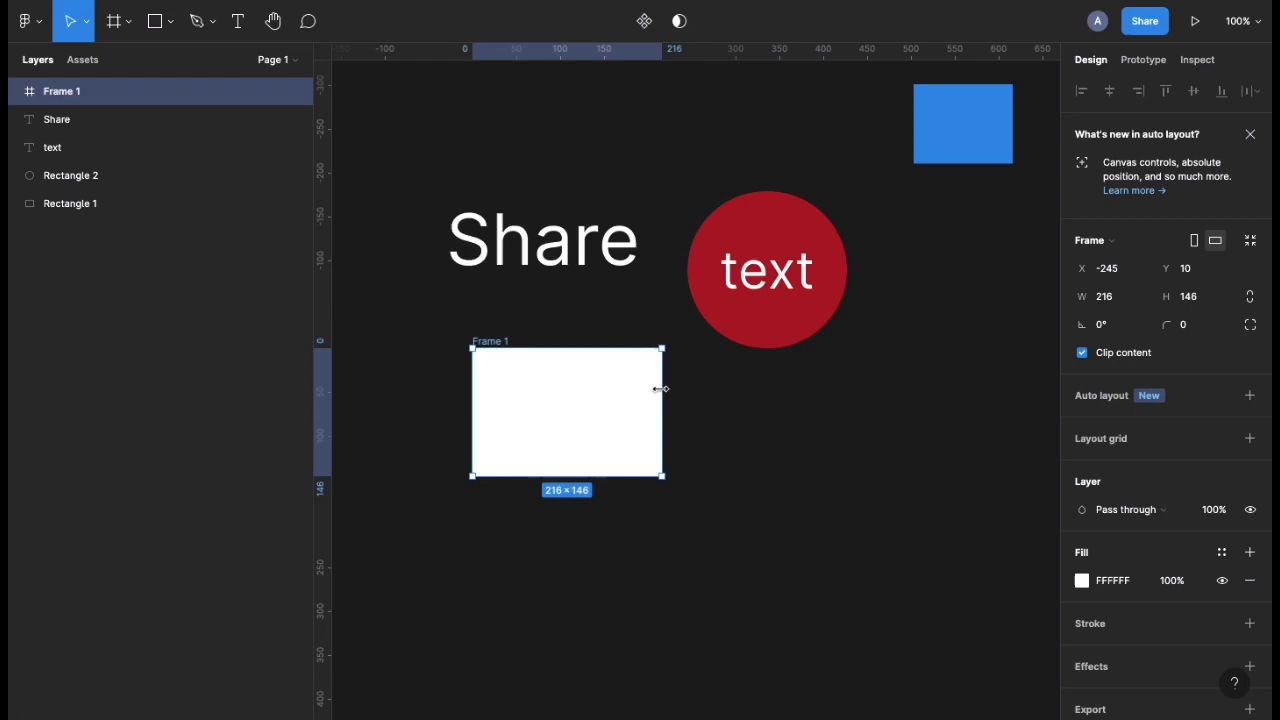
drag(660, 389, 613, 386)
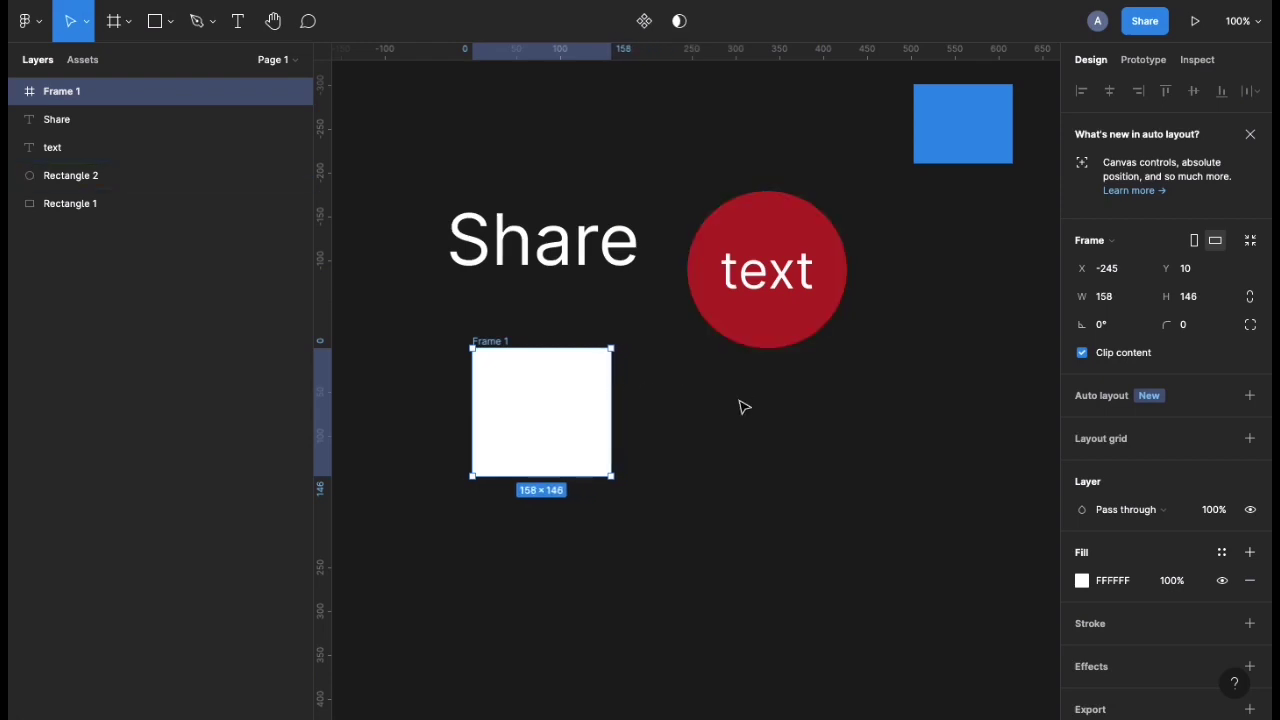
drag(741, 403, 580, 390)
mouse_move(560, 433)
mouse_down()
mouse_move(560, 411)
mouse_move(546, 417)
mouse_up()
click(459, 468)
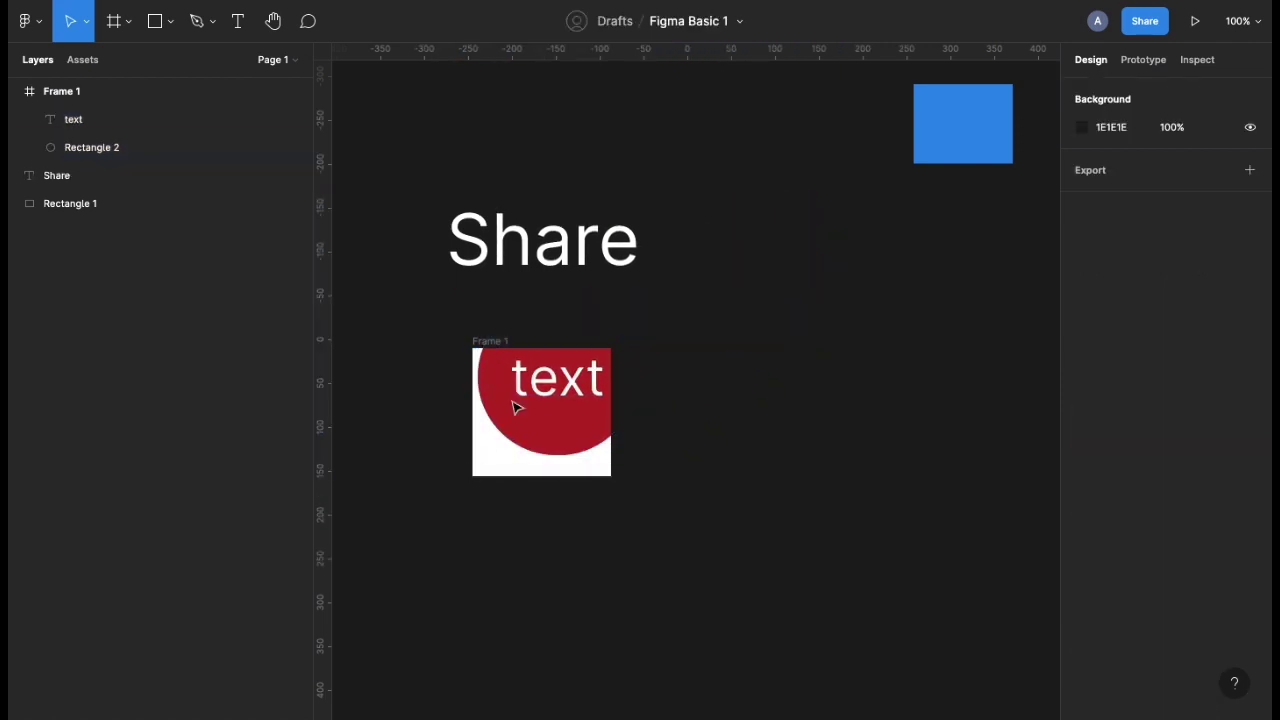
click(490, 357)
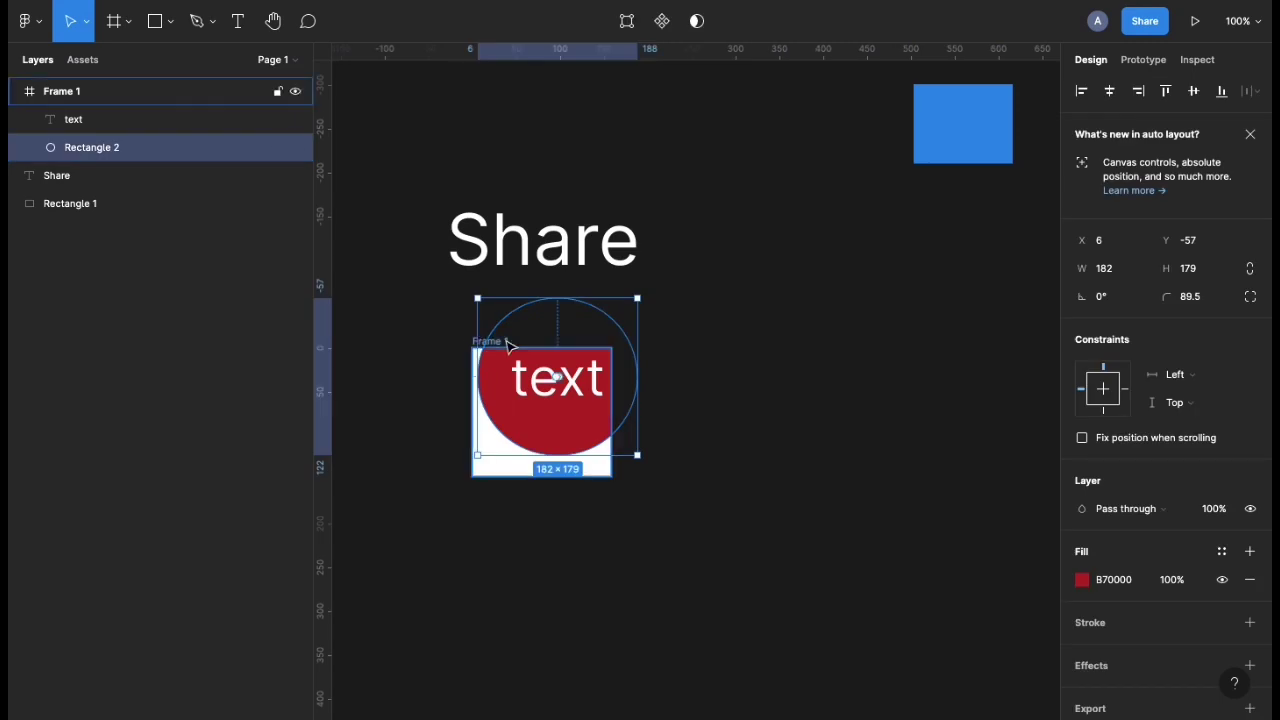
click(428, 338)
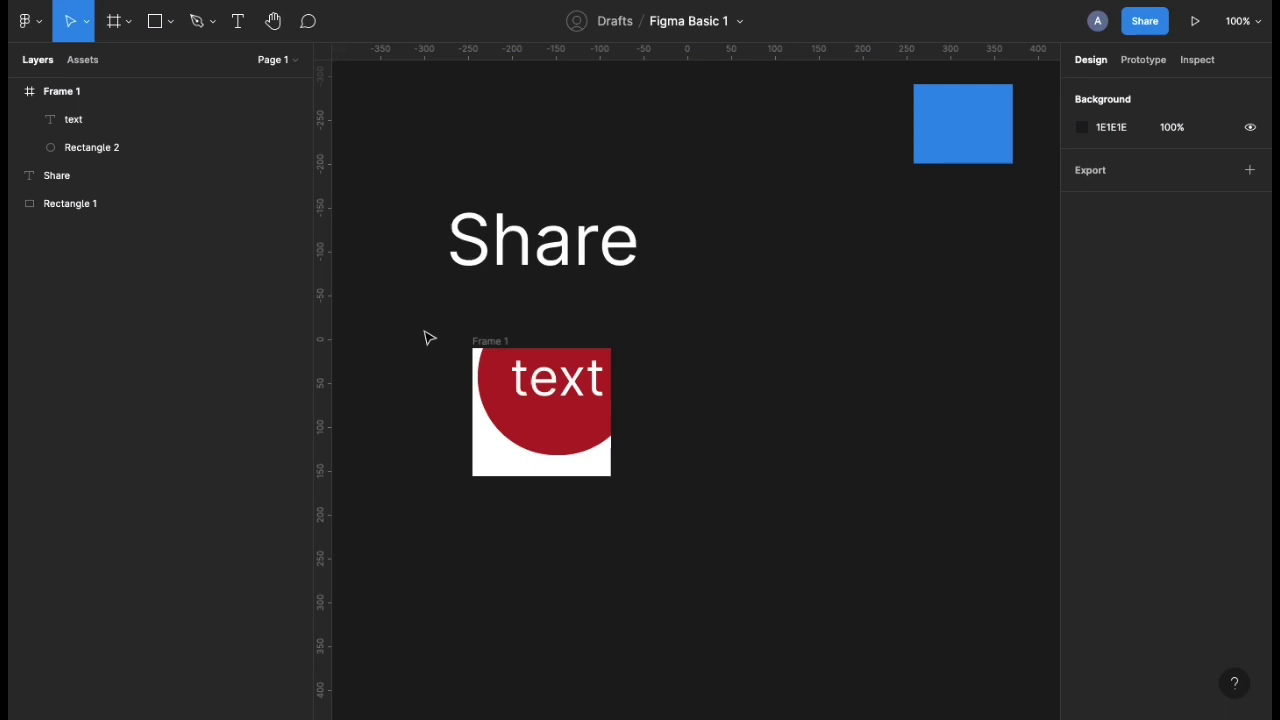
click(482, 342)
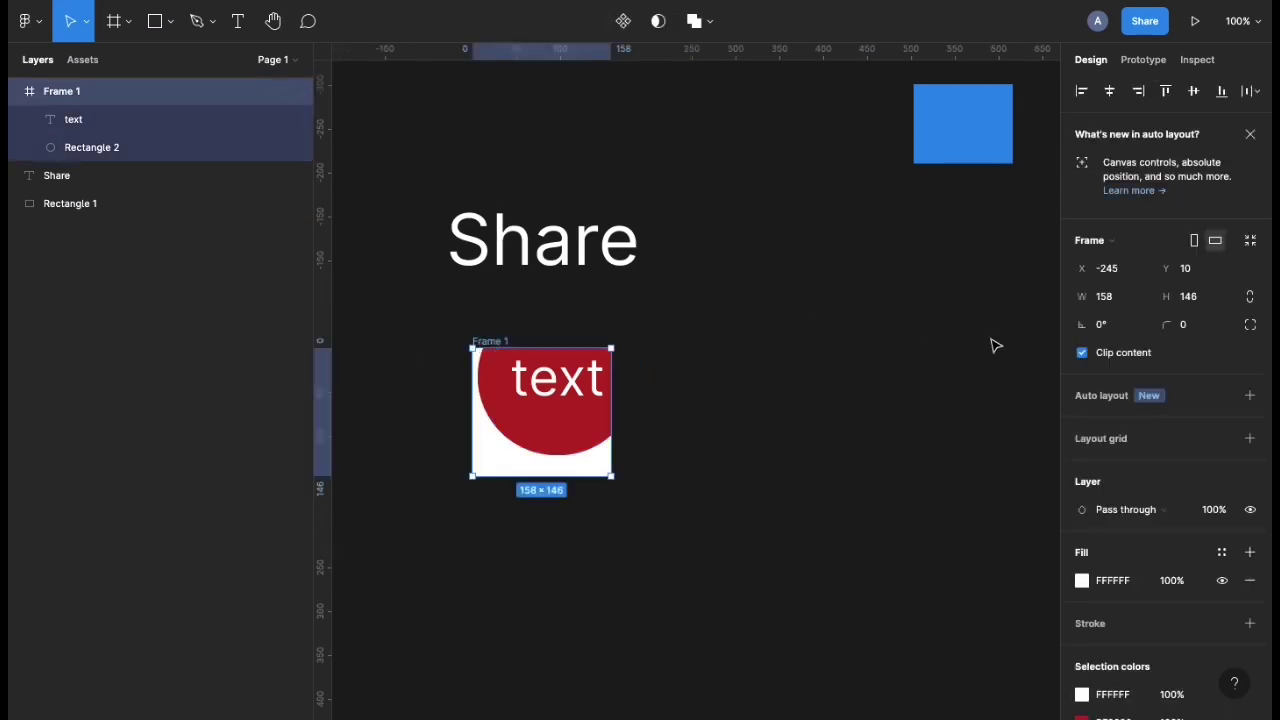
click(1082, 353)
click(1082, 353)
click(1082, 353)
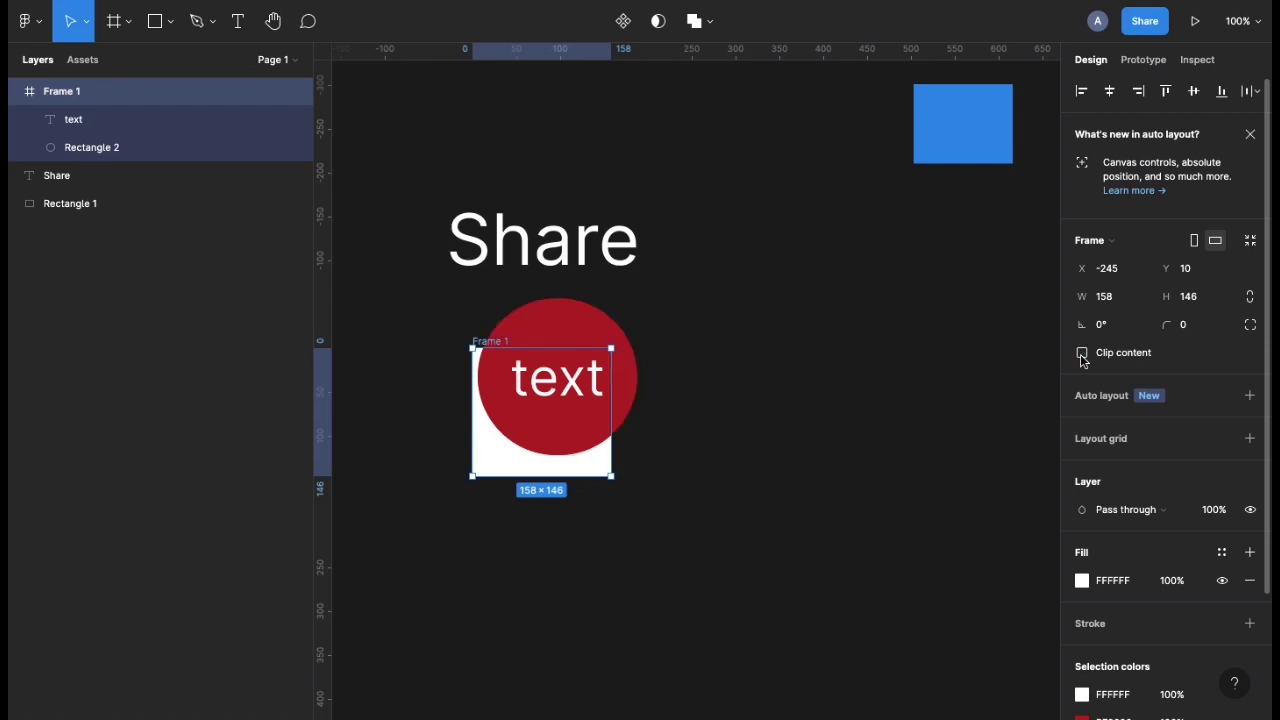
click(1082, 353)
click(1082, 353)
click(1082, 353)
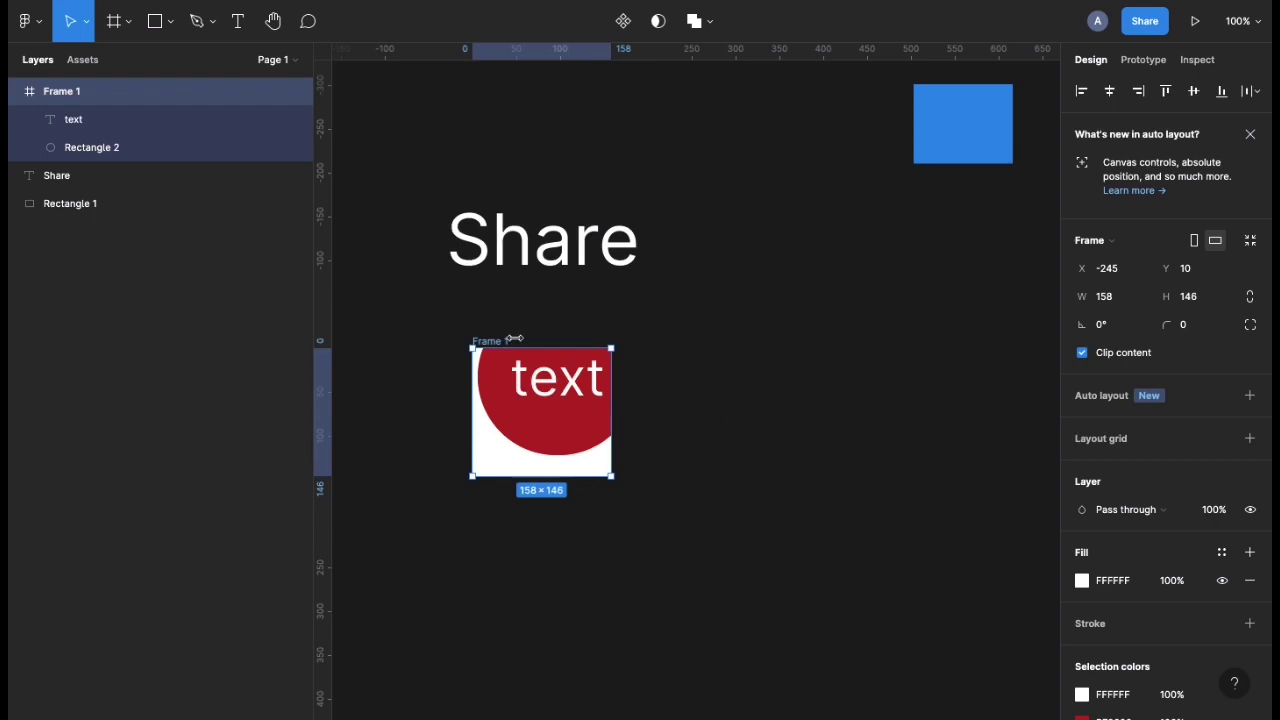
key(Escape)
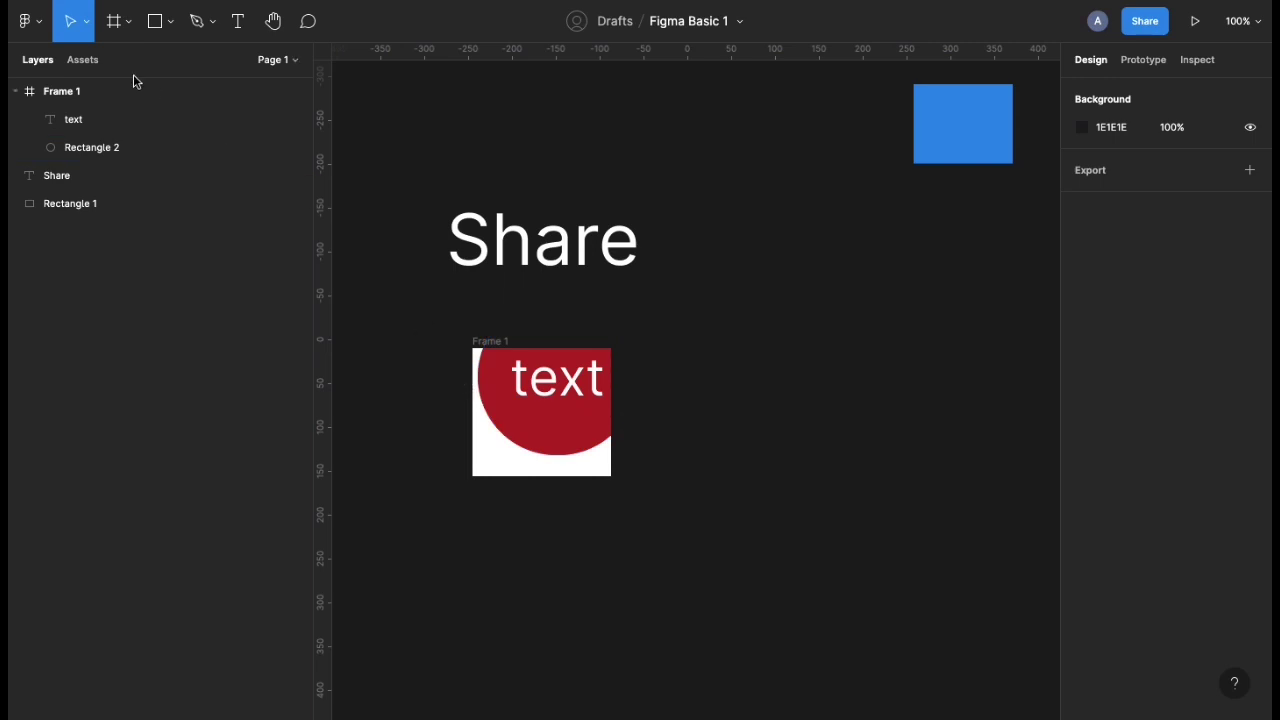
click(128, 19)
click(128, 19)
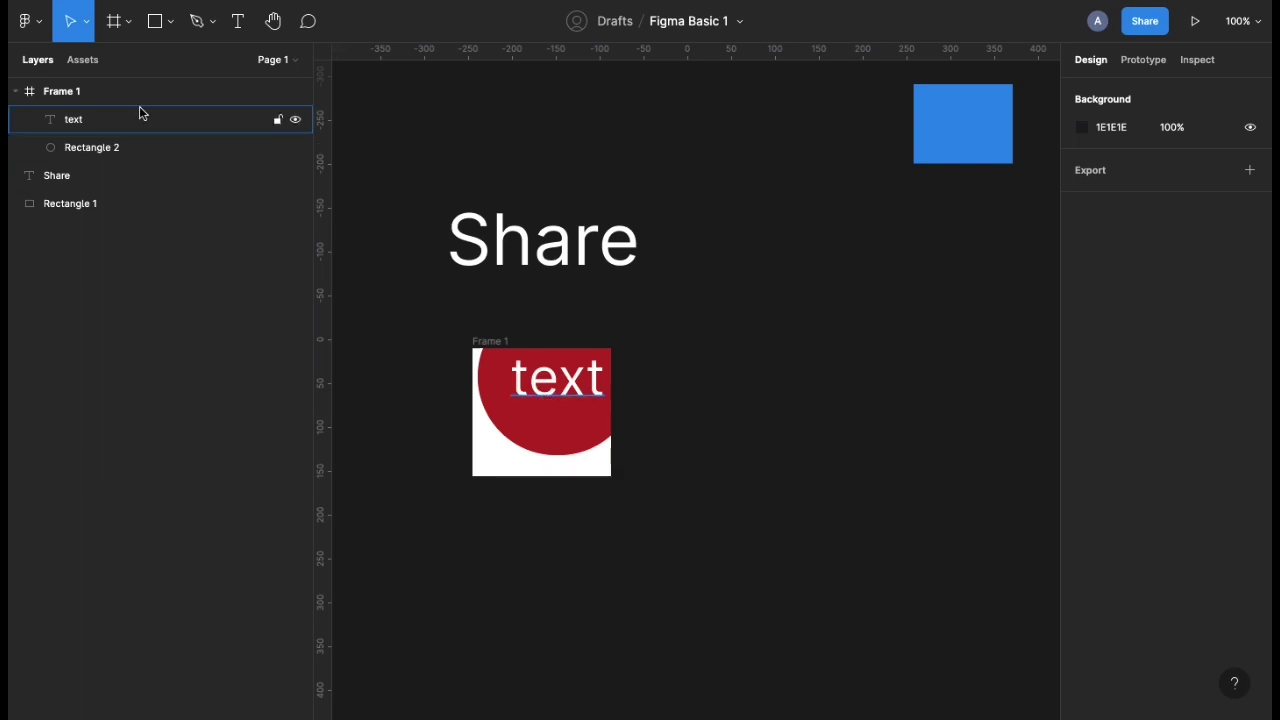
Mark a 139×139 export slice over the frame, move it right, then delete it.
click(129, 21)
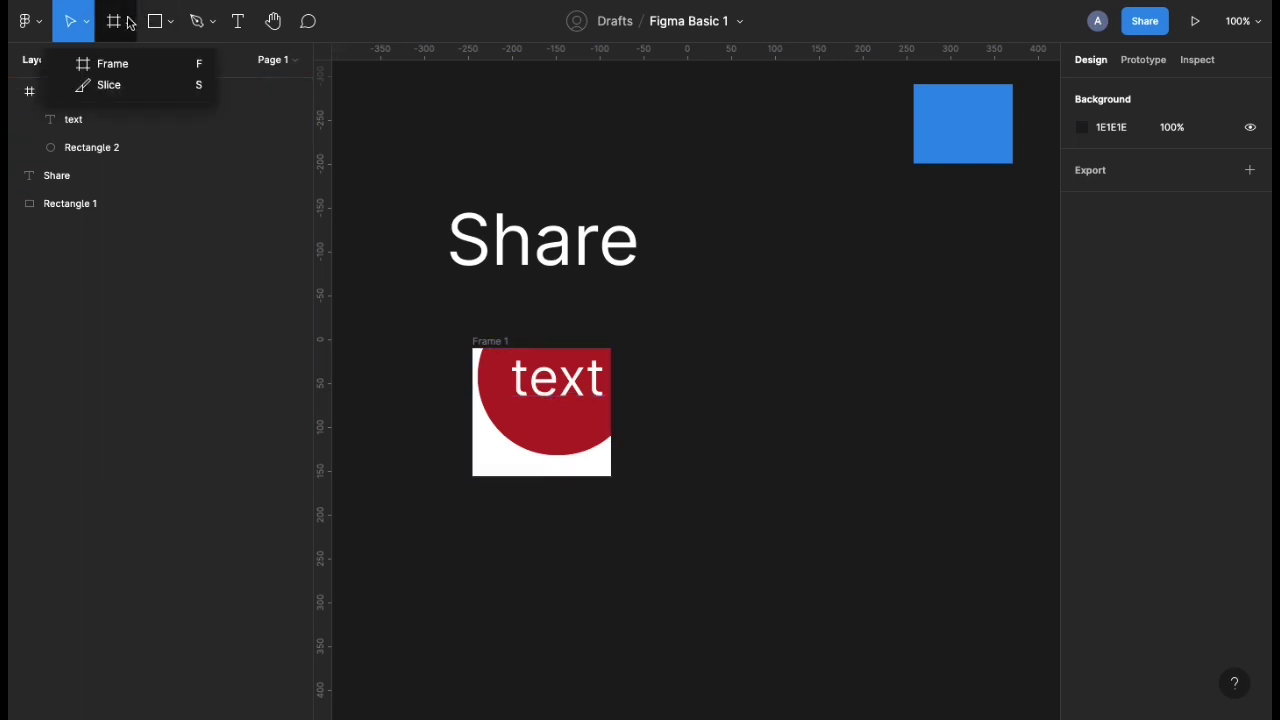
click(124, 92)
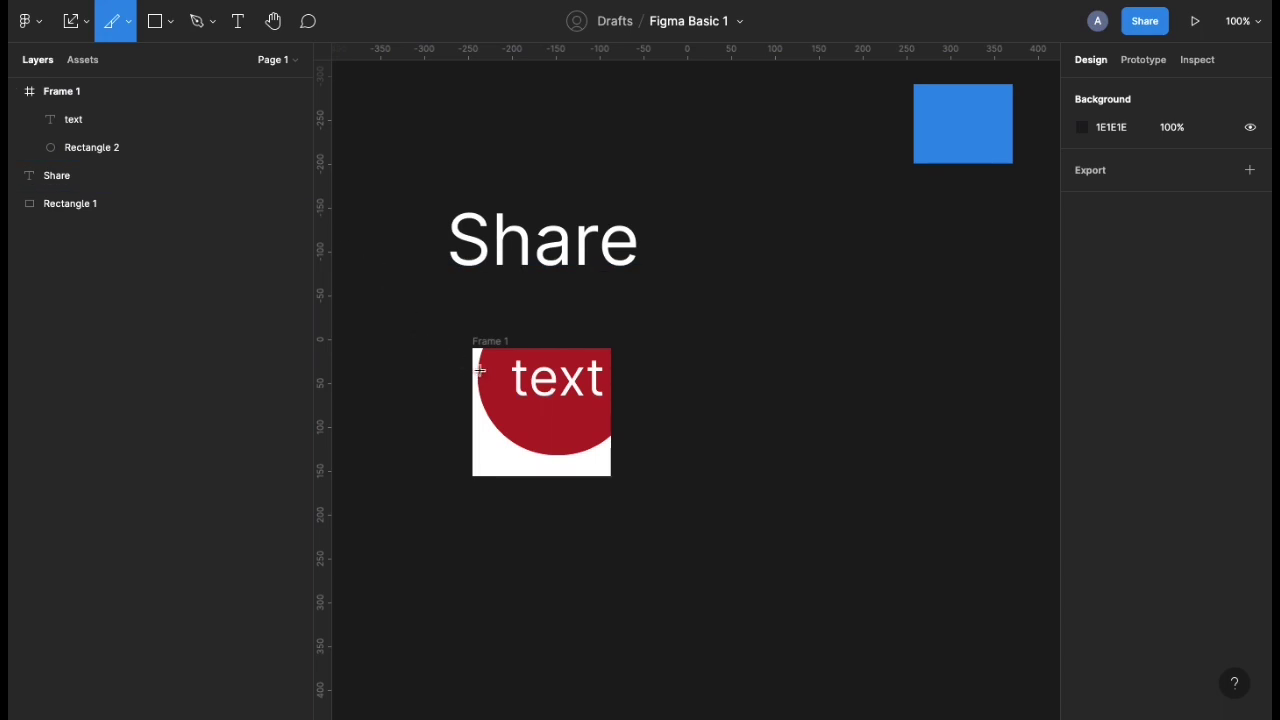
drag(489, 348, 612, 477)
drag(543, 411, 780, 409)
key(Delete)
Drag Frame 1's corner out to about 481×401 around the red circle.
click(545, 400)
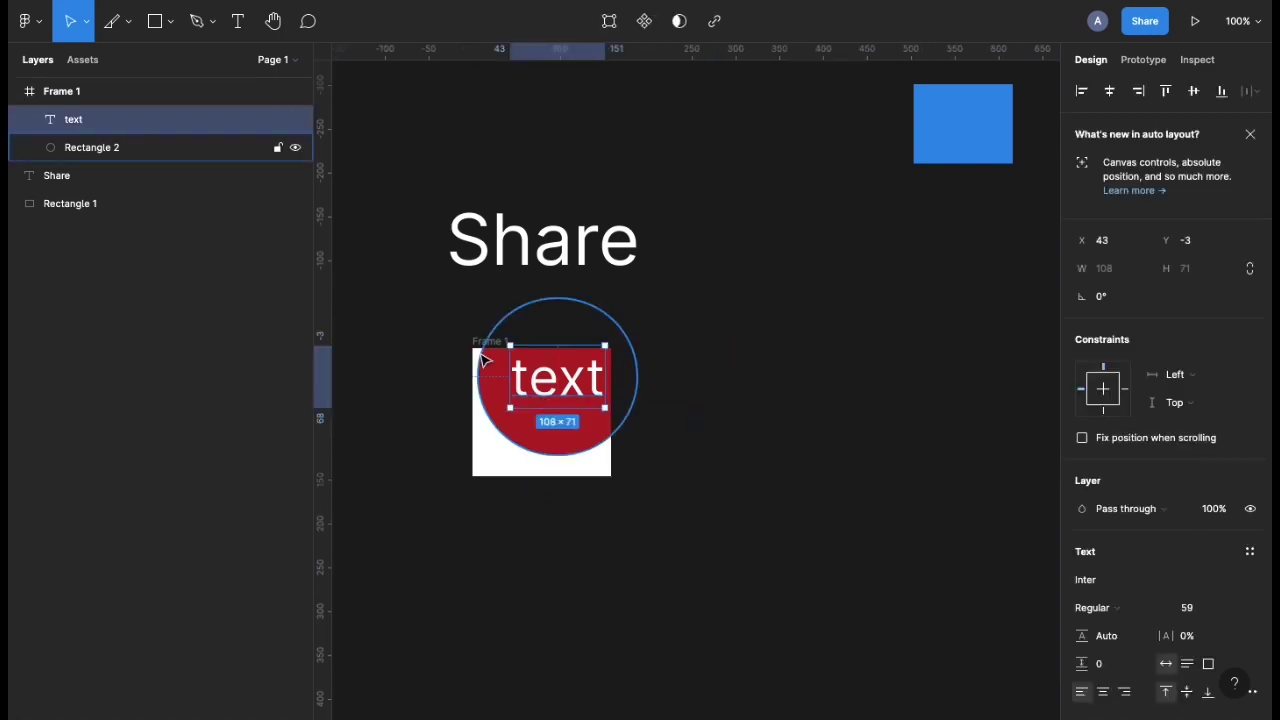
click(506, 430)
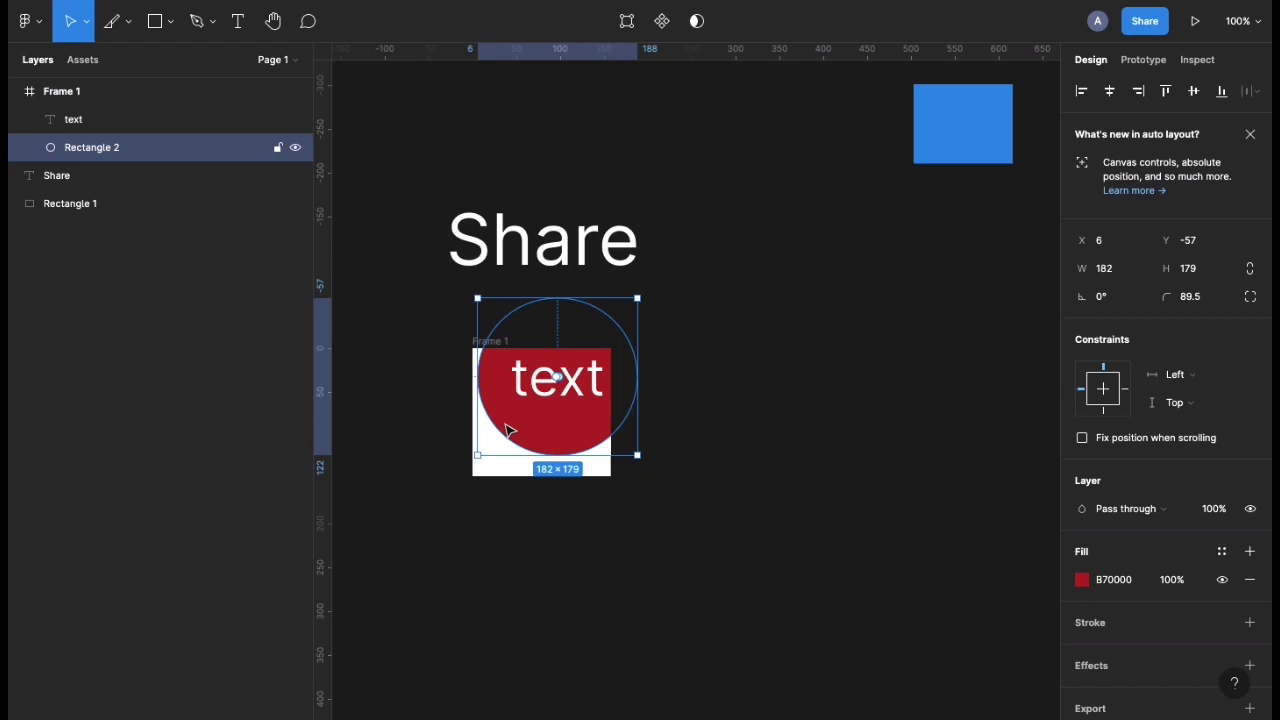
click(490, 341)
drag(611, 476, 894, 700)
Duplicate the red text circle by Alt-dragging the text and circle to the right.
scroll(637, 520, down, 3)
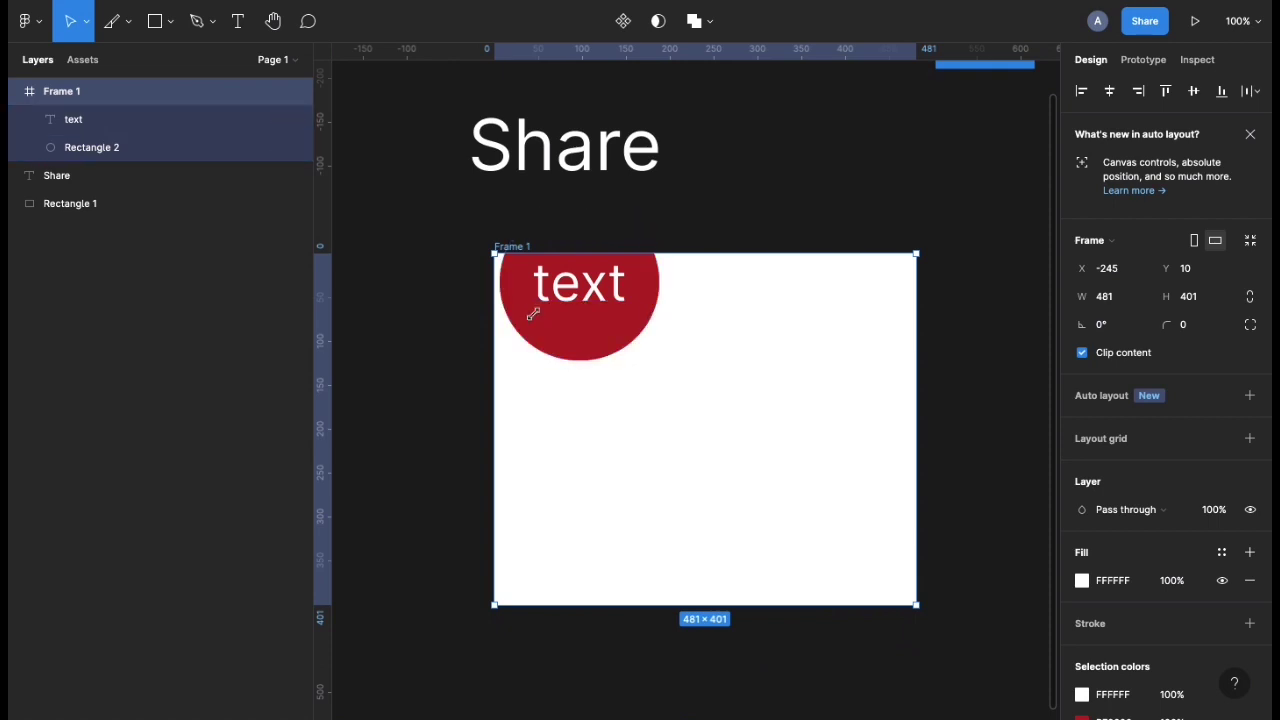
click(556, 306)
shift+click(557, 340)
drag(557, 345, 727, 396)
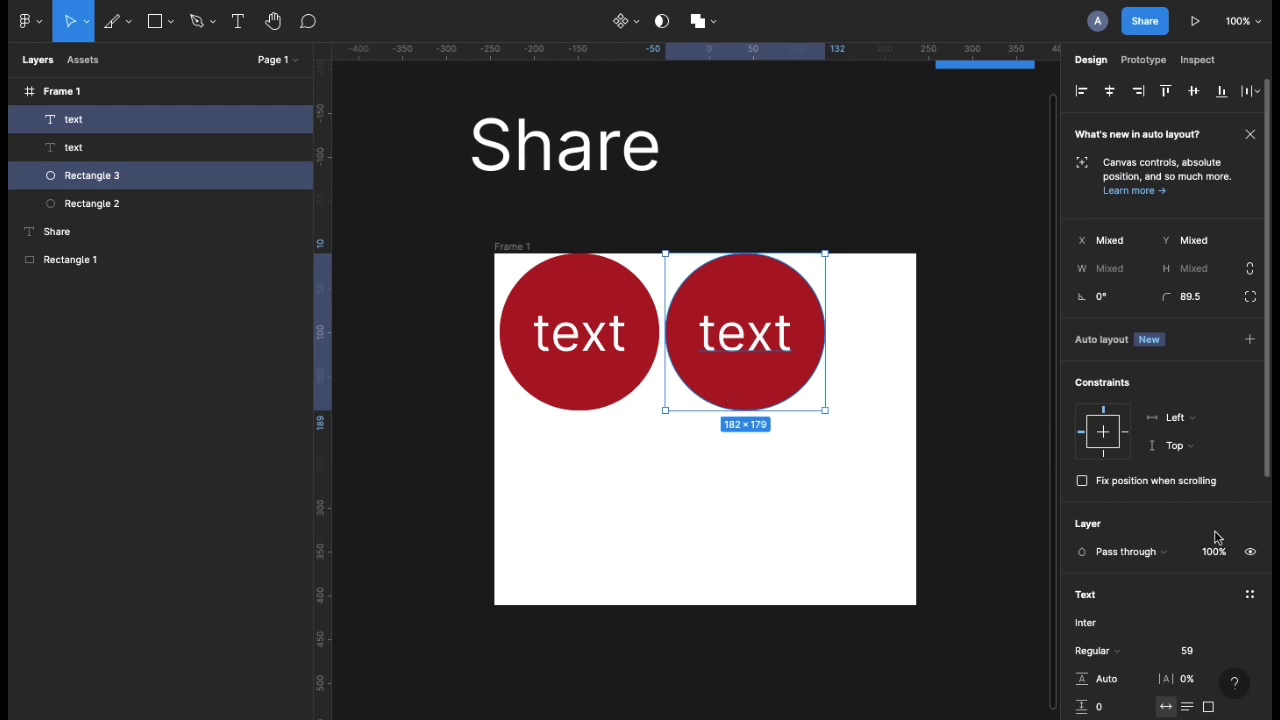
Recolour the copy from red B70000 to yellow-orange FFB800.
scroll(1214, 534, down, 4)
click(1081, 572)
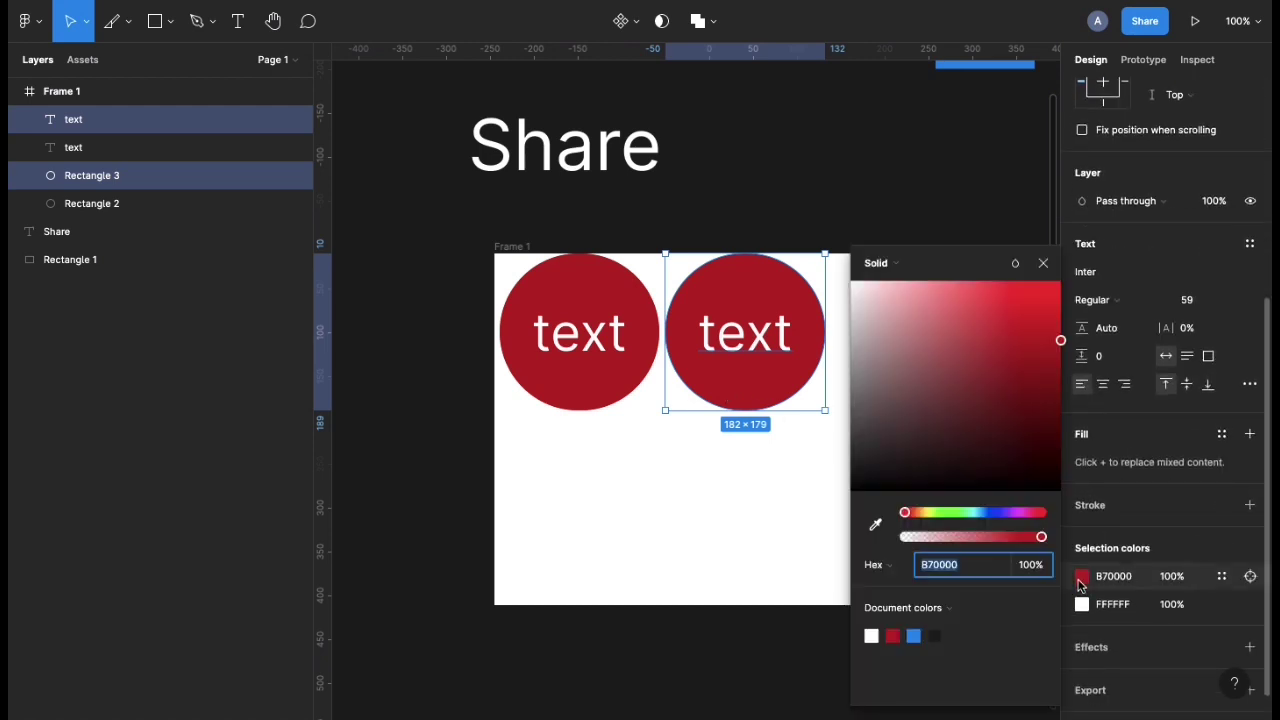
drag(1010, 360, 921, 514)
drag(990, 440, 1023, 427)
drag(1107, 369, 1117, 274)
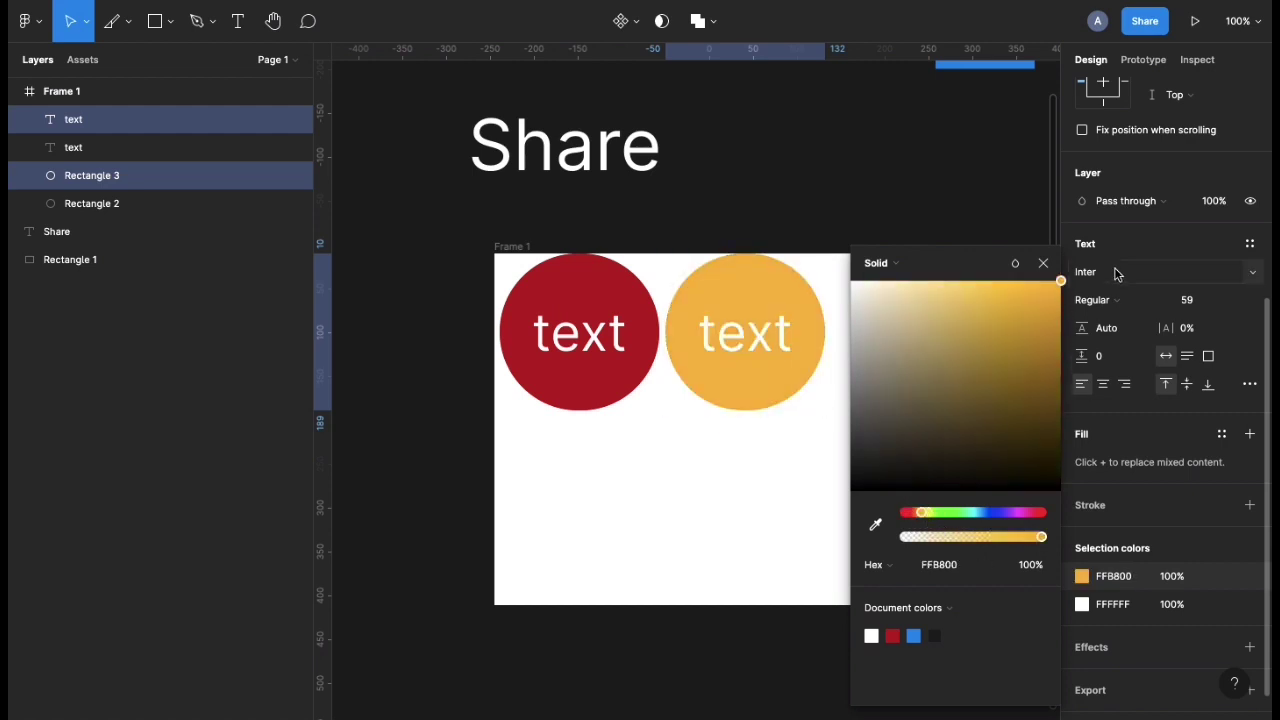
click(571, 514)
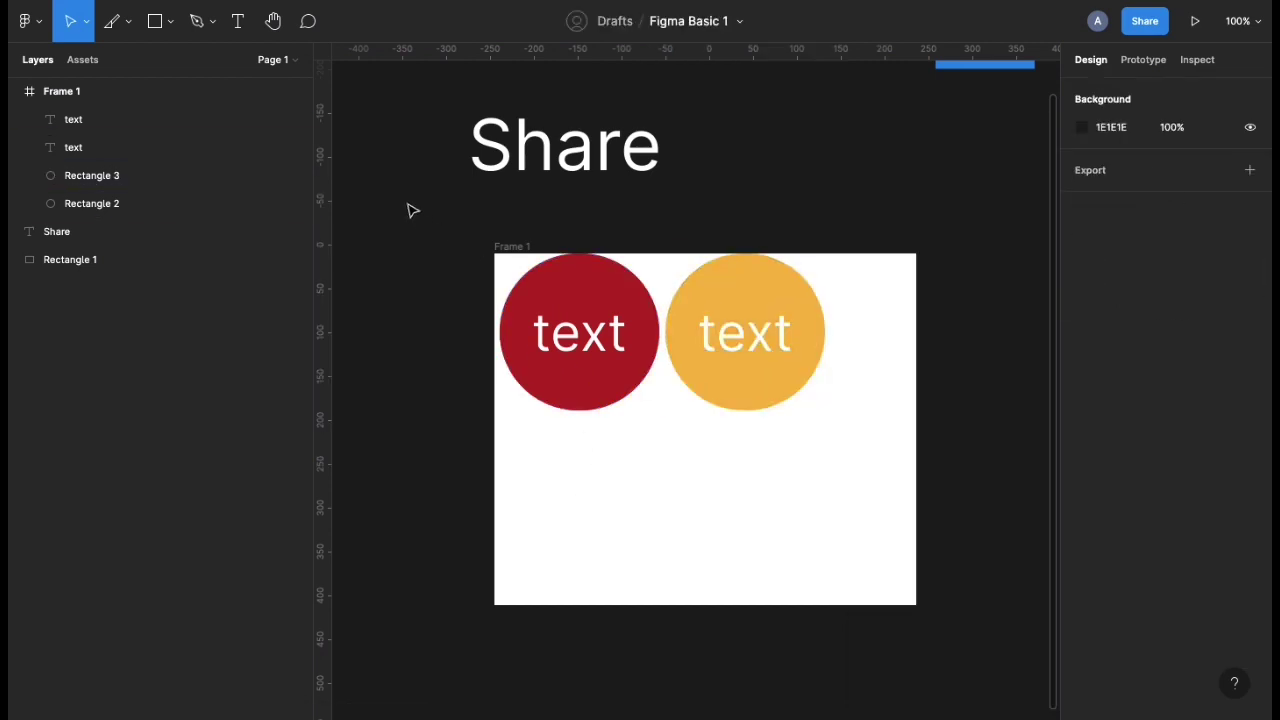
Add Slice 1 over the red circle and Slice 2 (198×179) over the yellow circle, then select Frame 1.
click(107, 31)
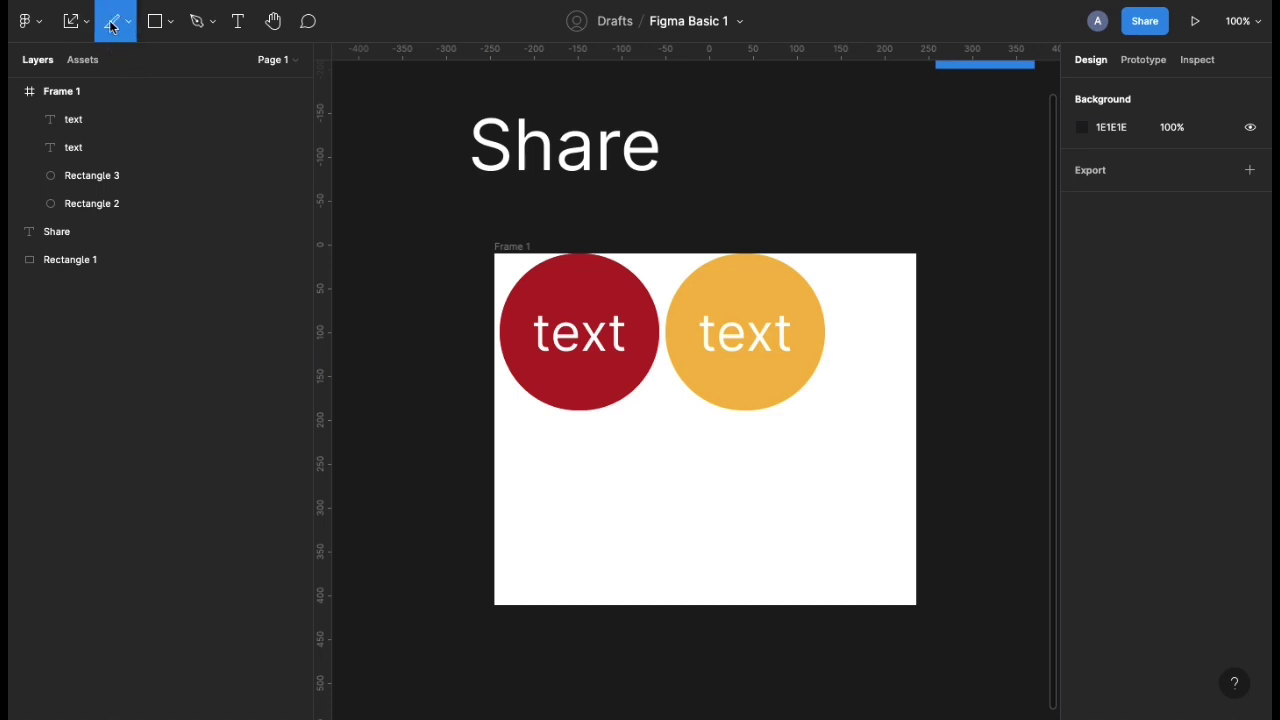
drag(499, 257, 659, 410)
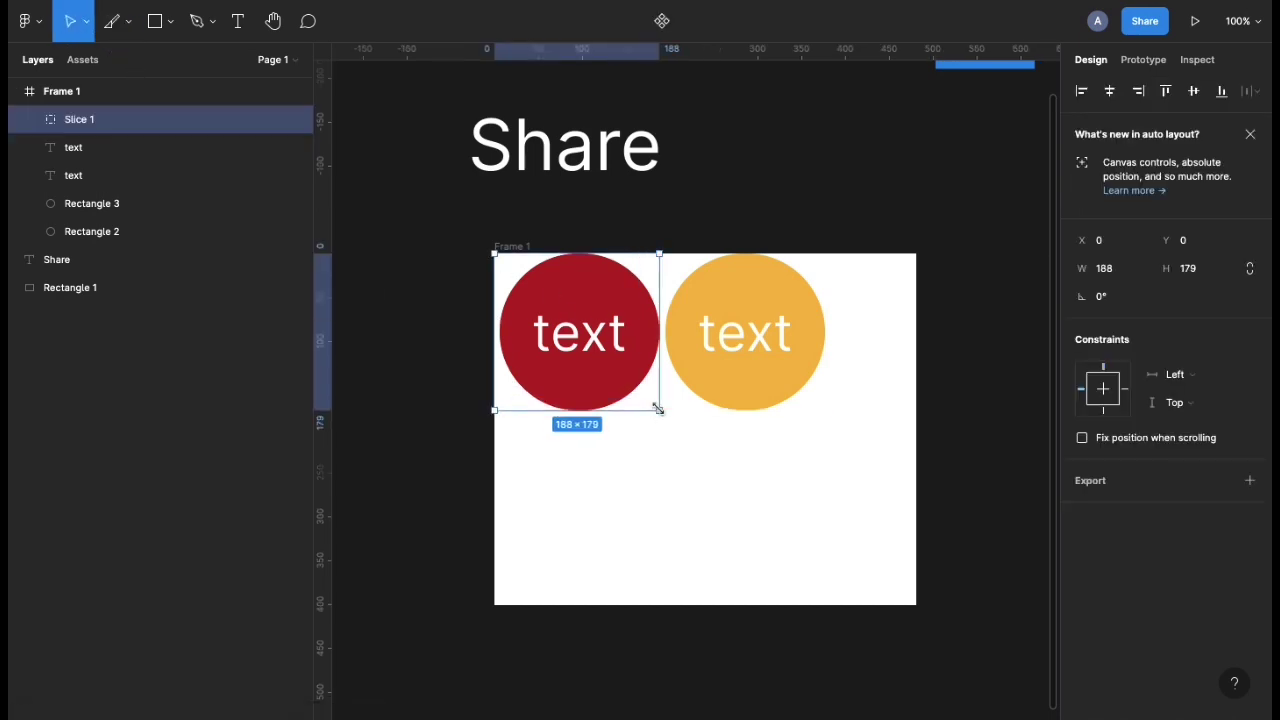
click(115, 22)
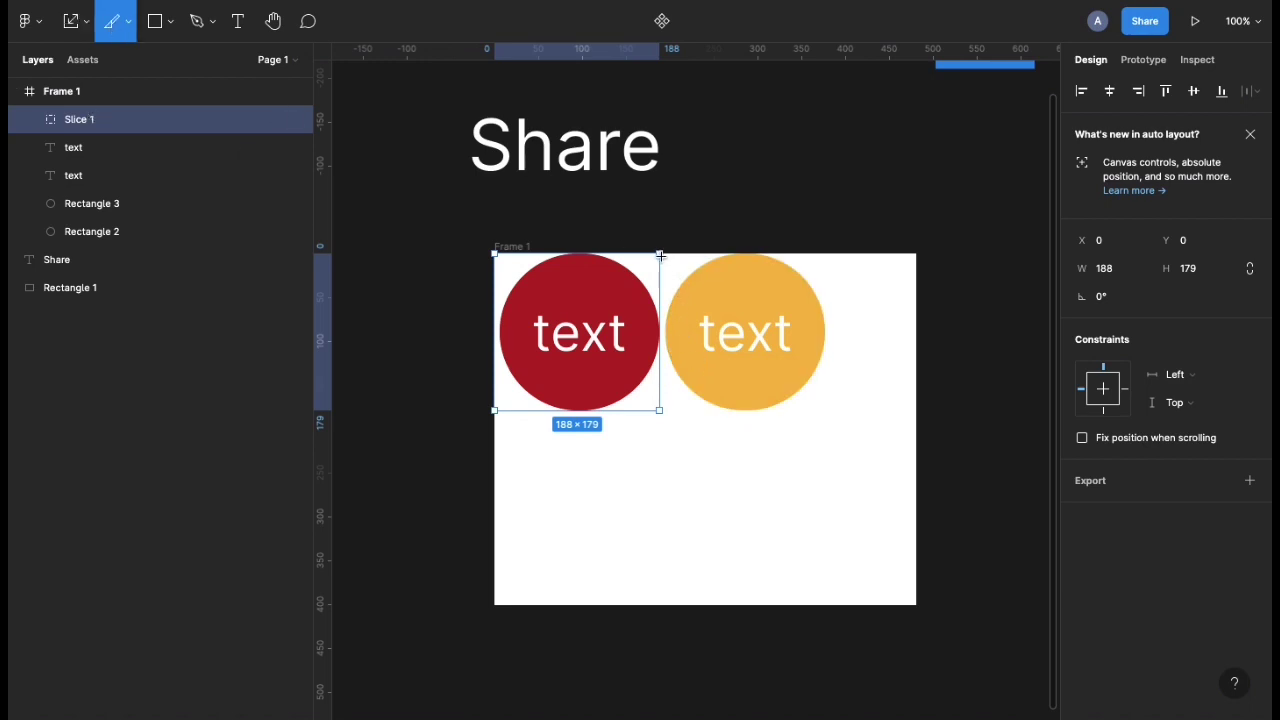
drag(661, 256, 836, 410)
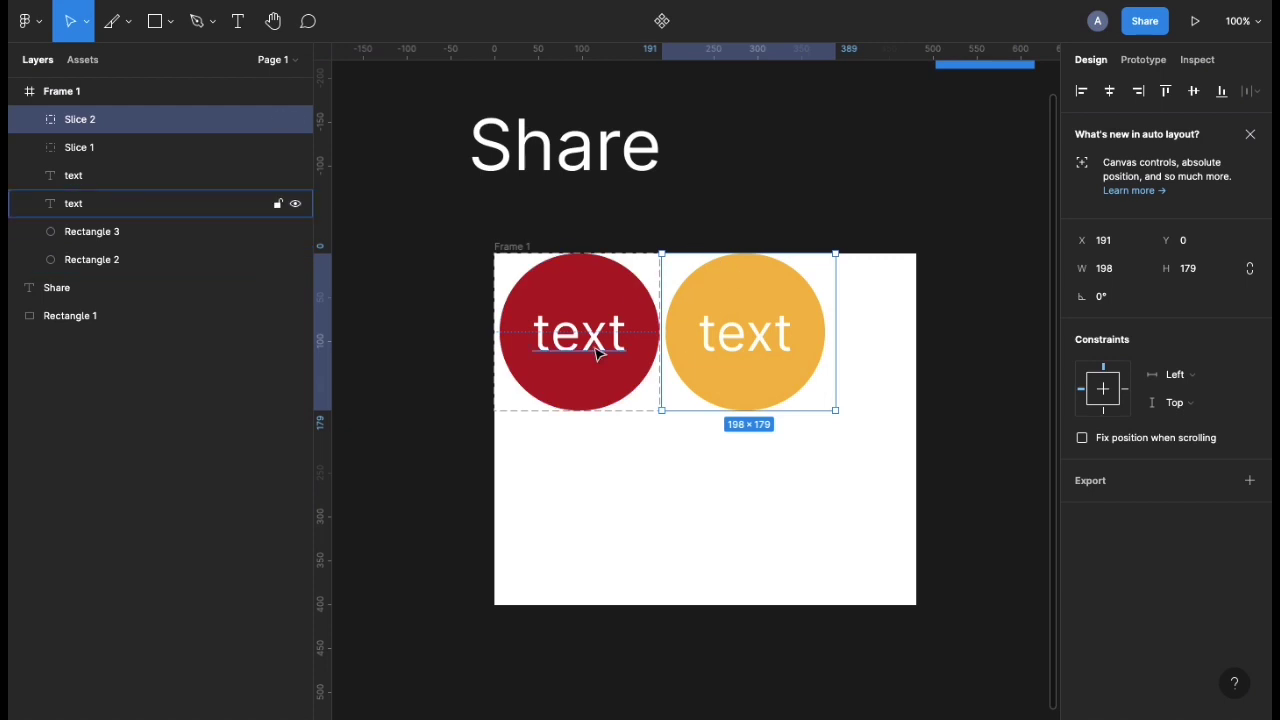
click(504, 249)
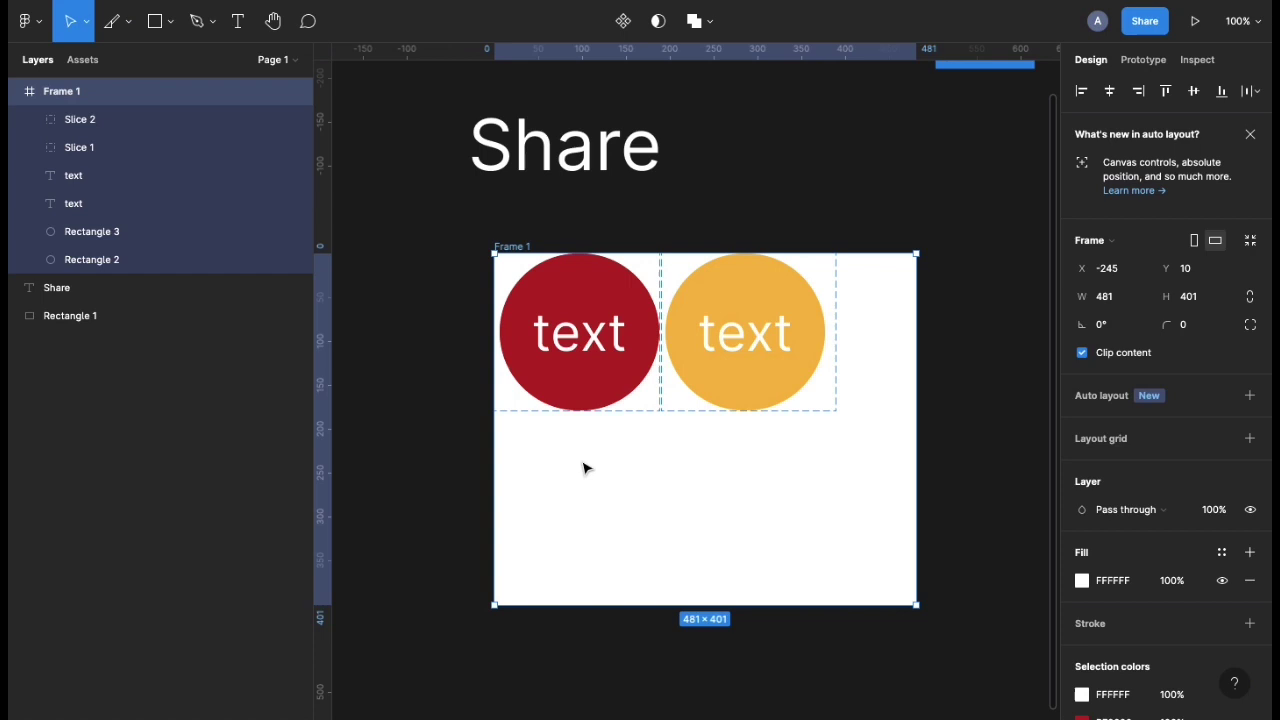
Draw grey Rectangle 4, 172×167 with fill D9D9D9, to the right of Frame 1.
click(110, 28)
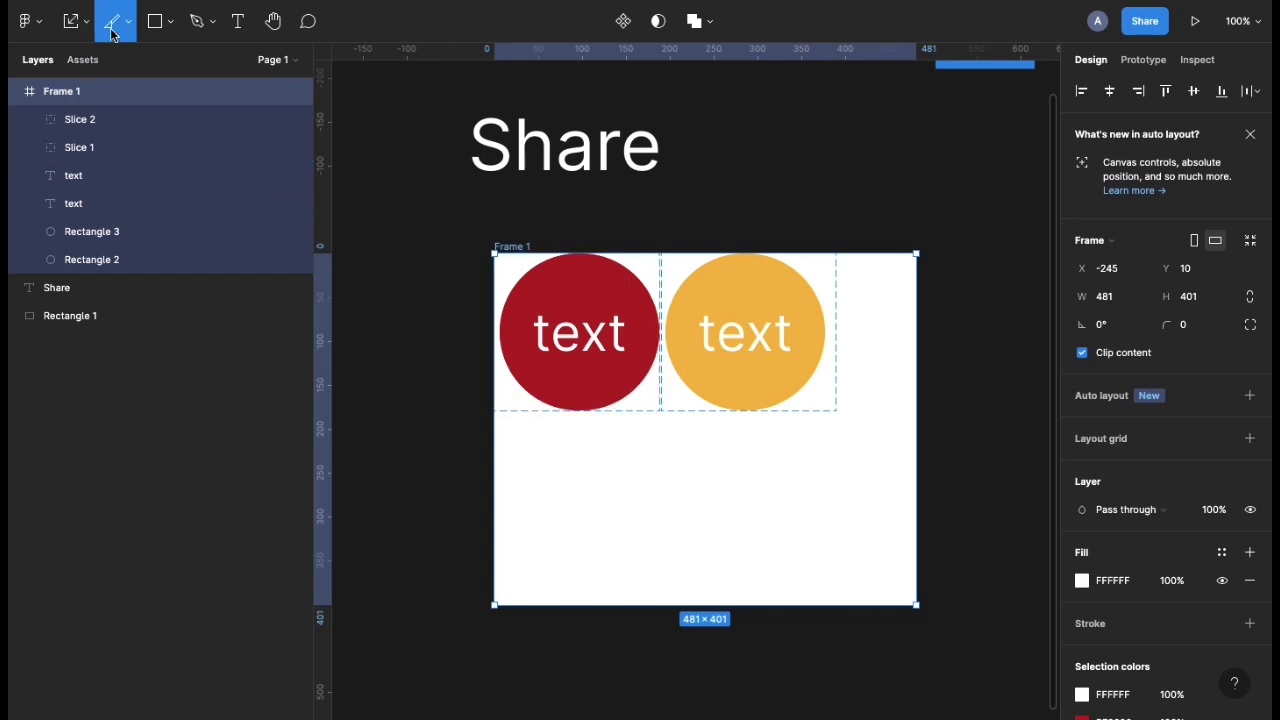
click(156, 30)
scroll(832, 215, right, 5)
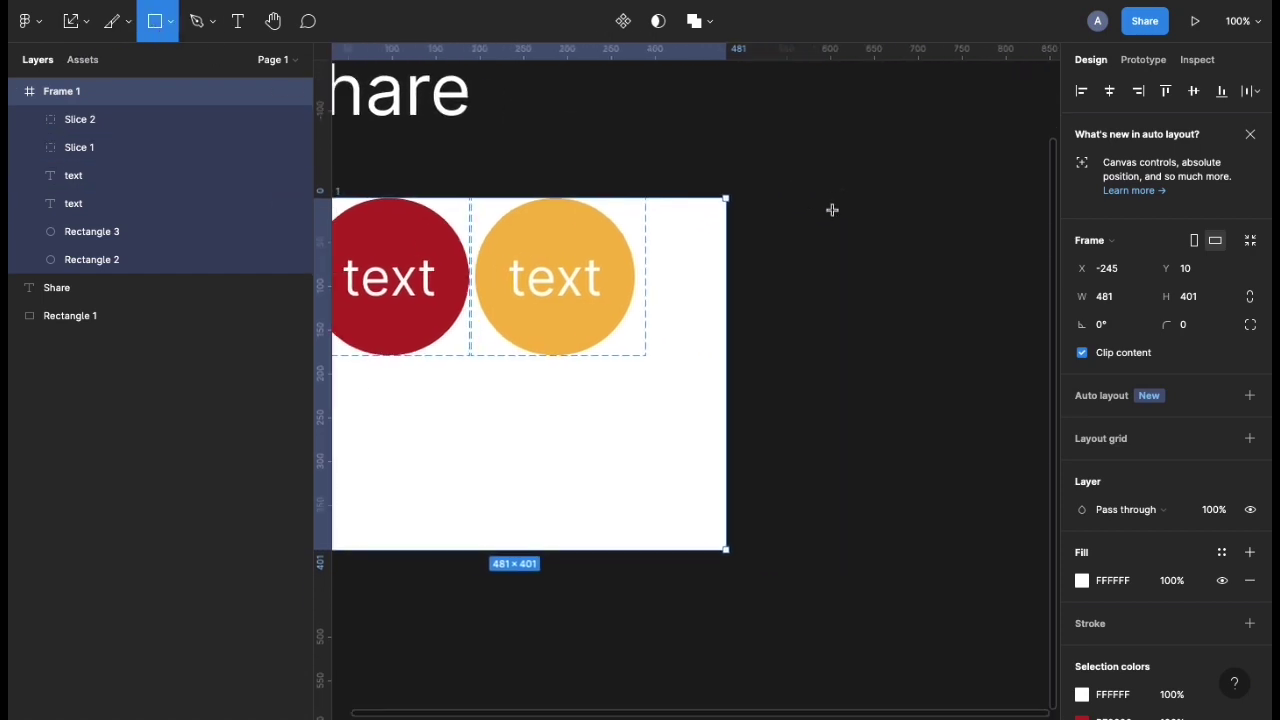
mouse_move(711, 104)
mouse_down()
mouse_move(849, 252)
mouse_move(849, 200)
mouse_move(820, 166)
mouse_move(840, 155)
mouse_move(826, 254)
mouse_move(887, 209)
mouse_move(837, 286)
mouse_move(869, 234)
mouse_move(864, 254)
mouse_up()
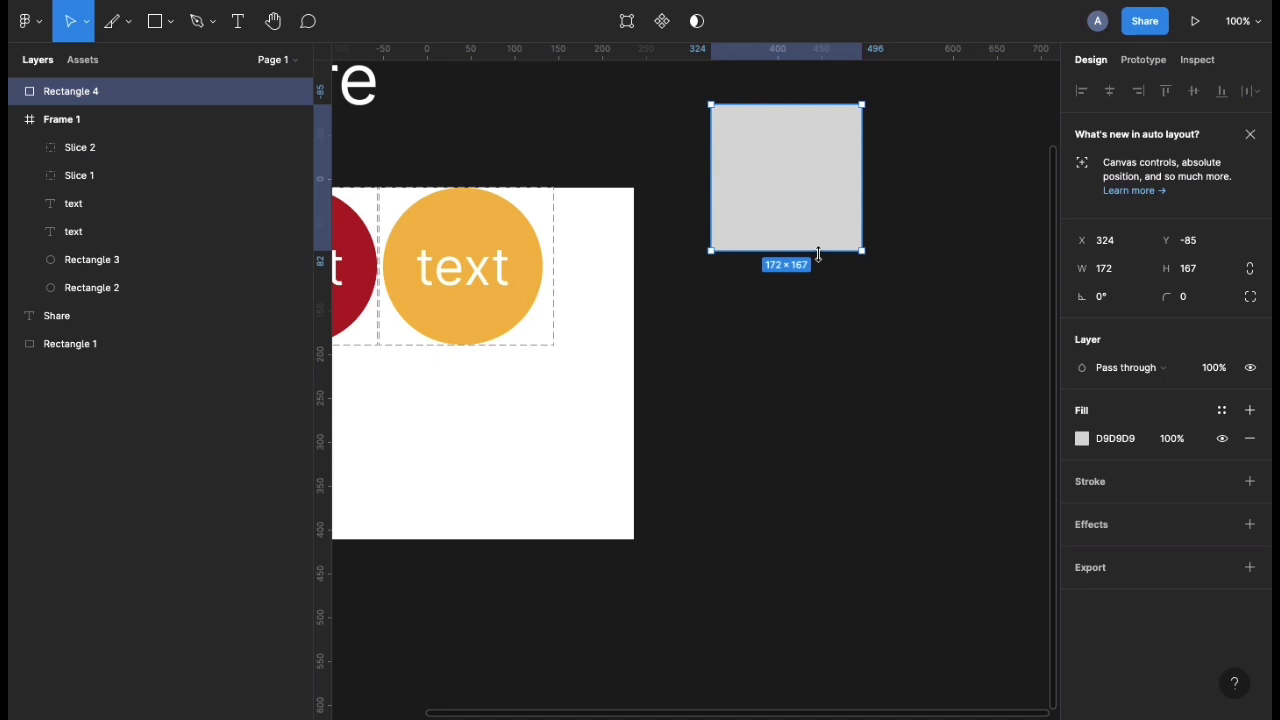
click(170, 22)
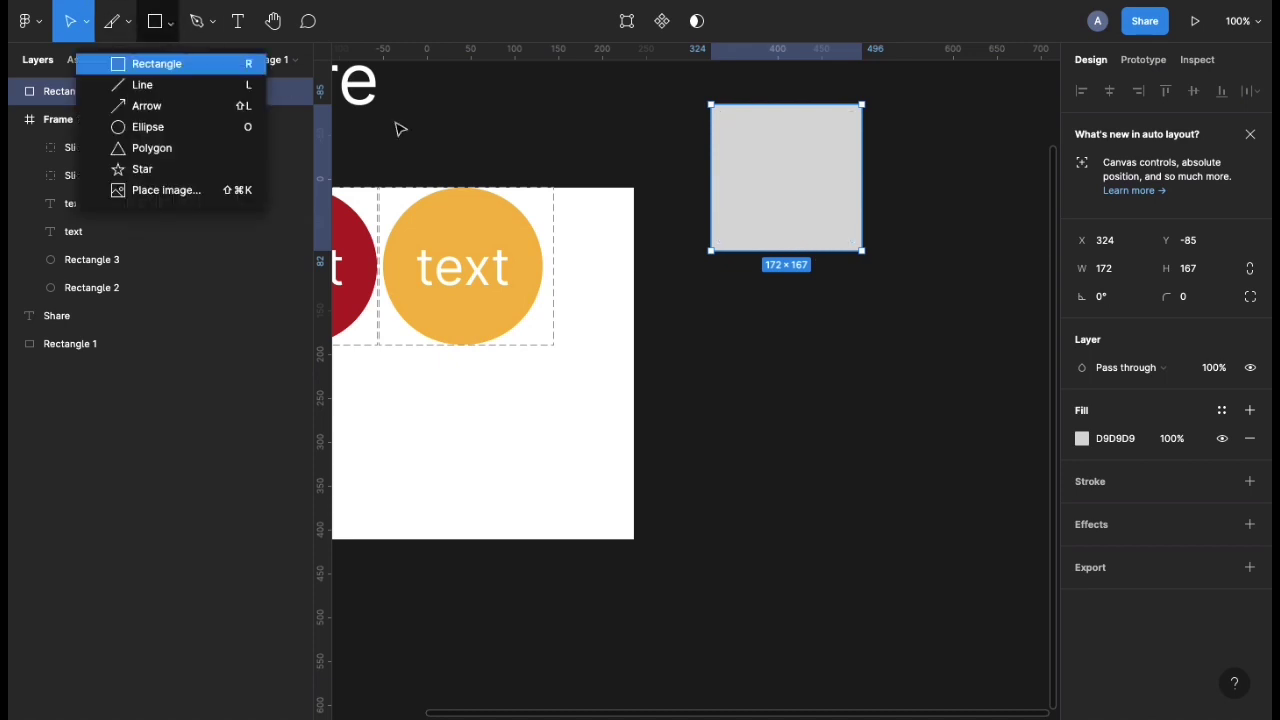
click(843, 234)
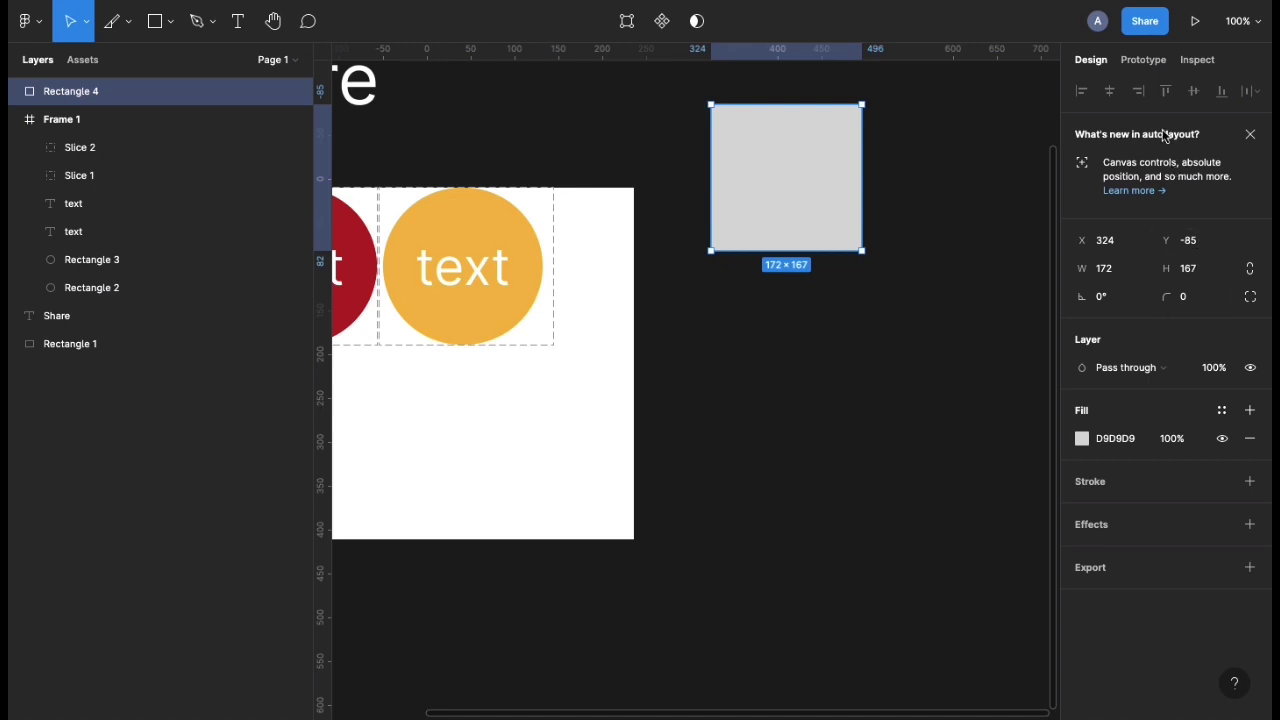
Inspect the rectangle and view its code as iOS, Android, then back to CSS.
click(1144, 62)
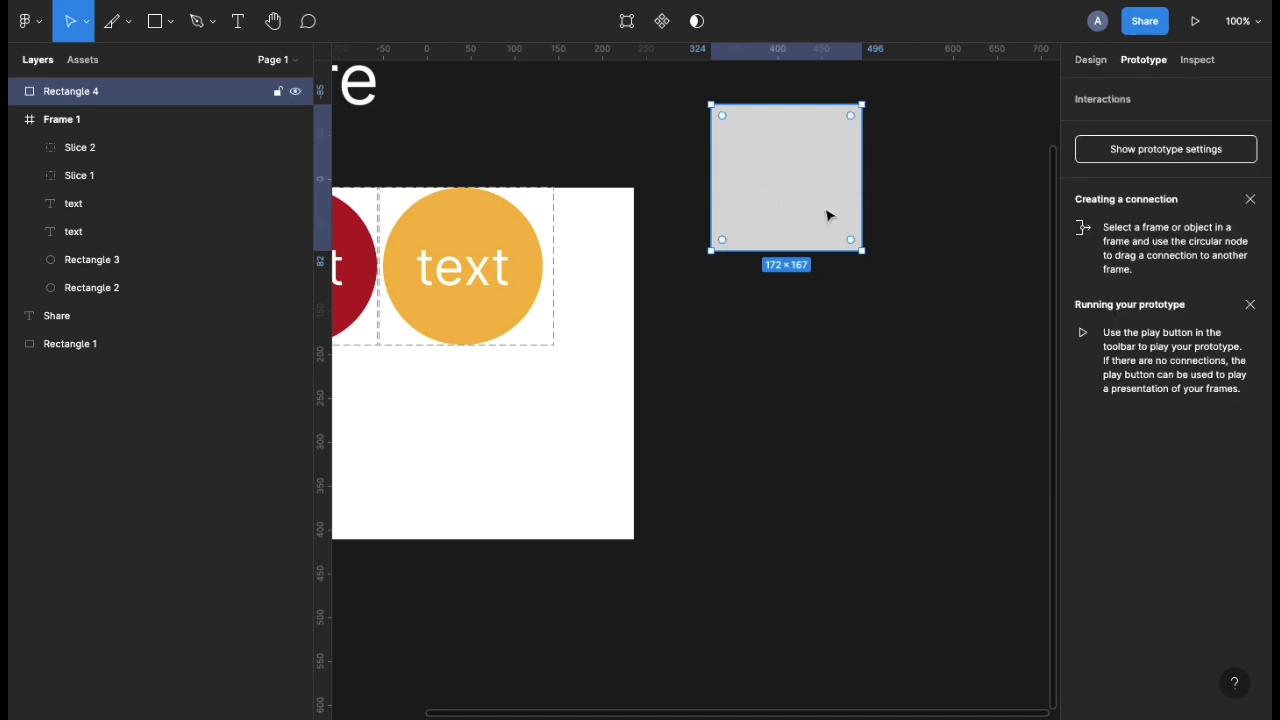
click(1197, 62)
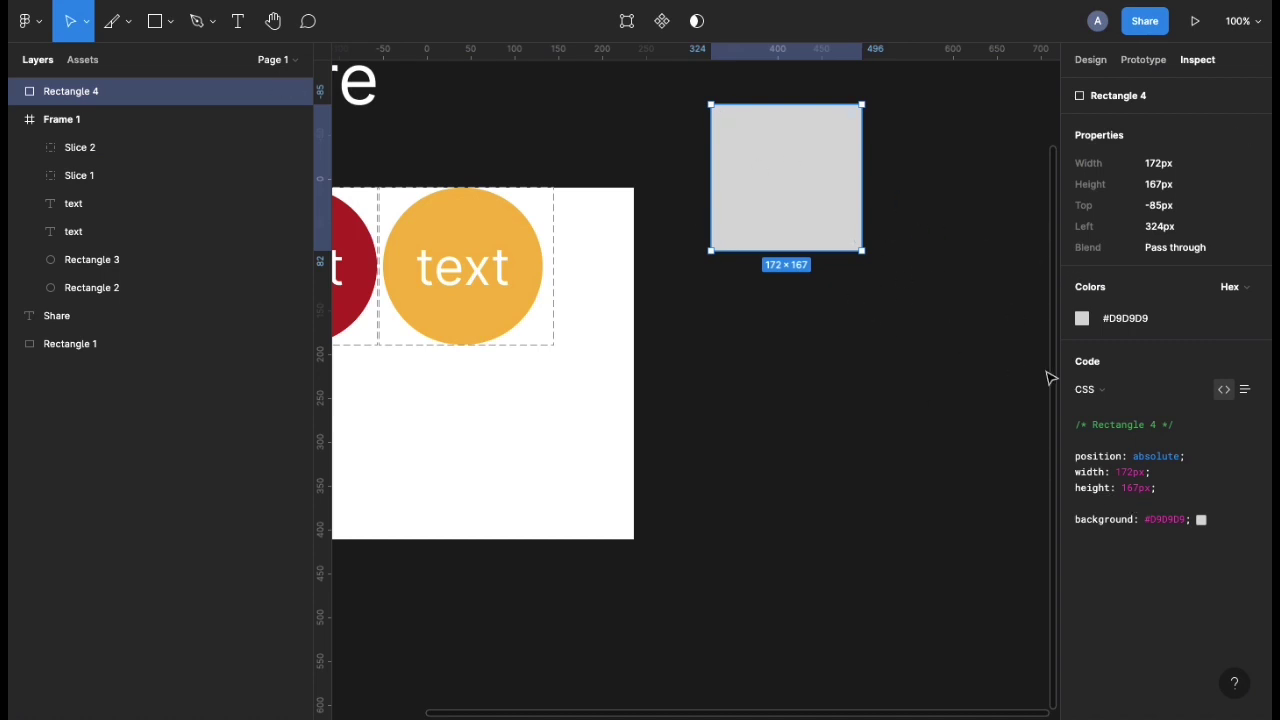
click(1088, 390)
click(1088, 406)
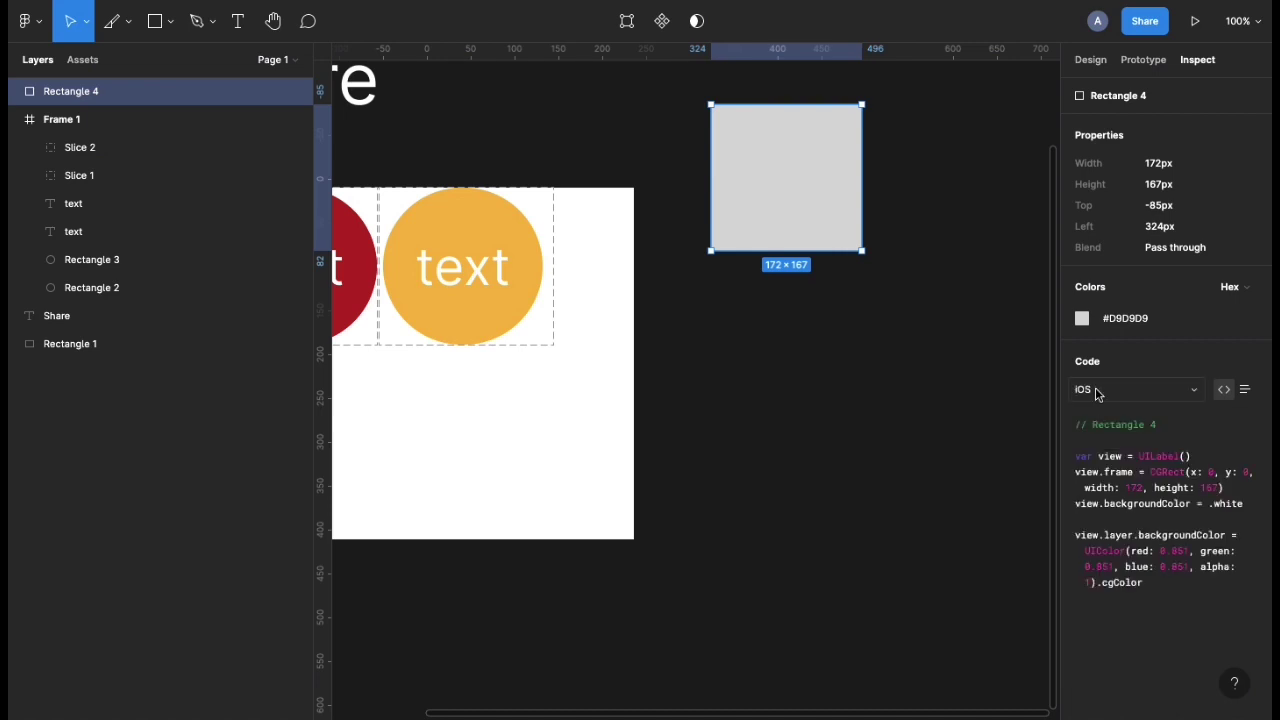
click(1097, 394)
click(1098, 409)
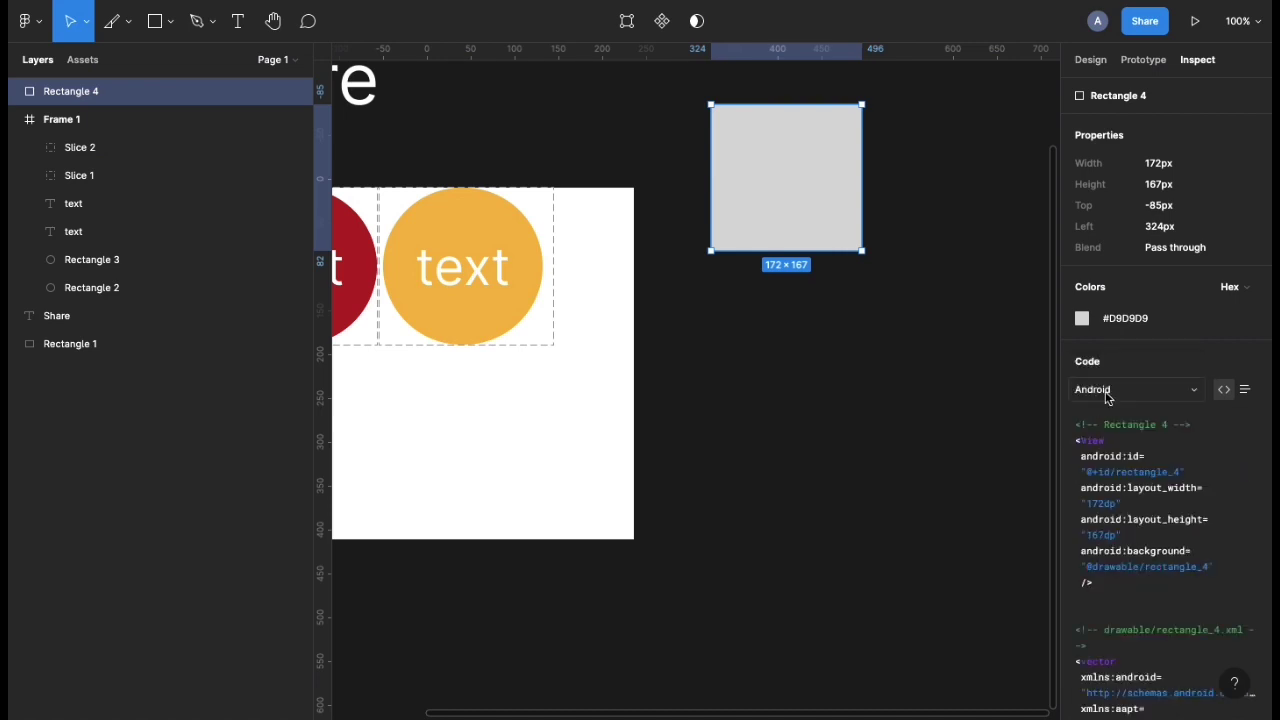
click(1106, 393)
click(1106, 346)
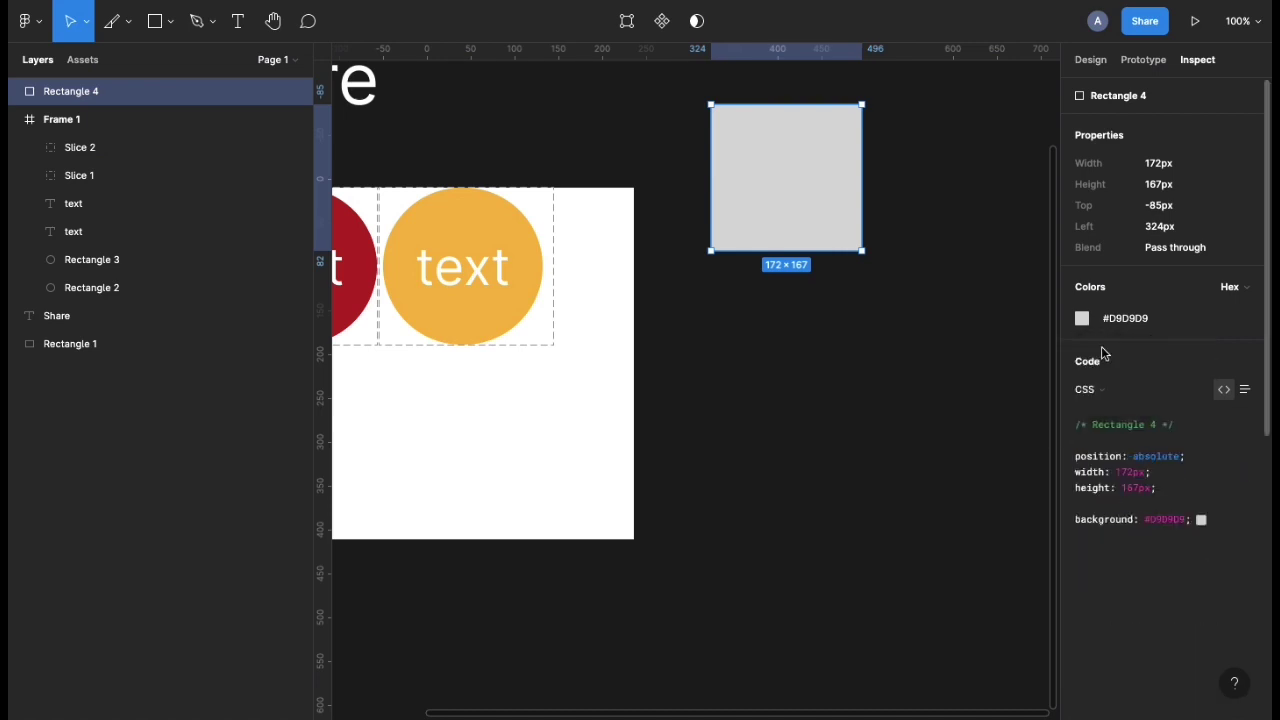
Switch the colour format from Hex to RGB and back to Hex.
click(1230, 287)
click(1217, 306)
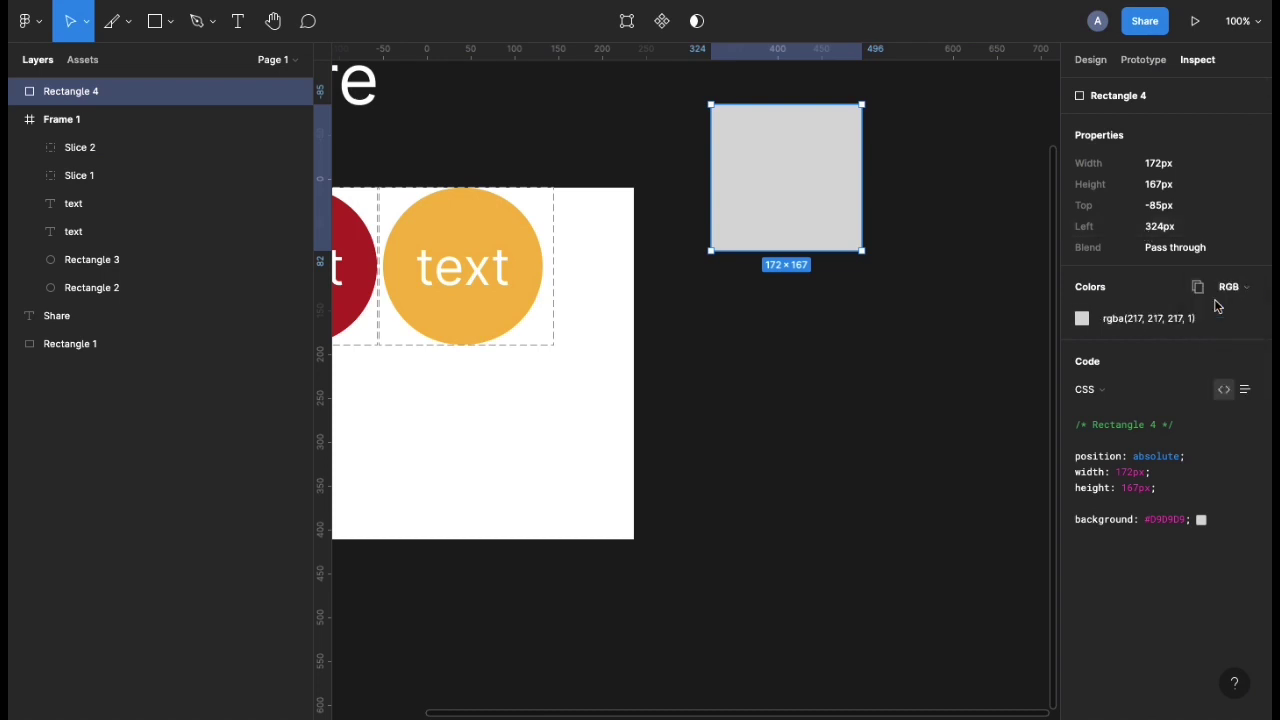
click(1236, 292)
click(1230, 266)
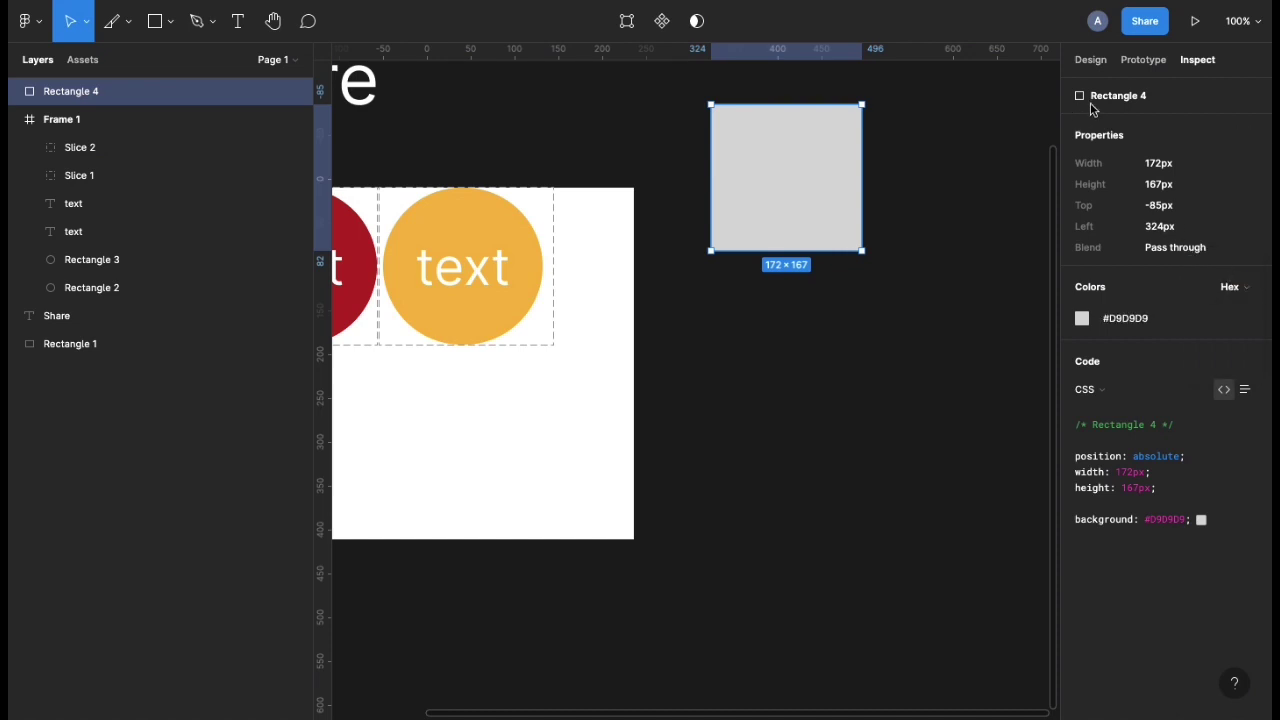
click(1158, 68)
Try rounding the corners and a Darken blend mode, then return the blend to Normal.
click(1092, 66)
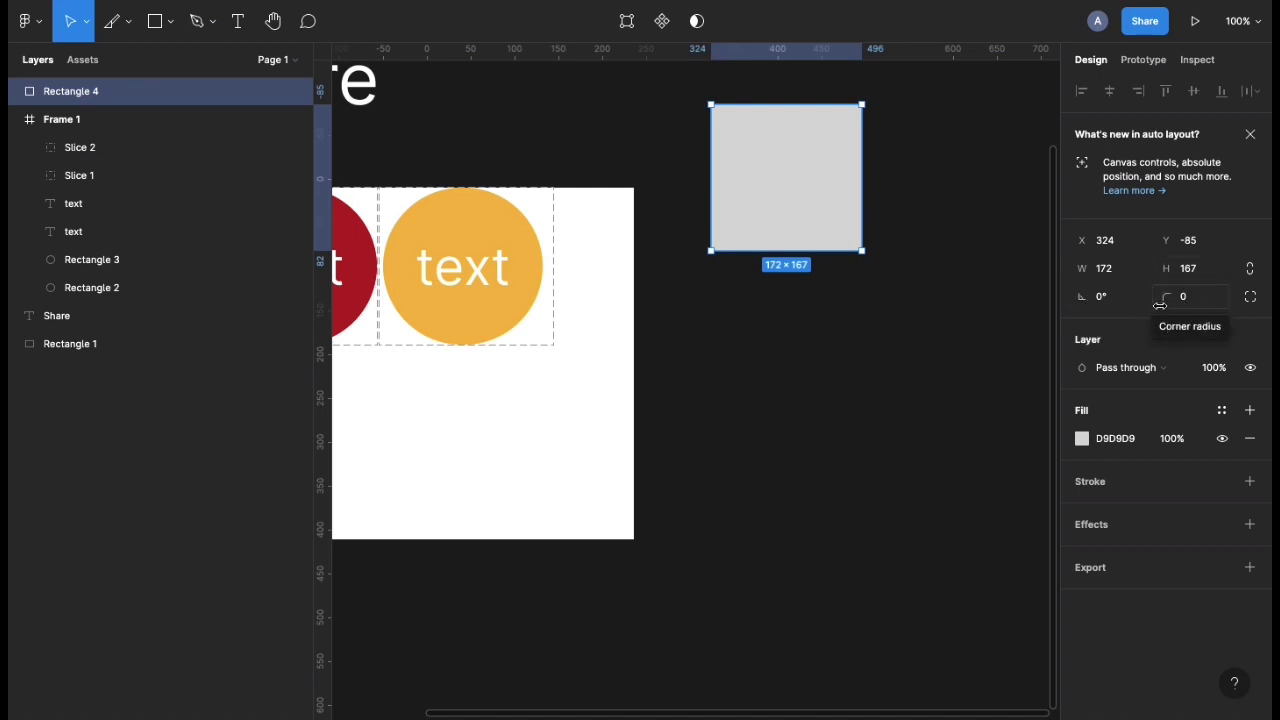
drag(1160, 305, 1060, 234)
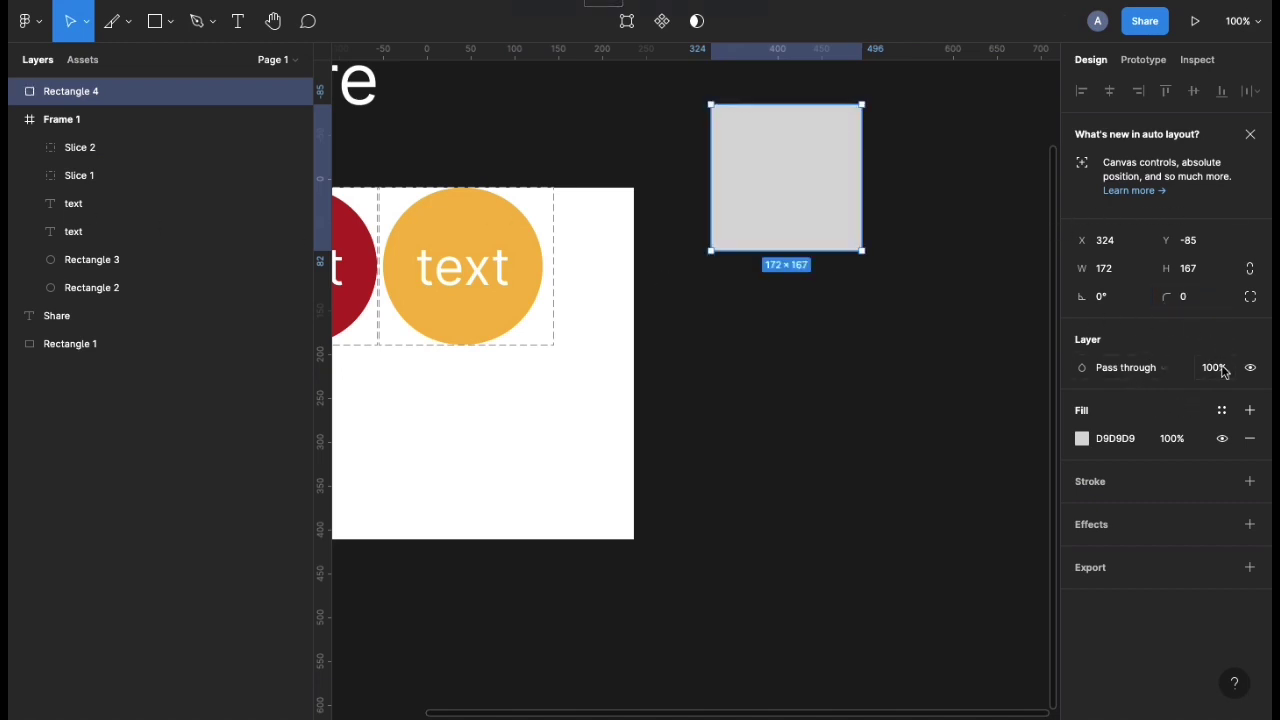
click(1118, 370)
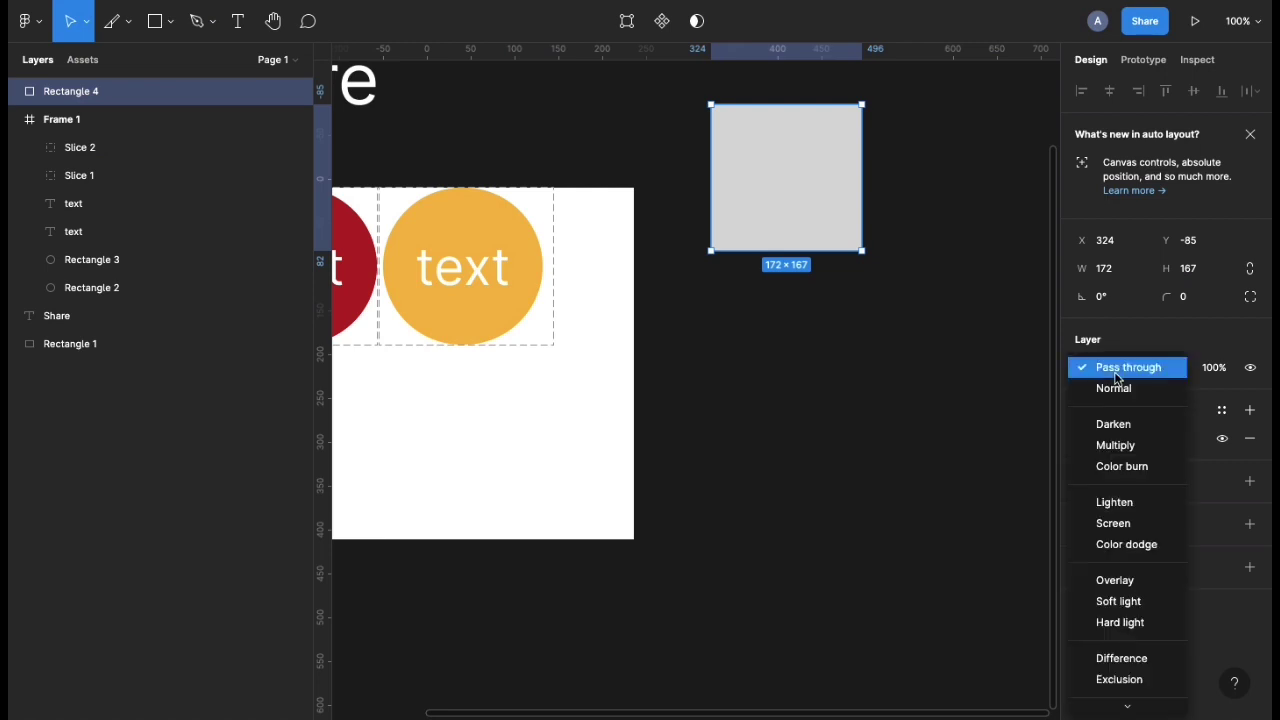
click(1115, 424)
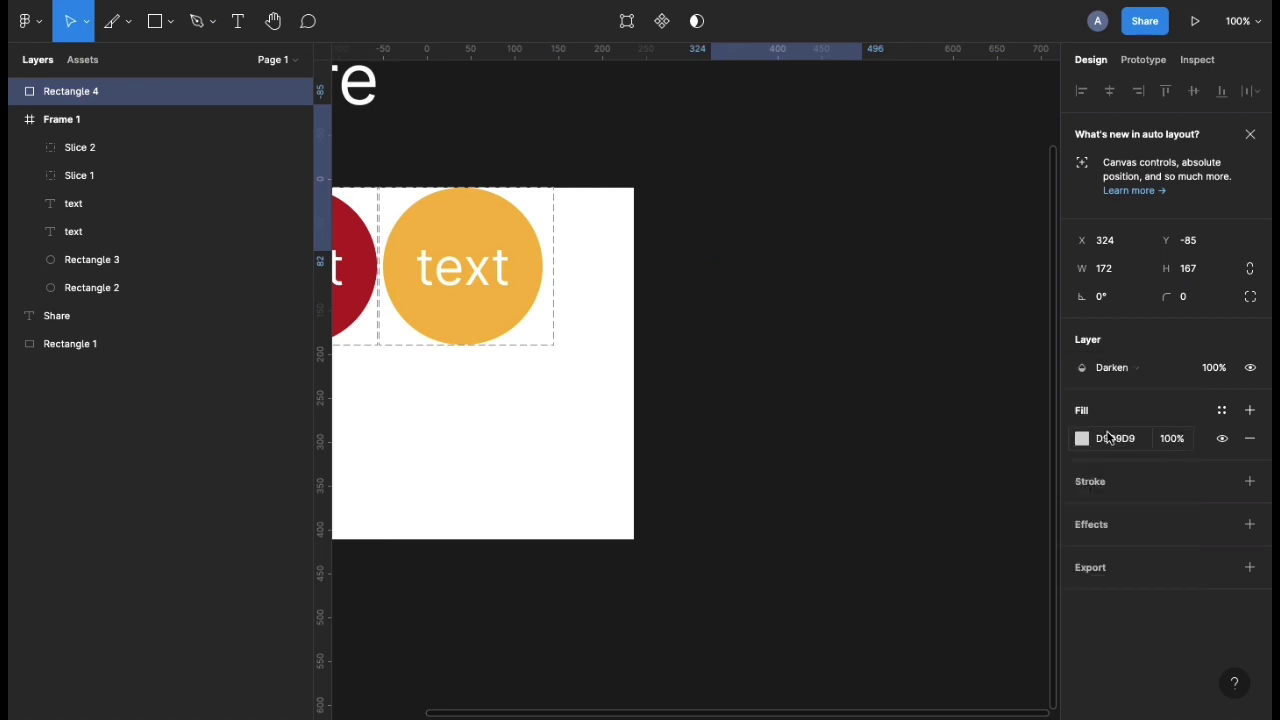
click(1126, 368)
click(1119, 331)
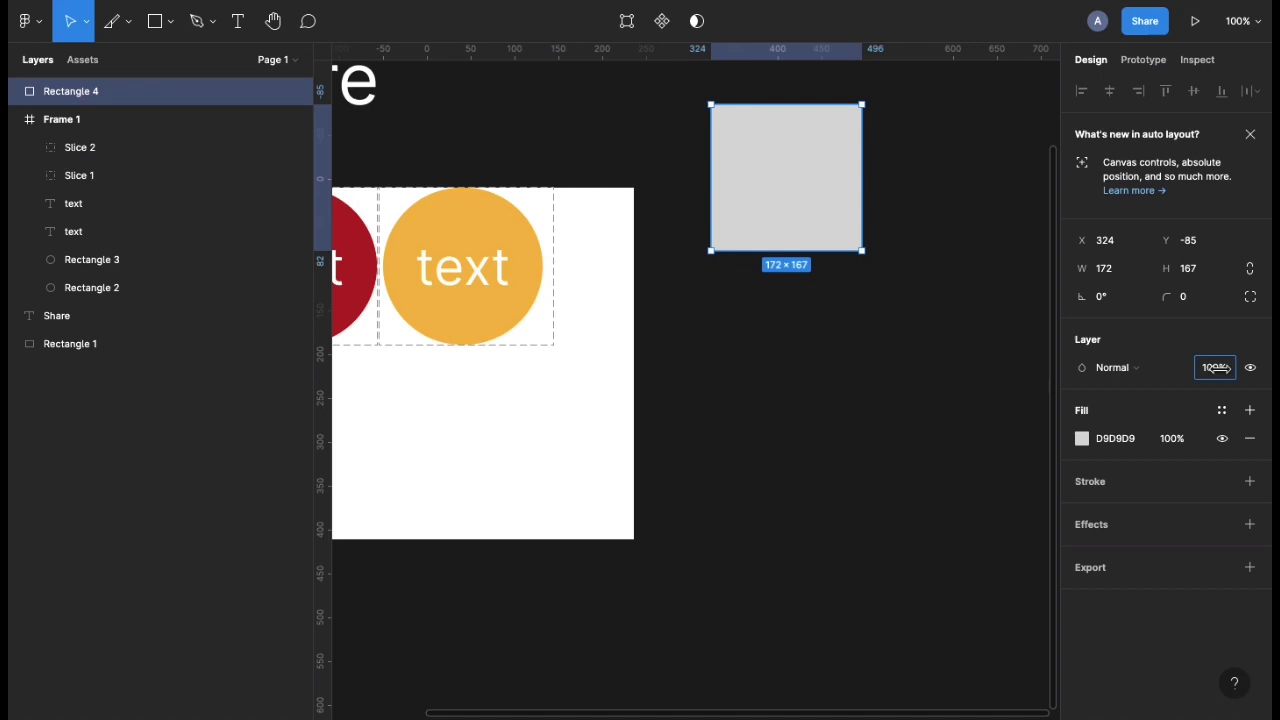
Test lowering the opacity, then hide and re-show Rectangle 4 from the panel and Layers.
drag(1194, 368, 97, 399)
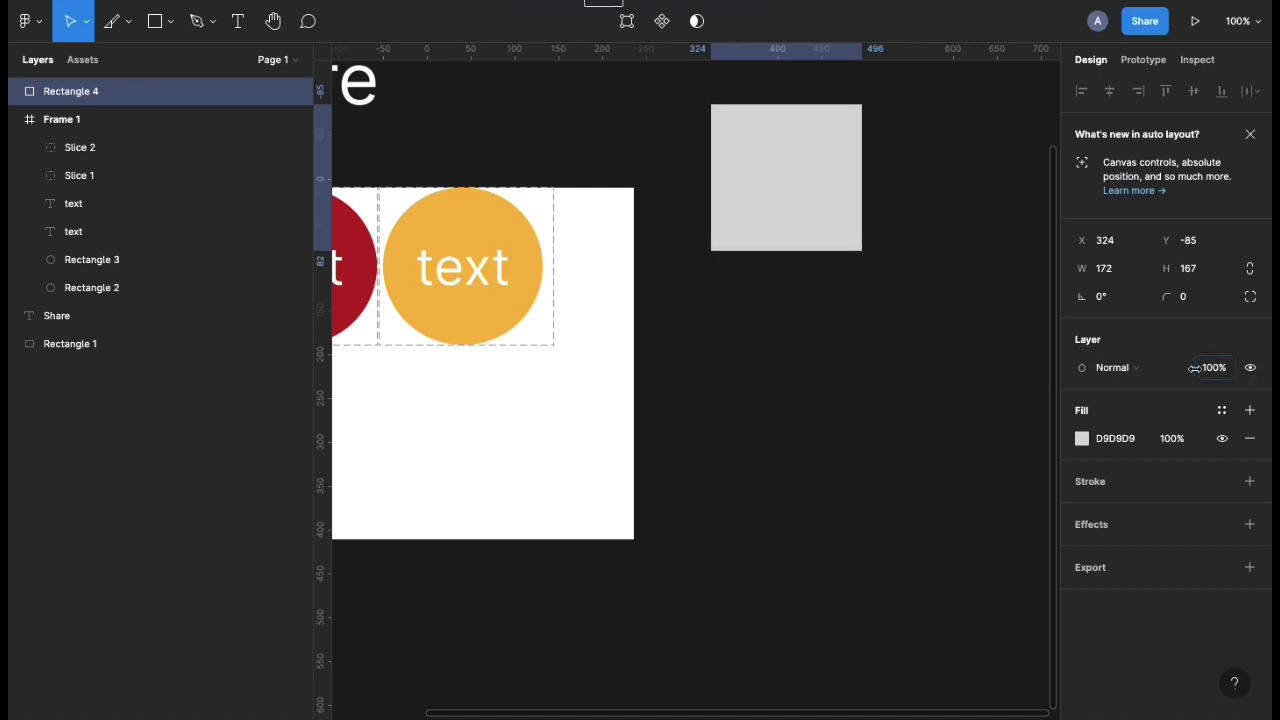
click(1248, 370)
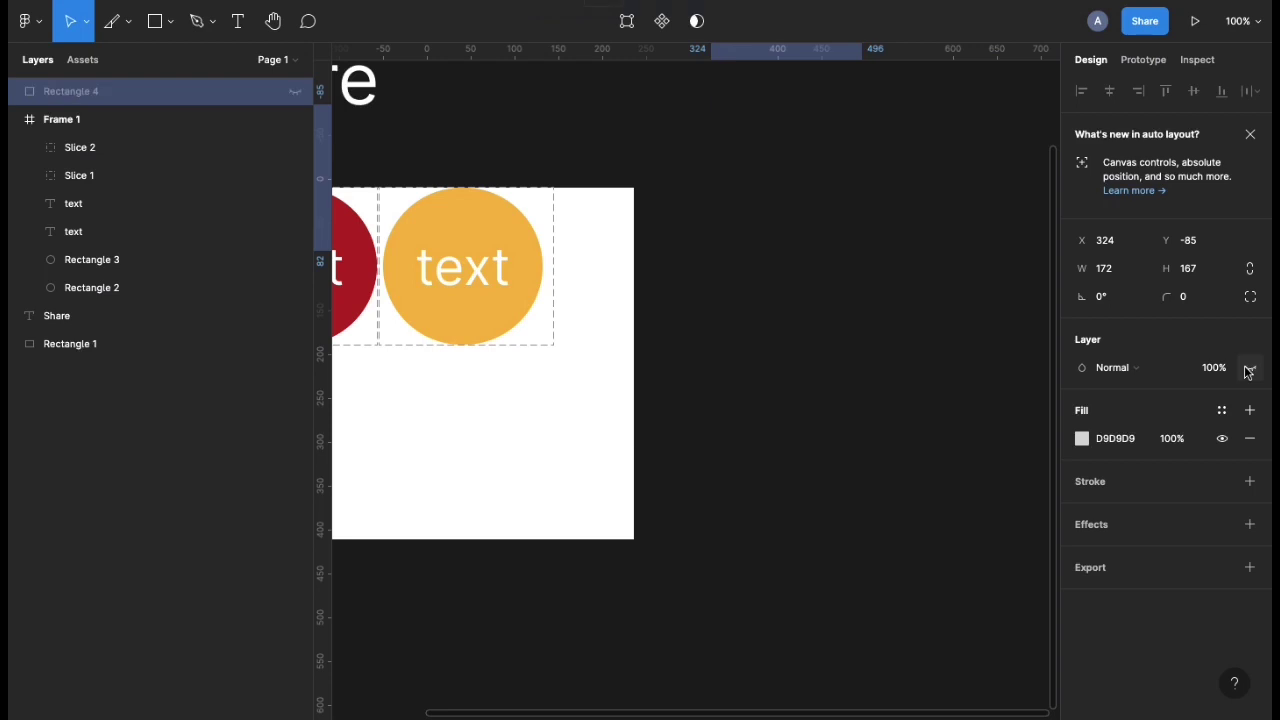
click(1248, 370)
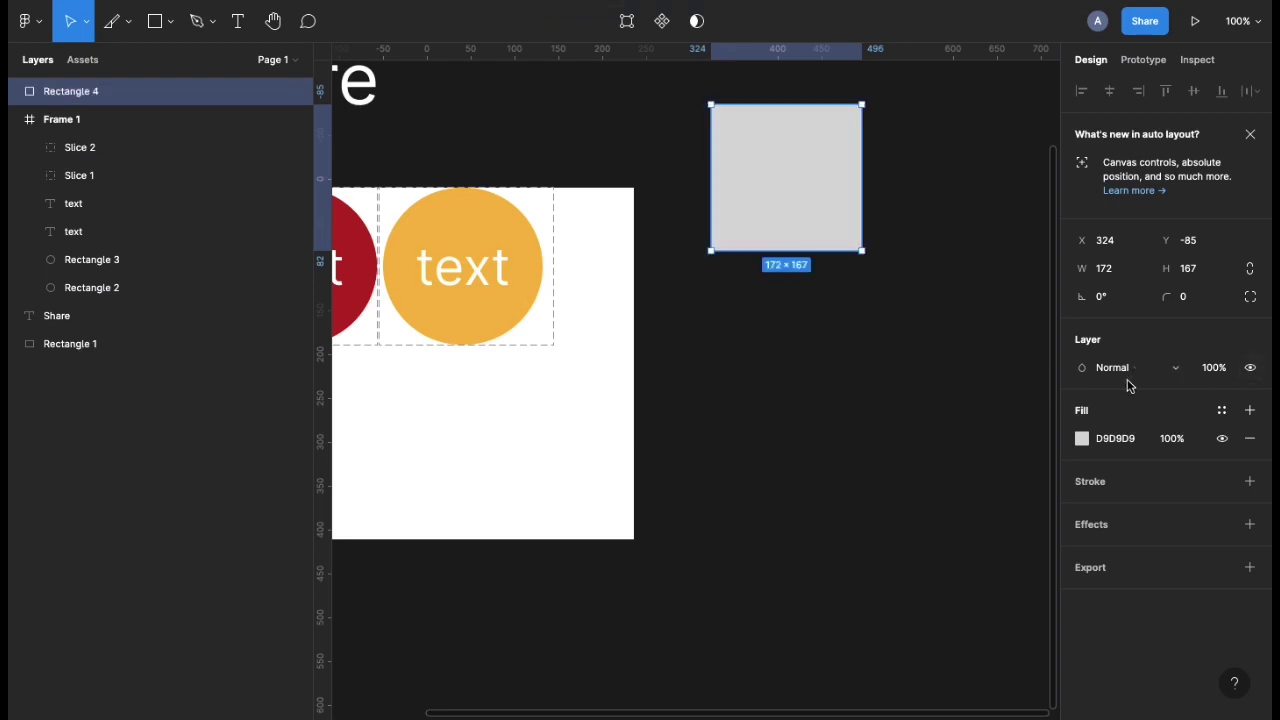
click(296, 92)
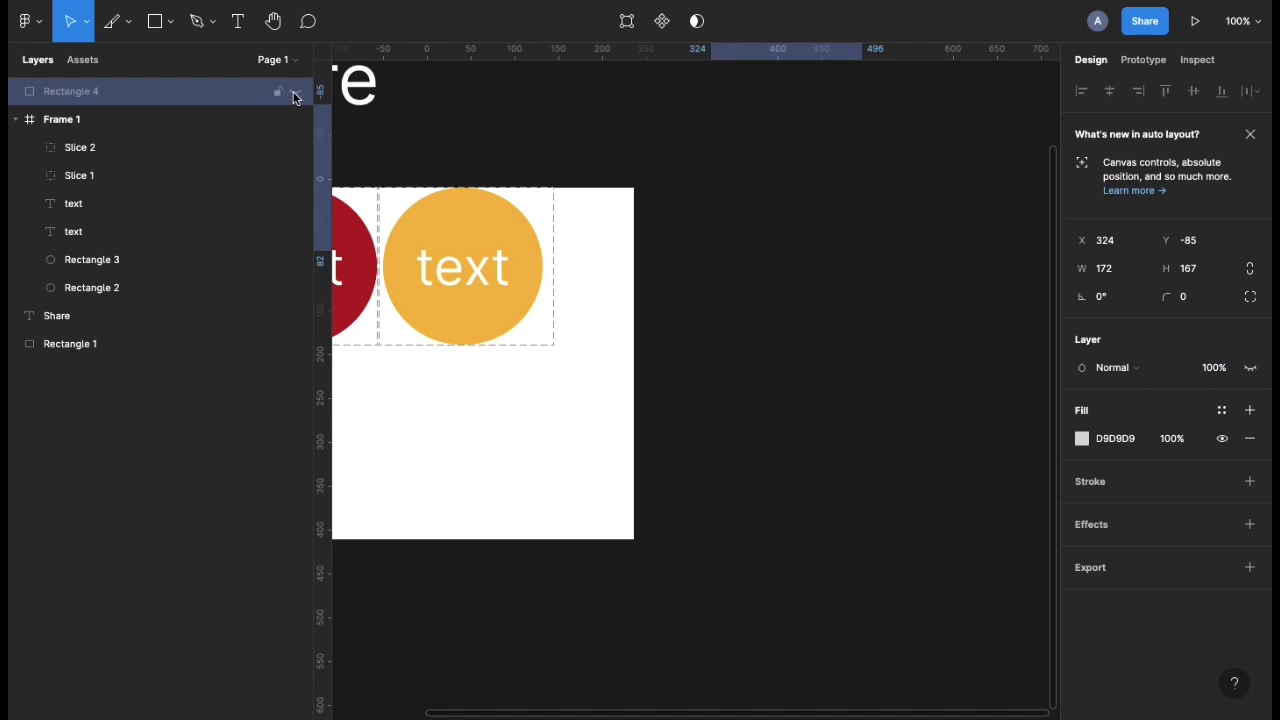
click(296, 92)
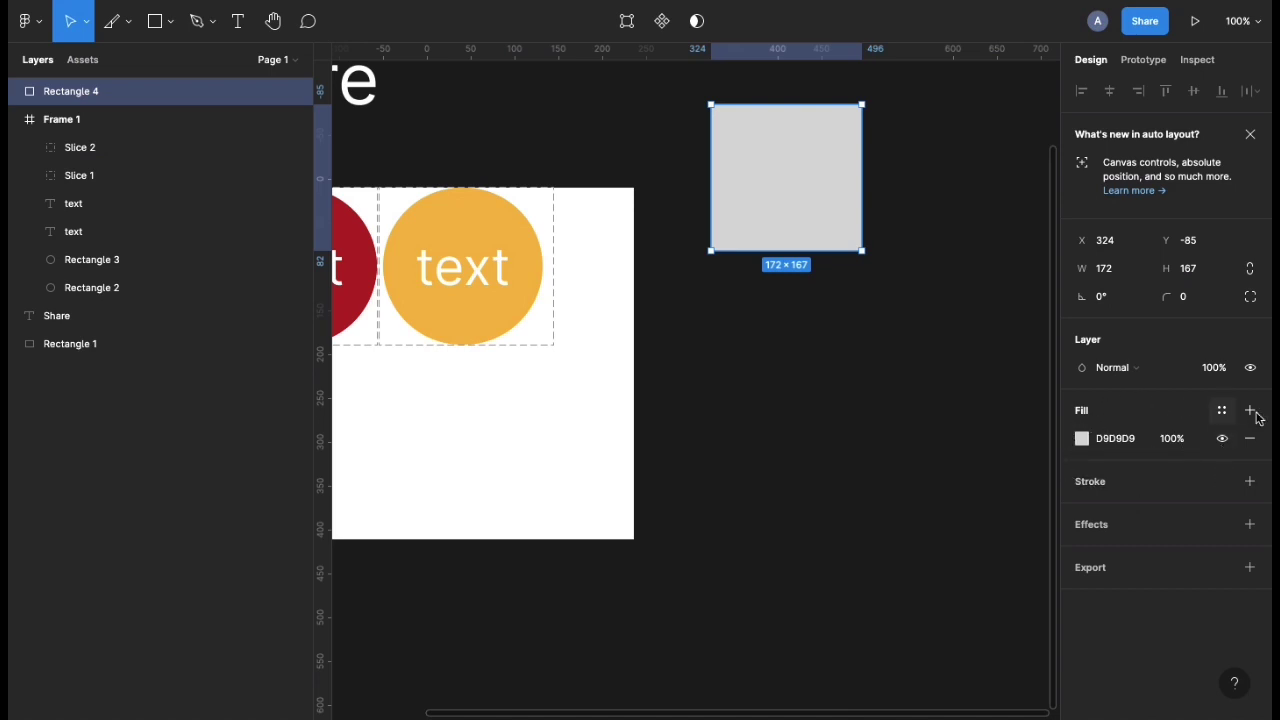
Change the rectangle's fill colour toward pink and make it a linear gradient.
click(1081, 440)
drag(918, 322, 1004, 315)
click(902, 263)
click(900, 283)
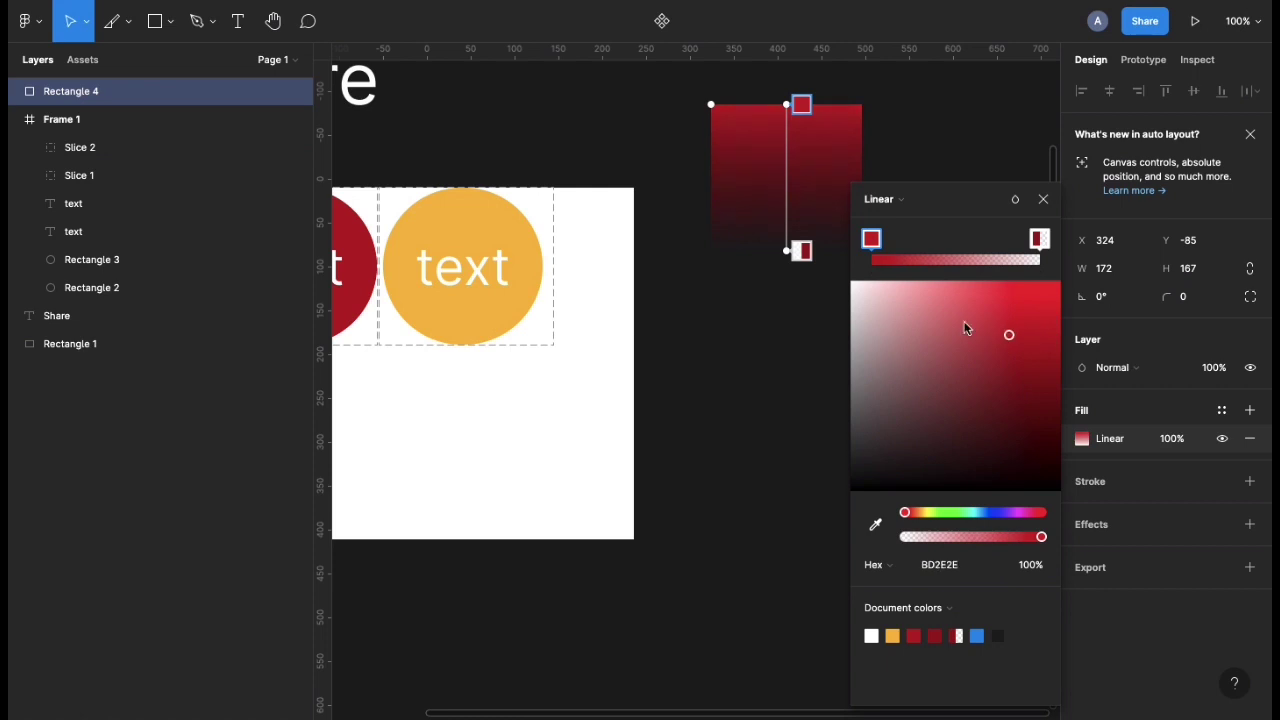
click(936, 300)
Cycle the fill type through radial, angular, diamond and image fills.
click(887, 199)
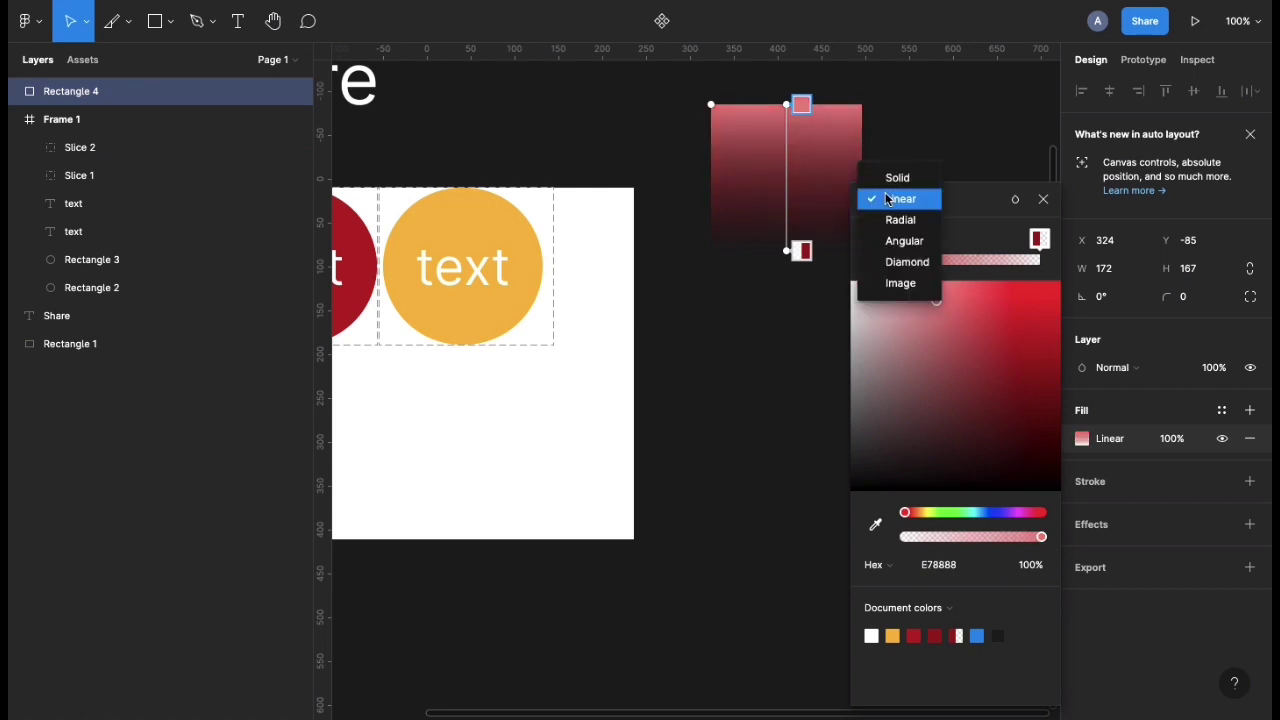
click(890, 222)
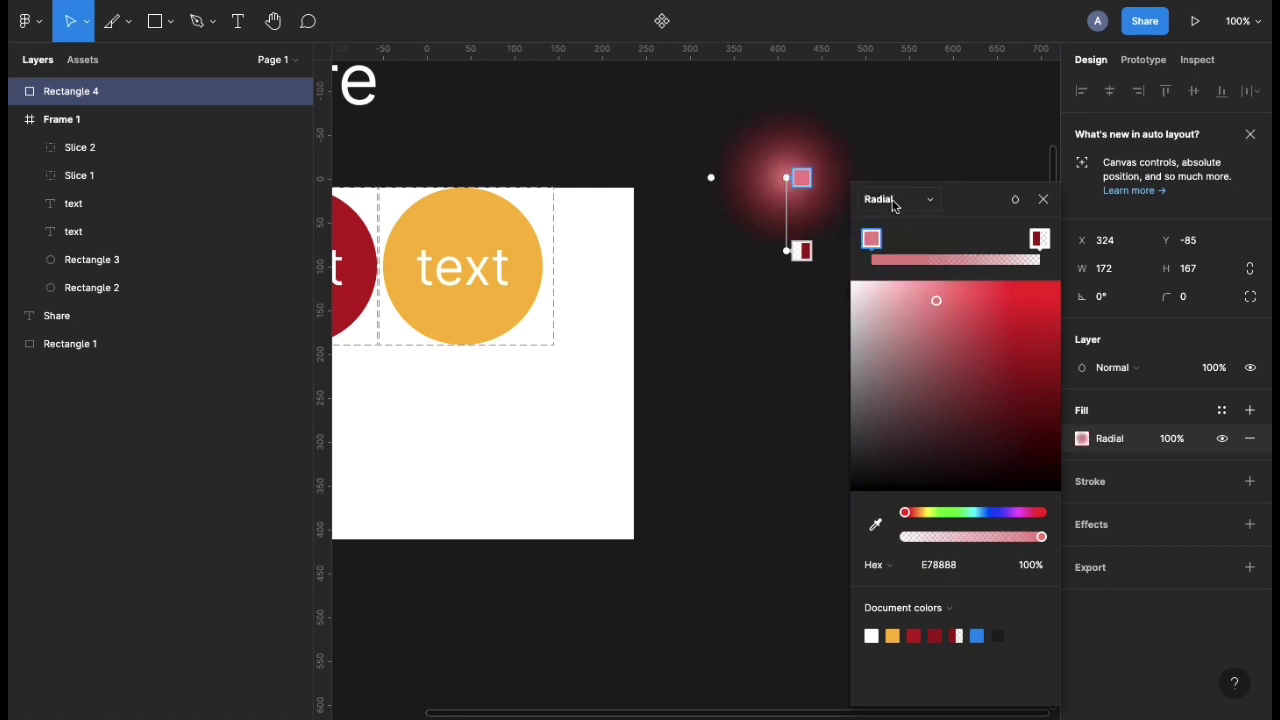
click(895, 206)
click(892, 219)
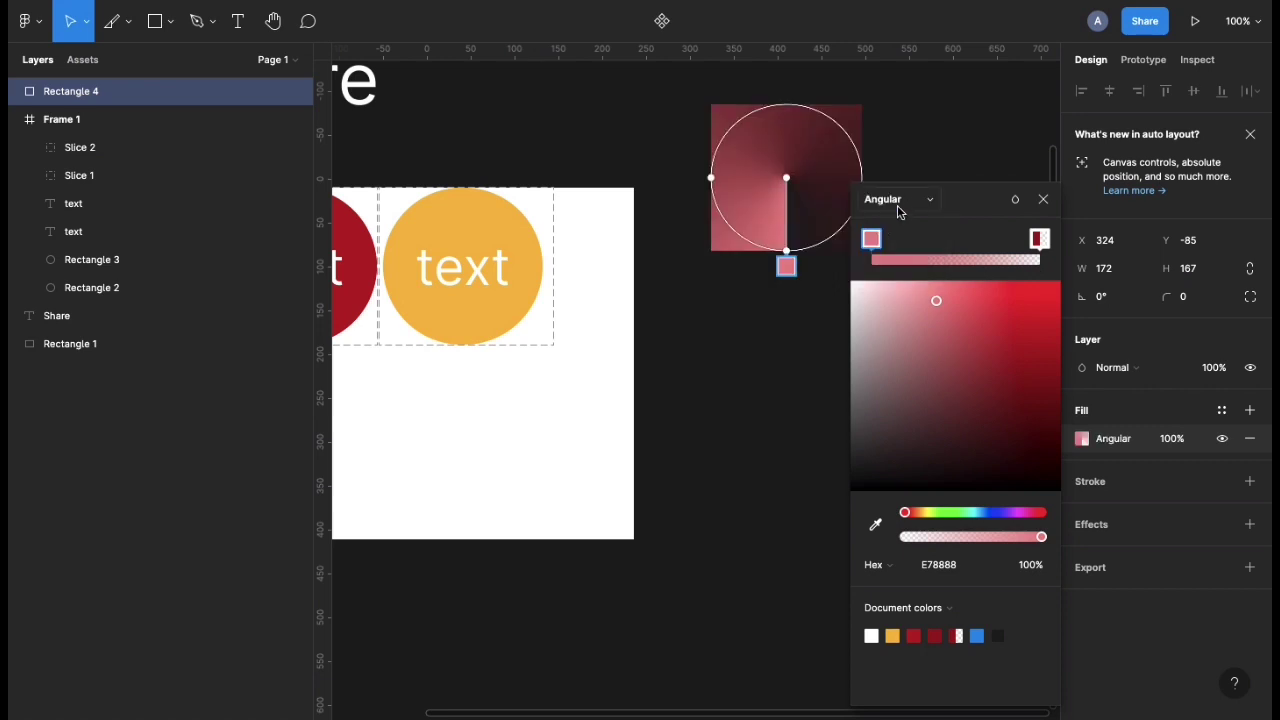
click(897, 205)
click(897, 218)
click(898, 205)
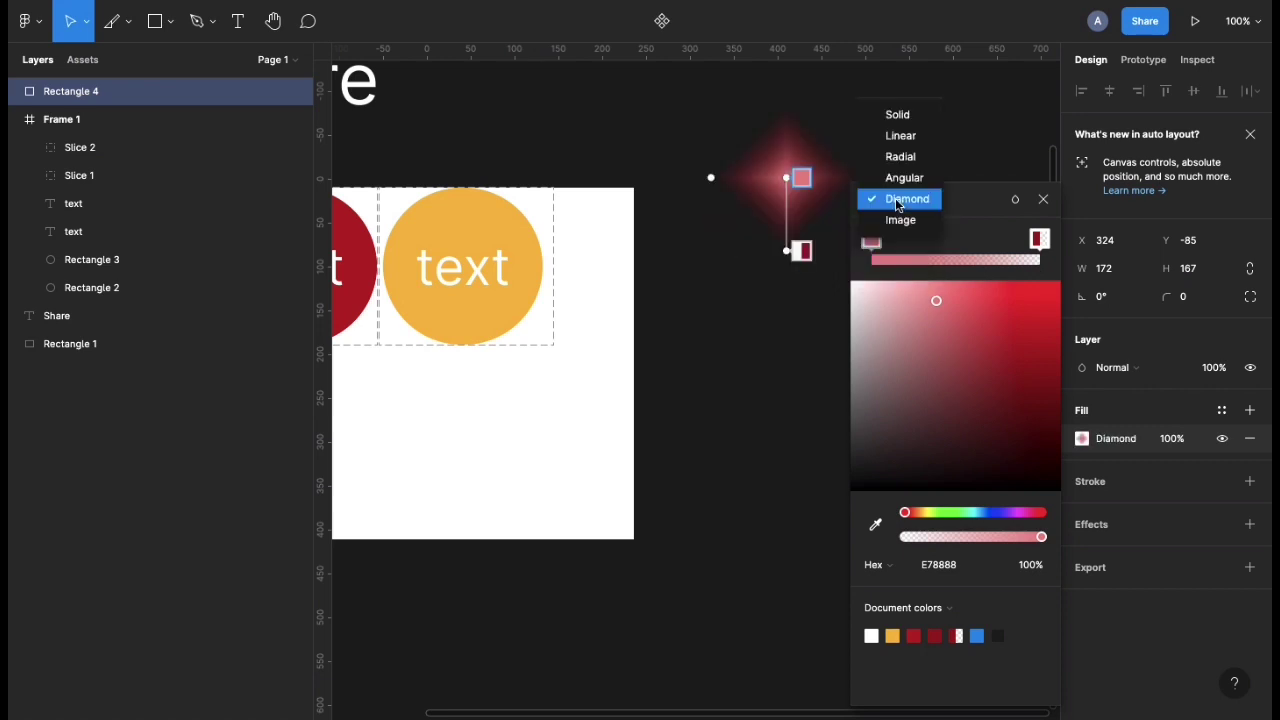
click(899, 220)
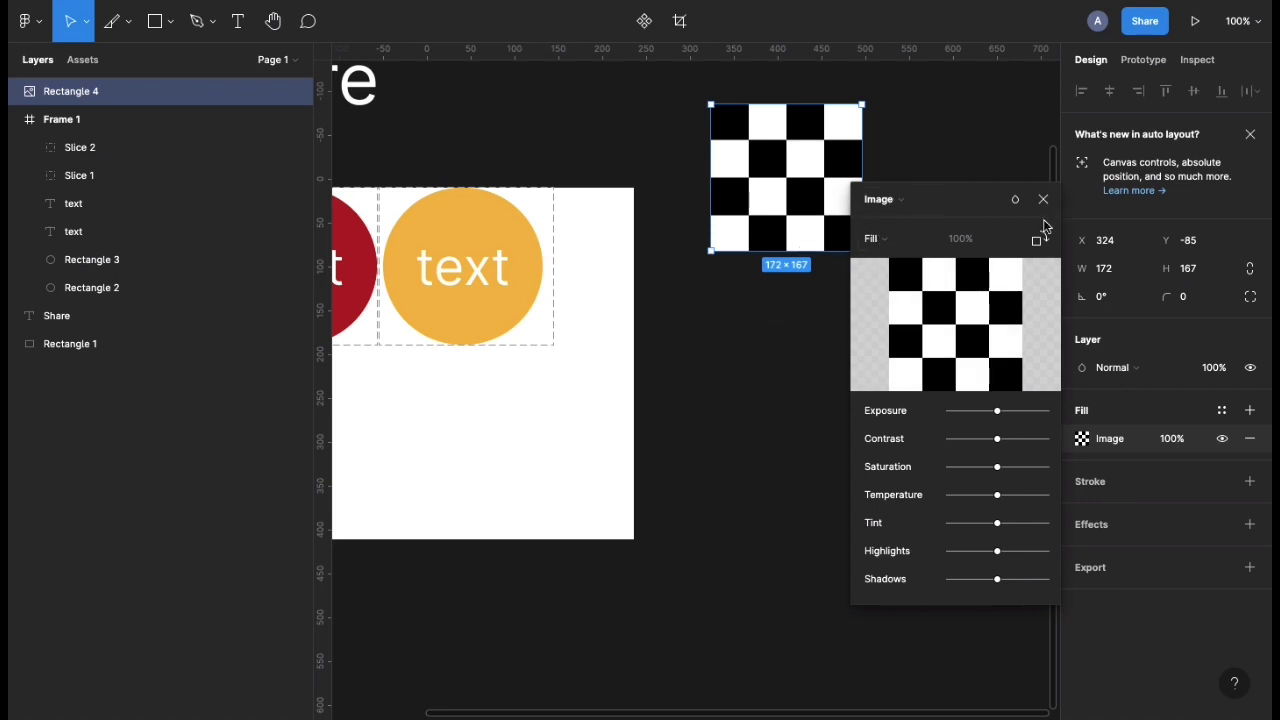
Check the image fill's blend modes, keep Normal, and return to solid pink E78888.
click(1015, 199)
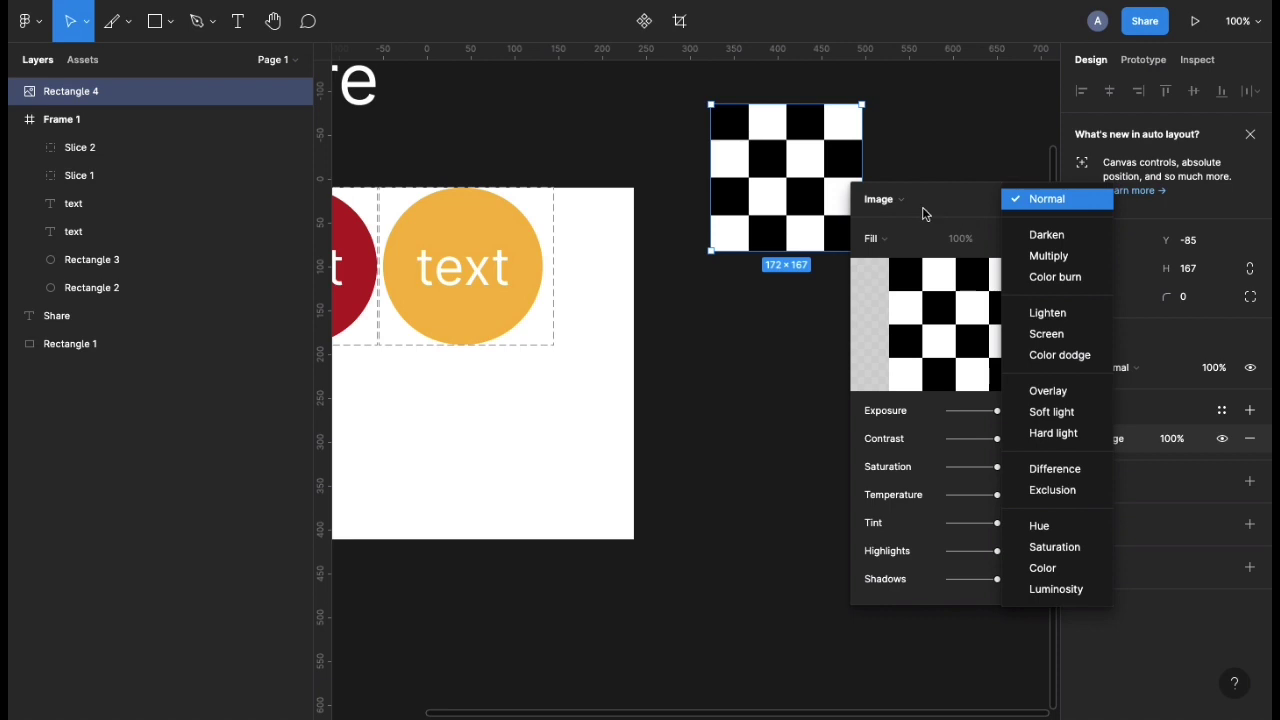
click(925, 214)
click(1019, 203)
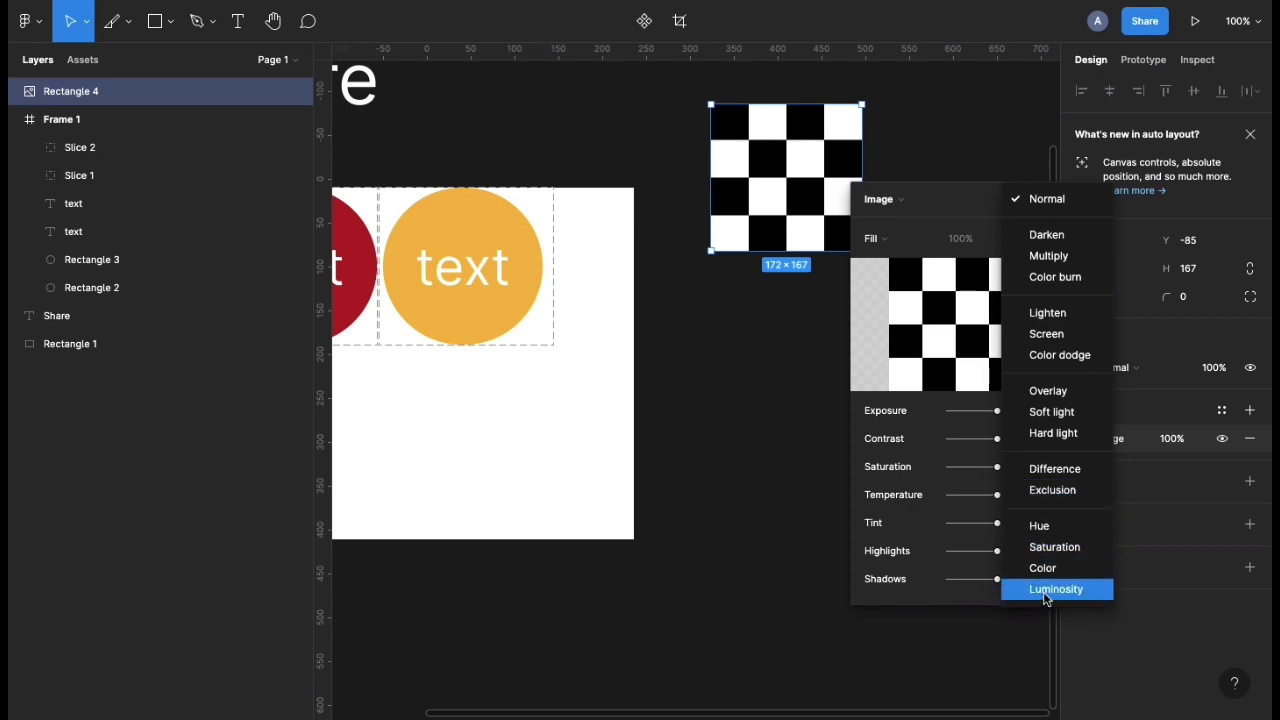
click(852, 241)
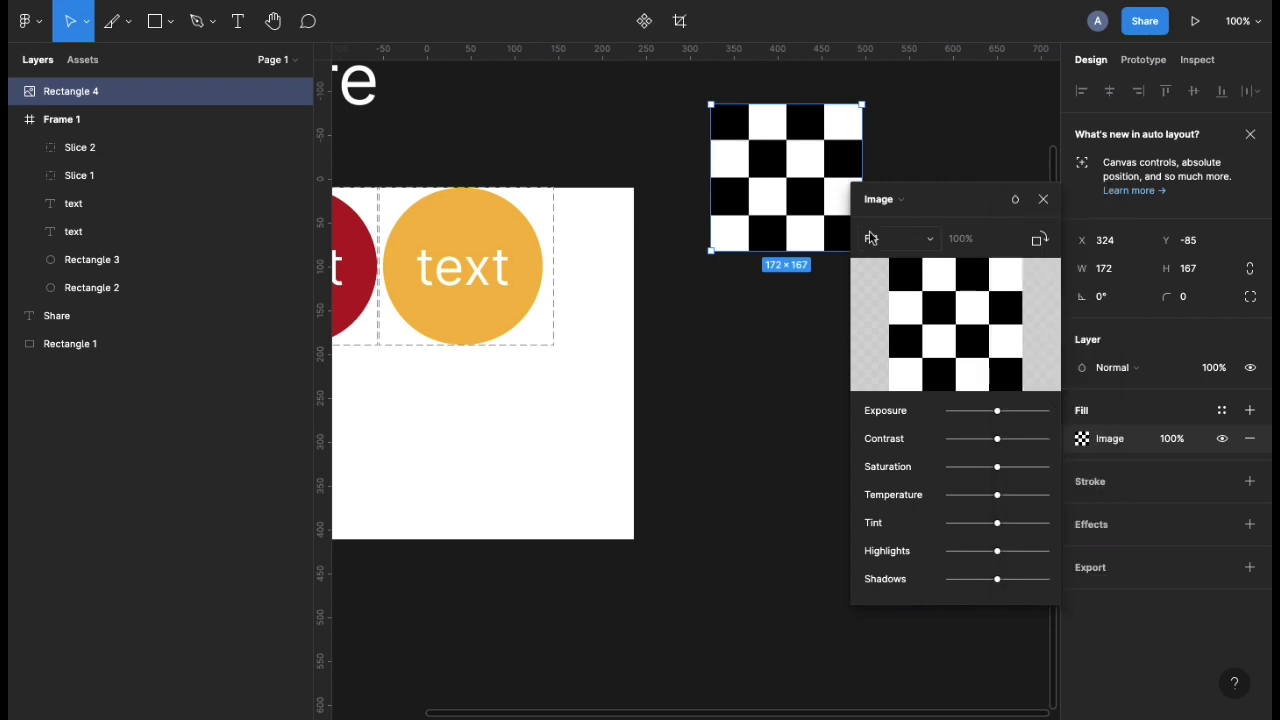
click(885, 199)
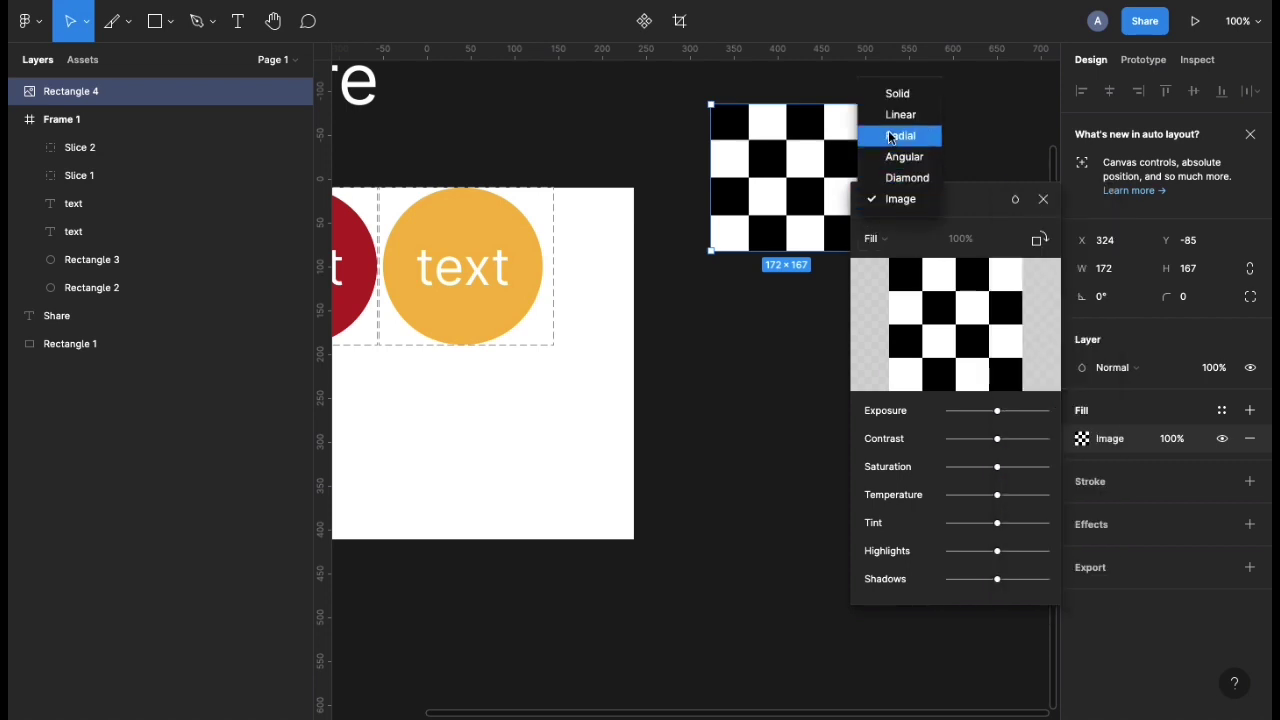
click(897, 93)
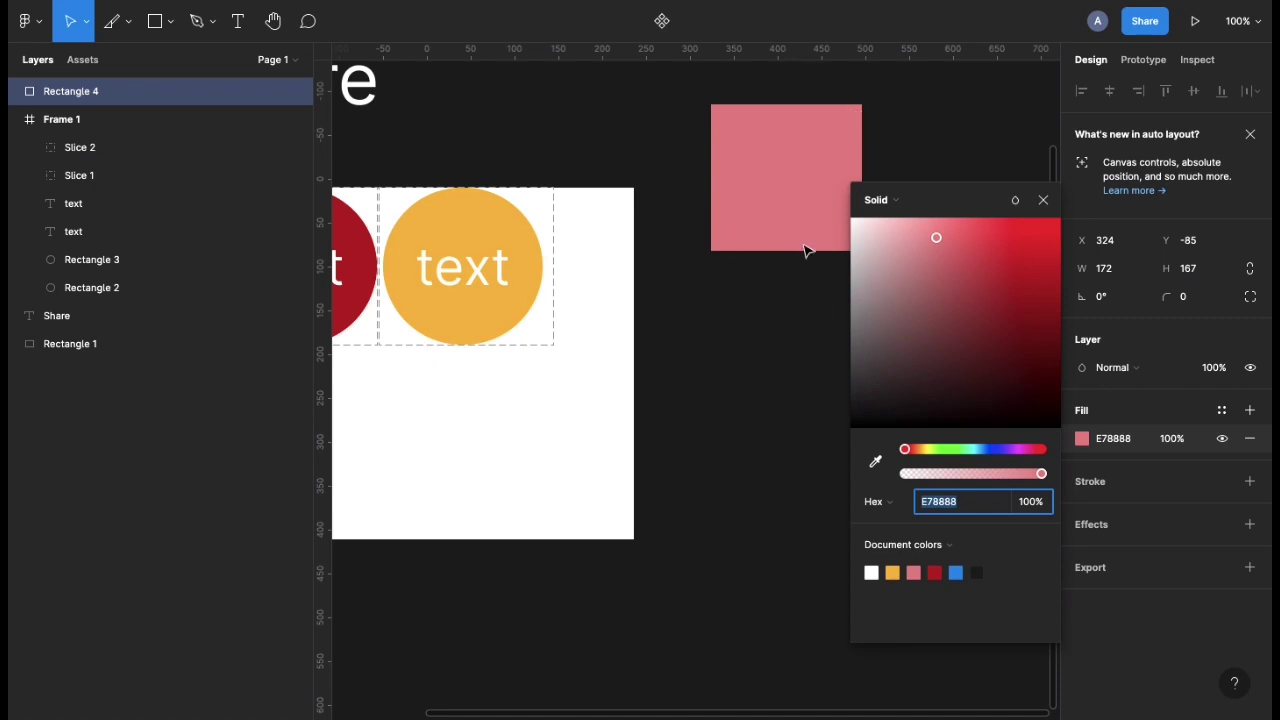
Add a black 000000 stroke to the rectangle and thicken it.
click(1044, 200)
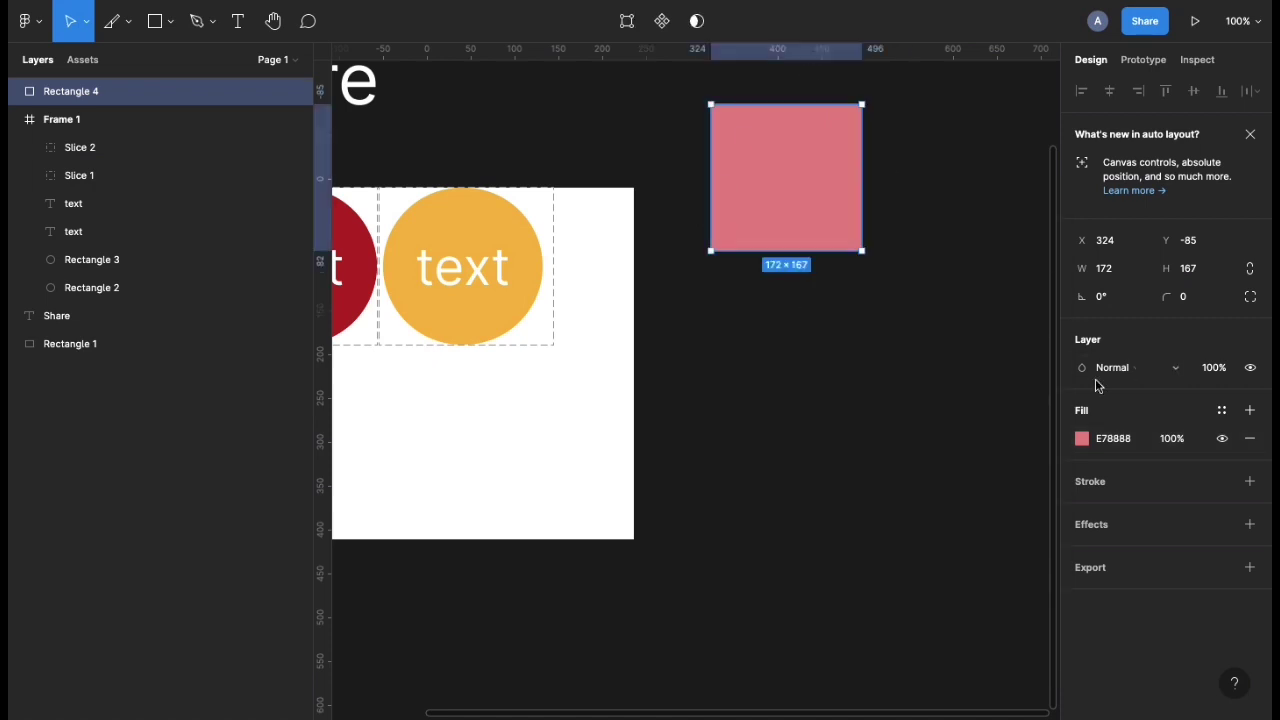
click(1250, 481)
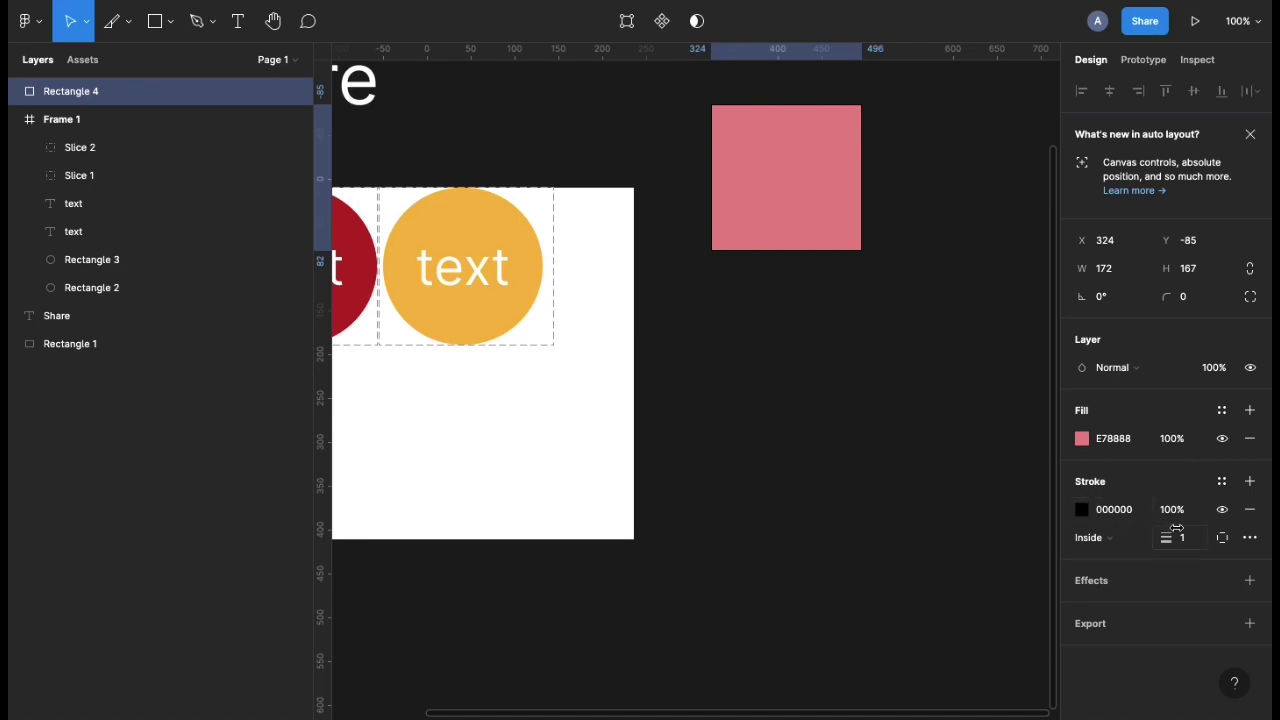
click(1221, 488)
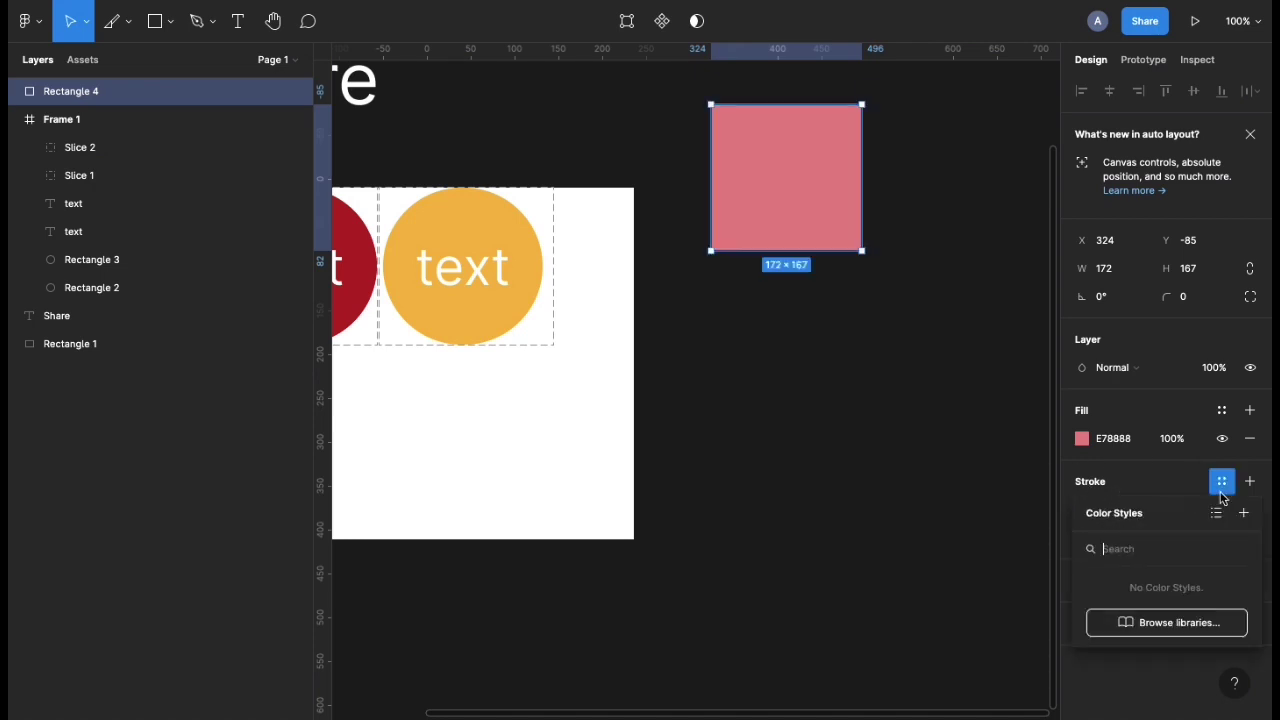
click(1219, 490)
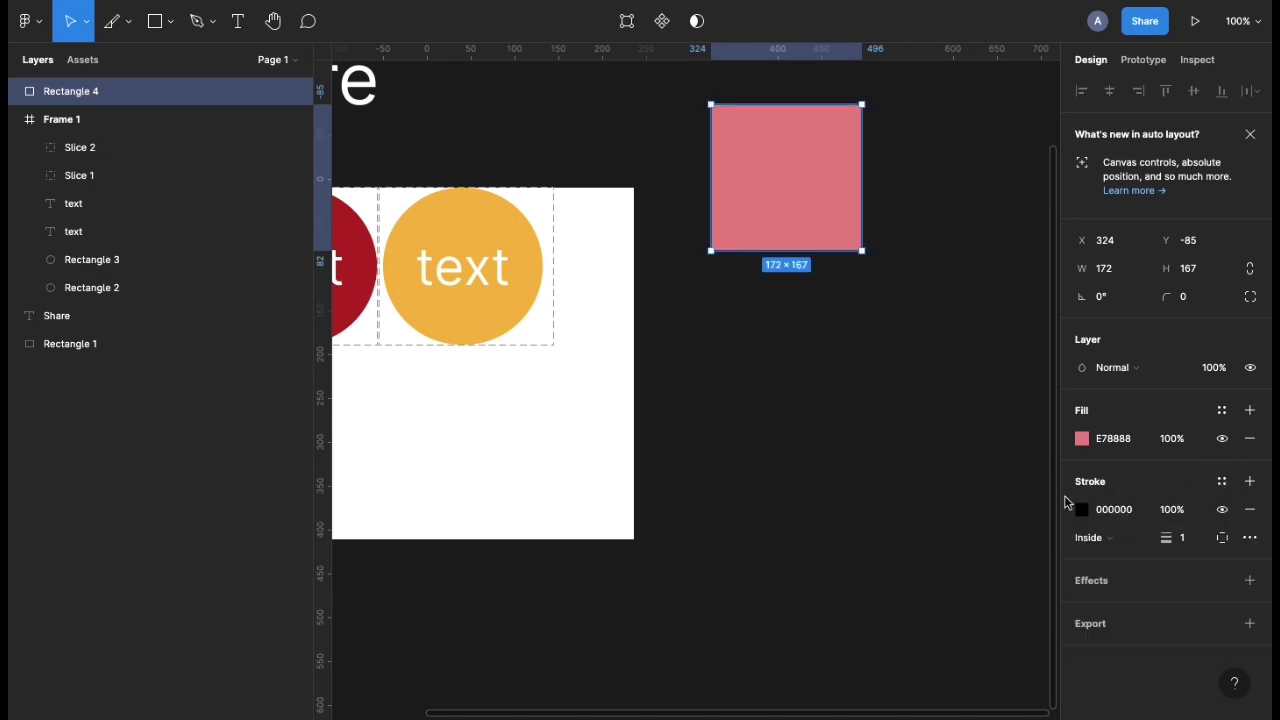
mouse_move(1168, 538)
mouse_down()
mouse_move(1207, 541)
mouse_move(1129, 543)
mouse_up()
Set the stroke position to Center after trying Outside.
click(1142, 540)
click(1122, 561)
click(1098, 545)
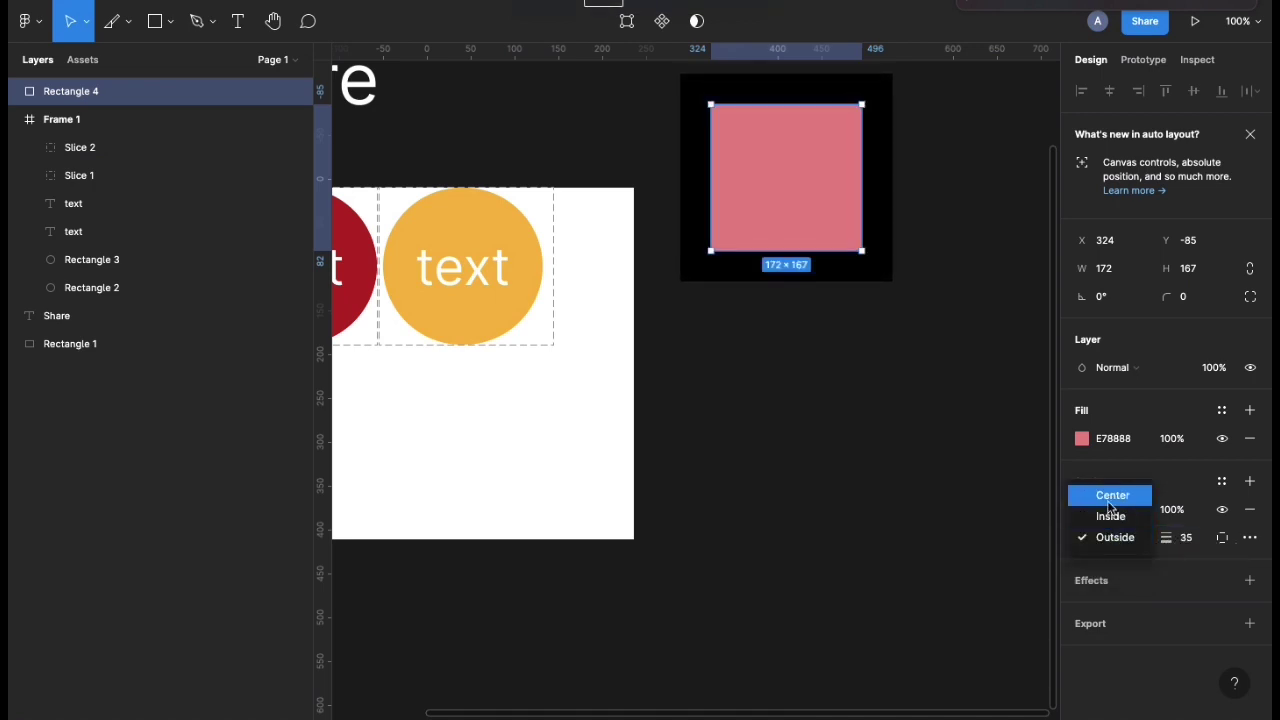
click(1112, 495)
mouse_move(1168, 537)
mouse_down()
mouse_move(1094, 534)
mouse_move(1180, 540)
mouse_move(103, 573)
mouse_move(1150, 540)
mouse_move(1031, 546)
mouse_up()
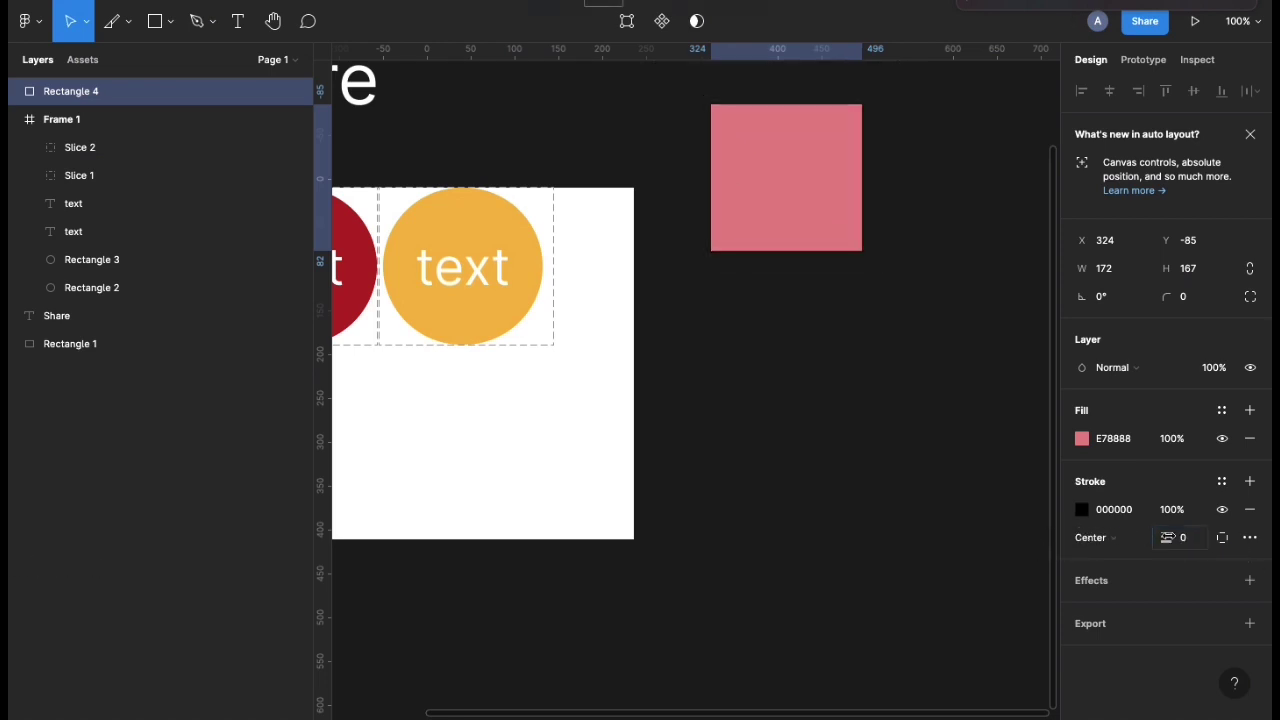
Set stroke weight 41 on the right side only, after trying top, bottom and left.
click(1222, 537)
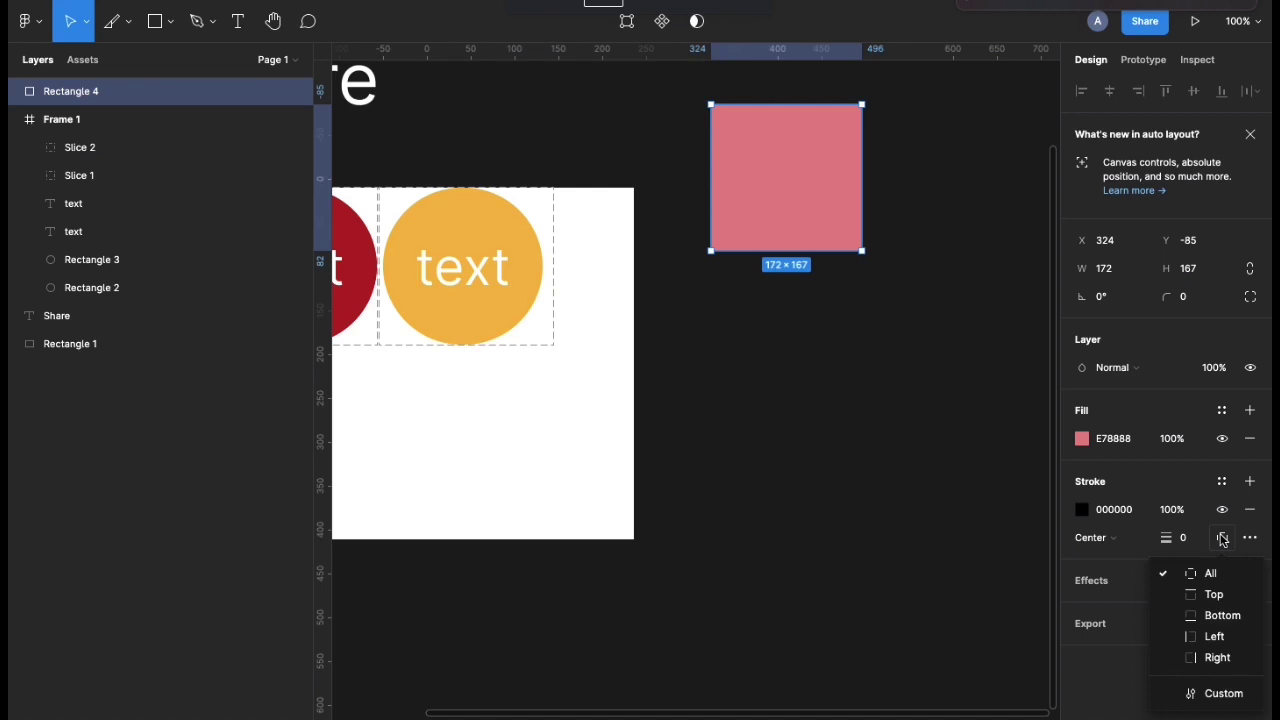
click(1183, 593)
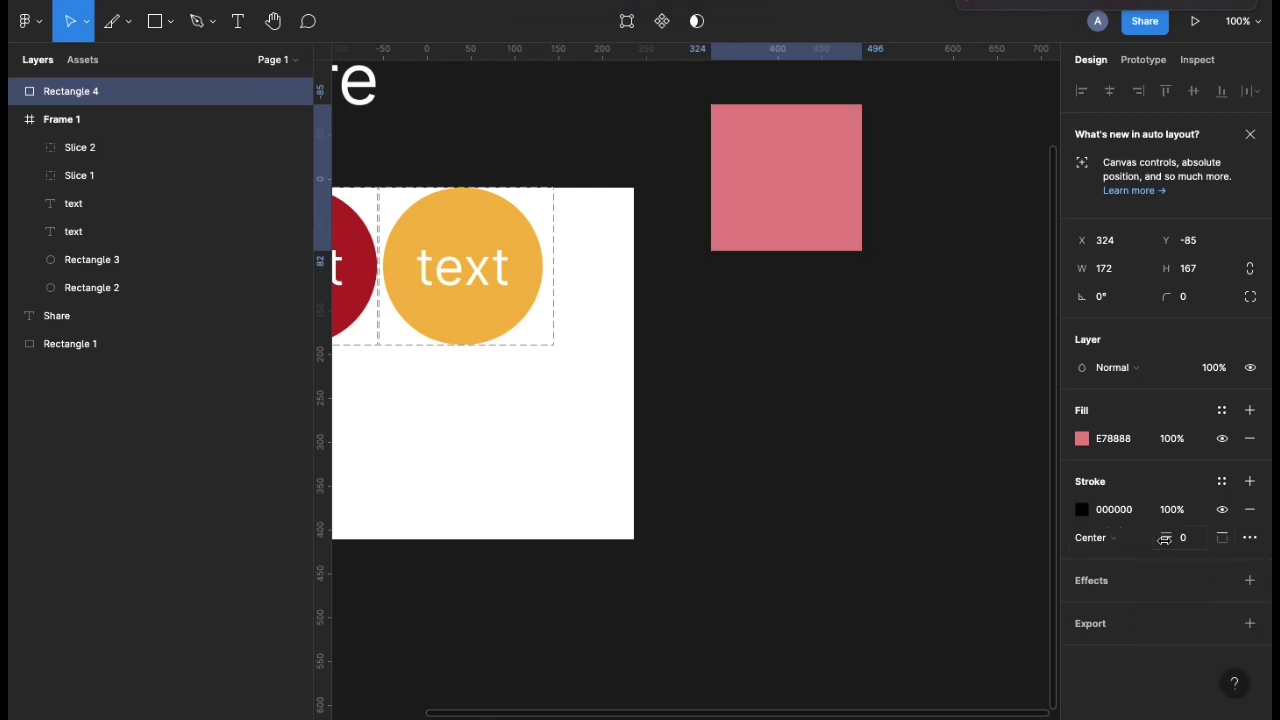
drag(1164, 540, 1172, 537)
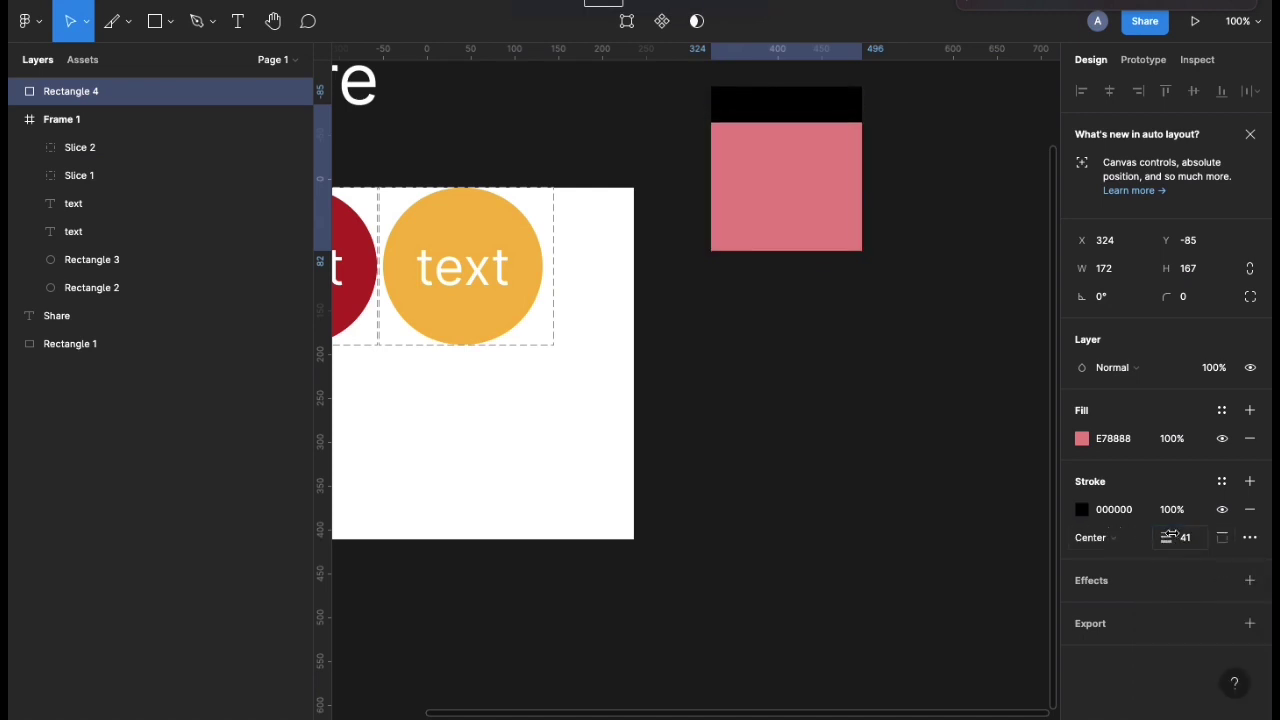
click(1220, 538)
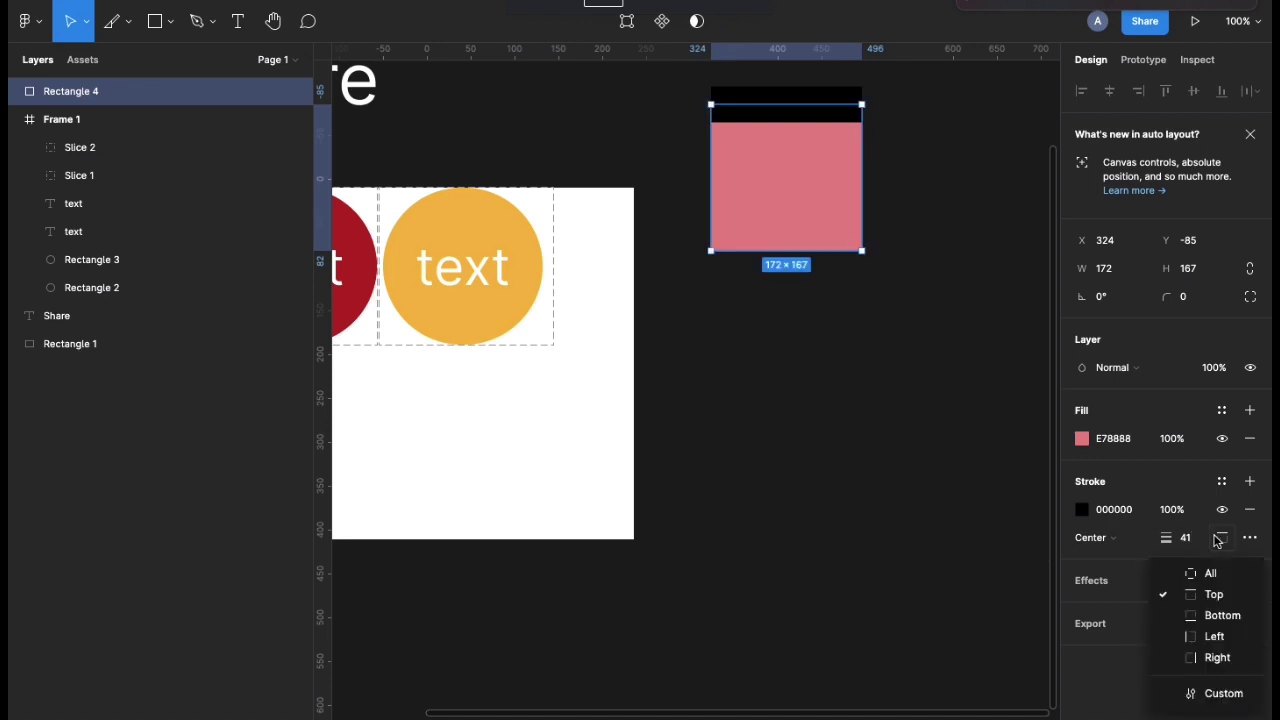
click(1191, 626)
click(1223, 545)
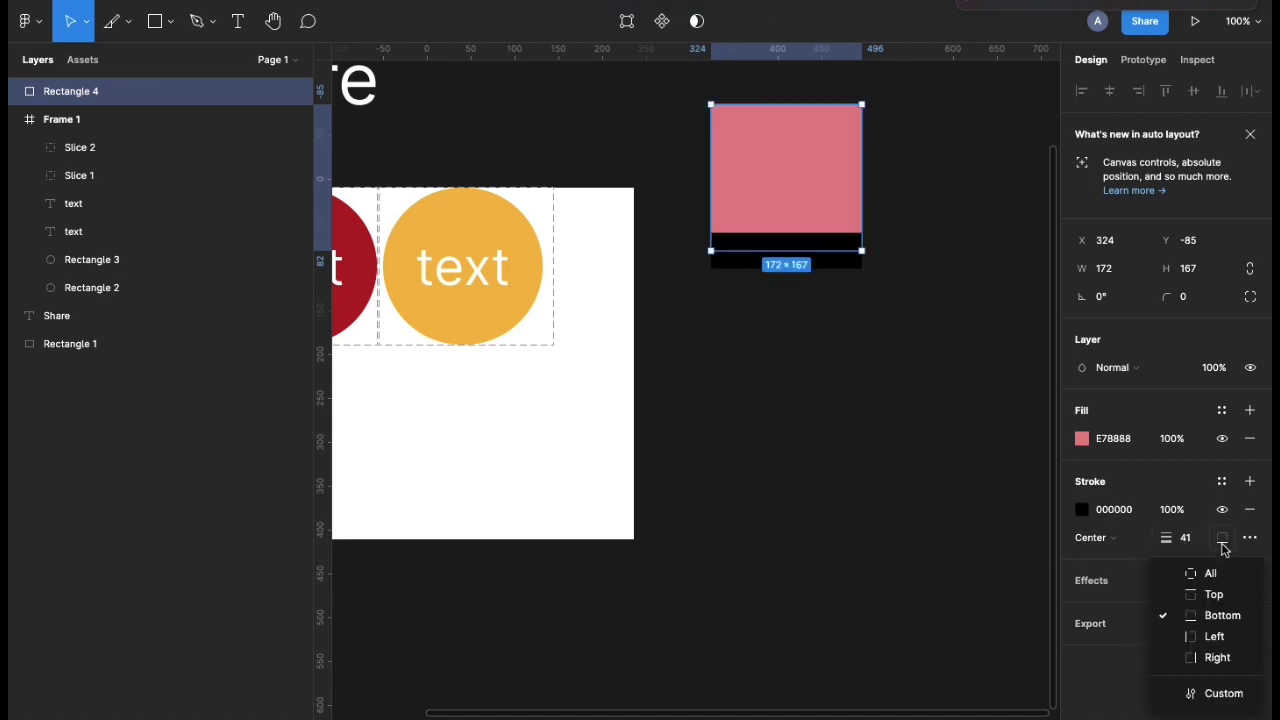
click(1200, 637)
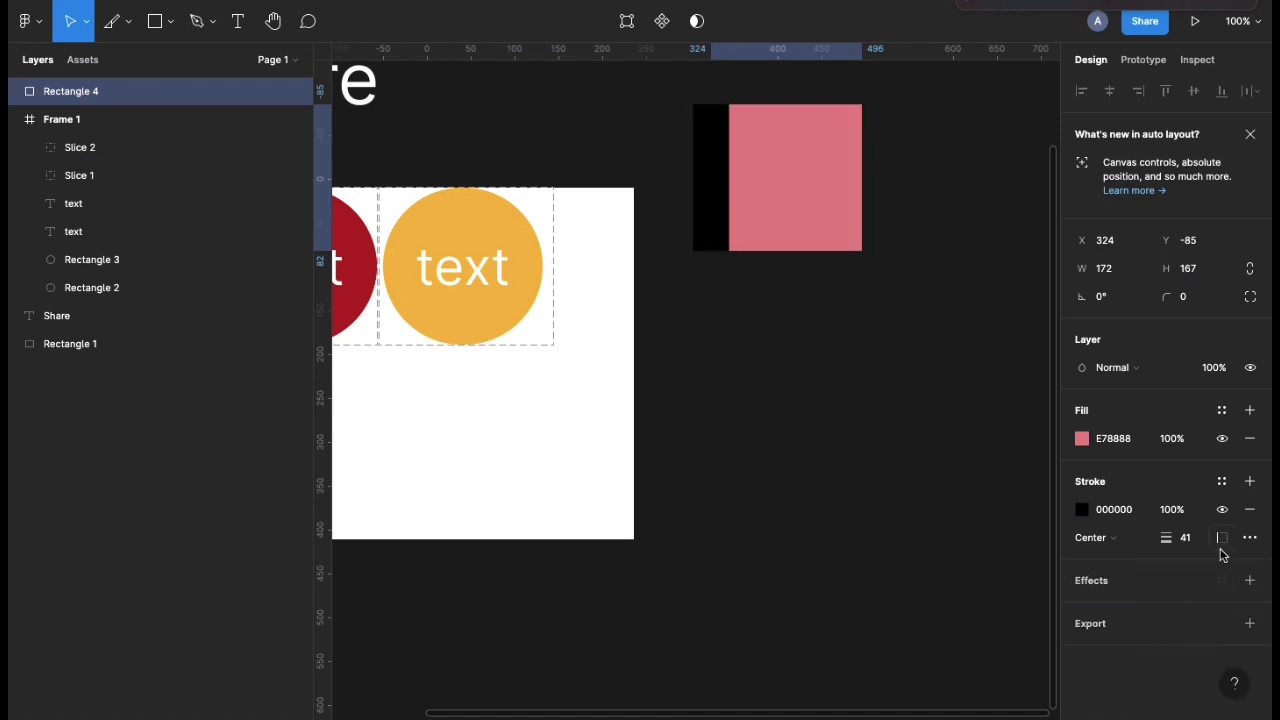
click(1221, 548)
click(1210, 657)
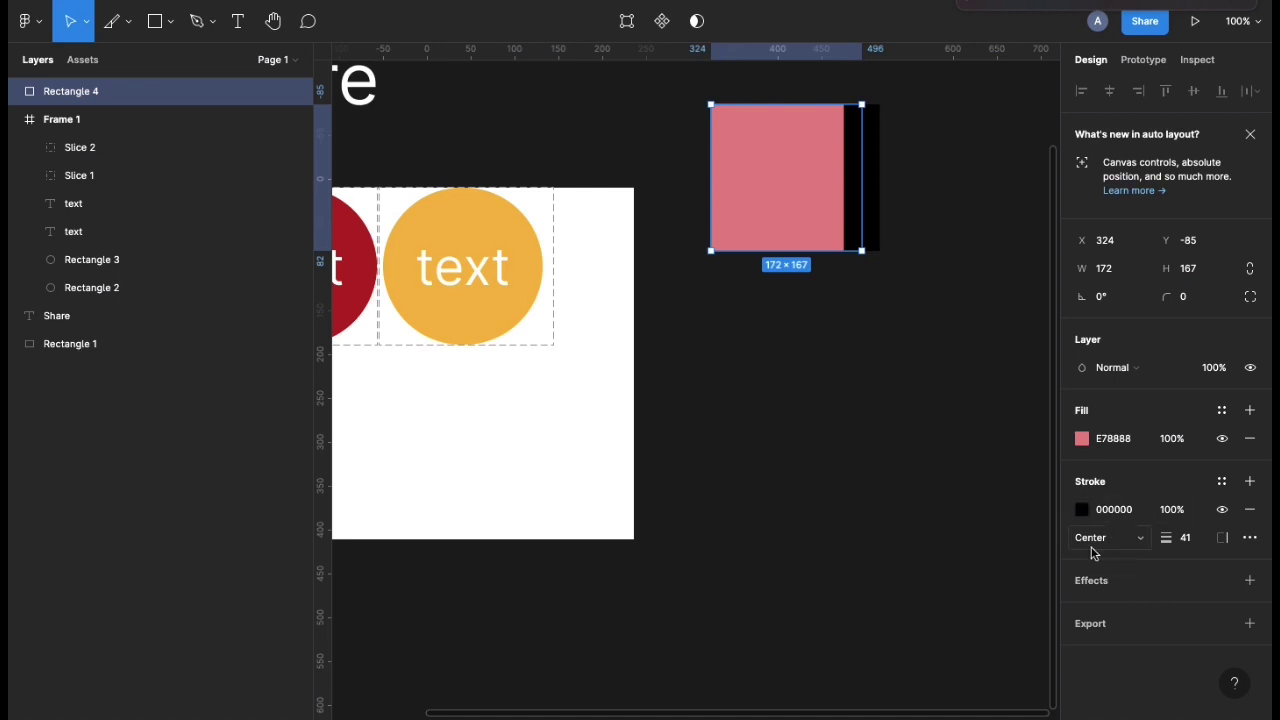
Add a drop shadow to the rectangle and raise its blur to 13.
click(1249, 580)
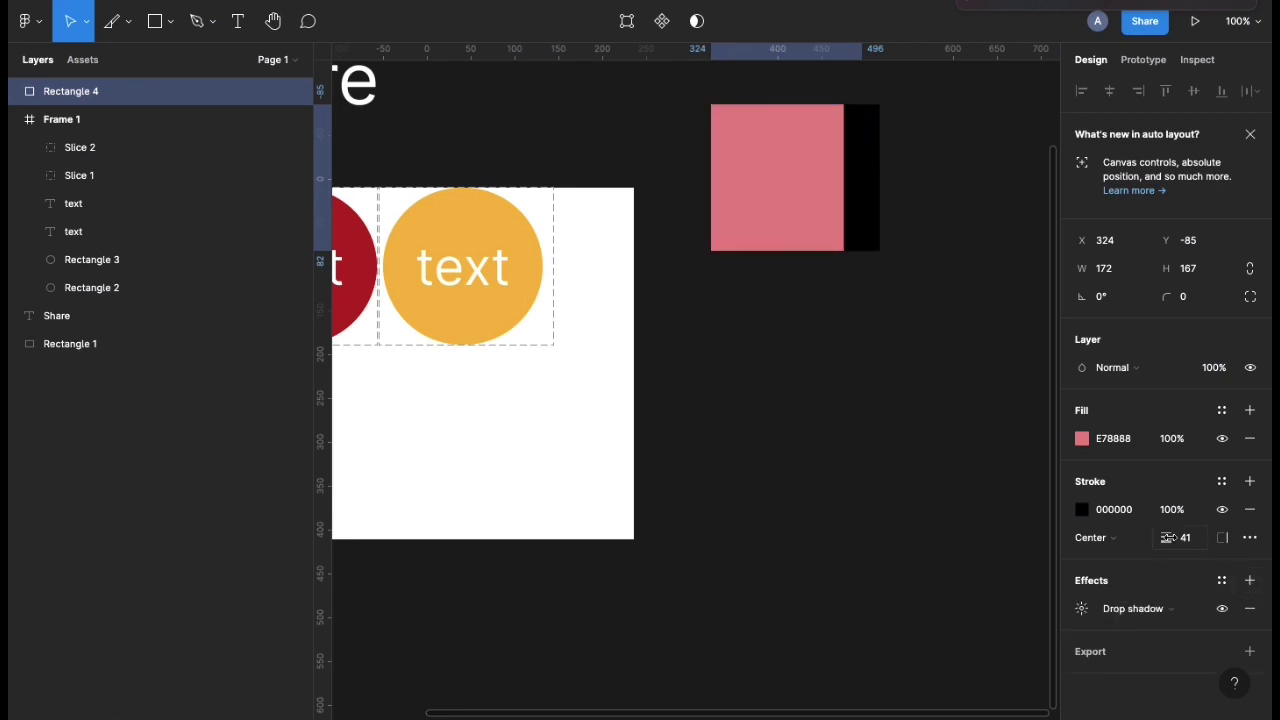
click(1106, 612)
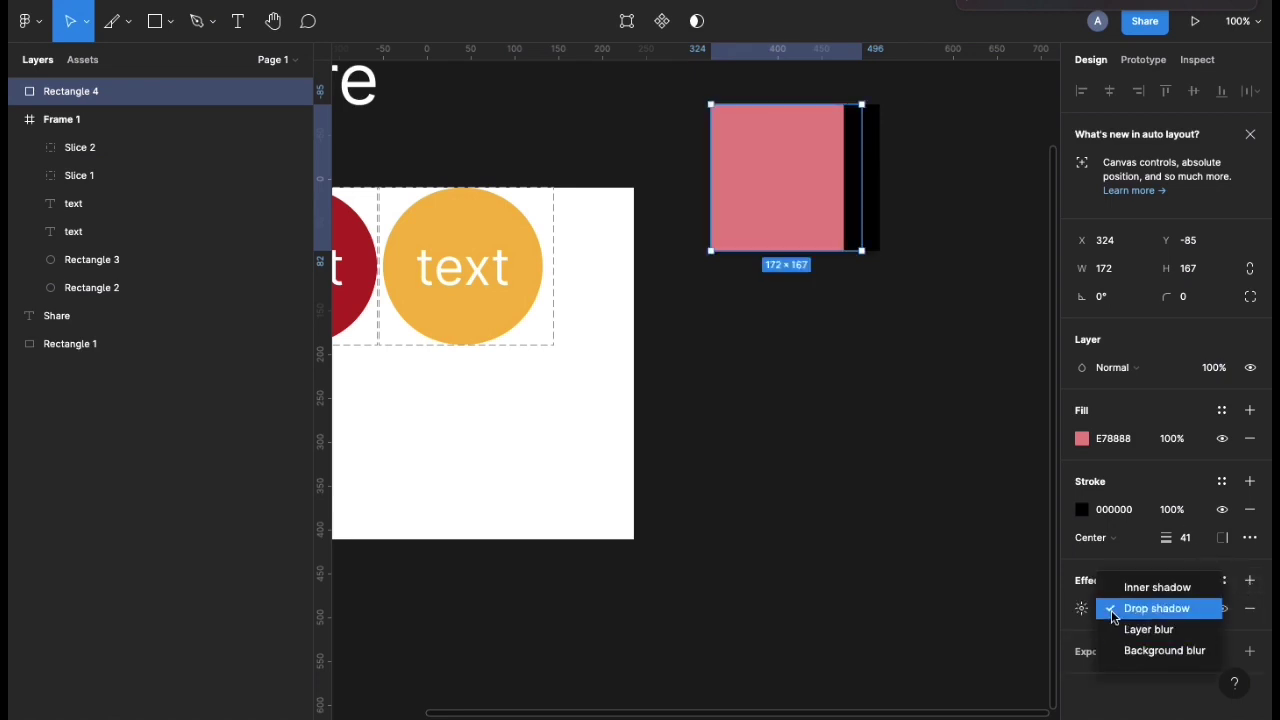
click(1113, 612)
click(1081, 608)
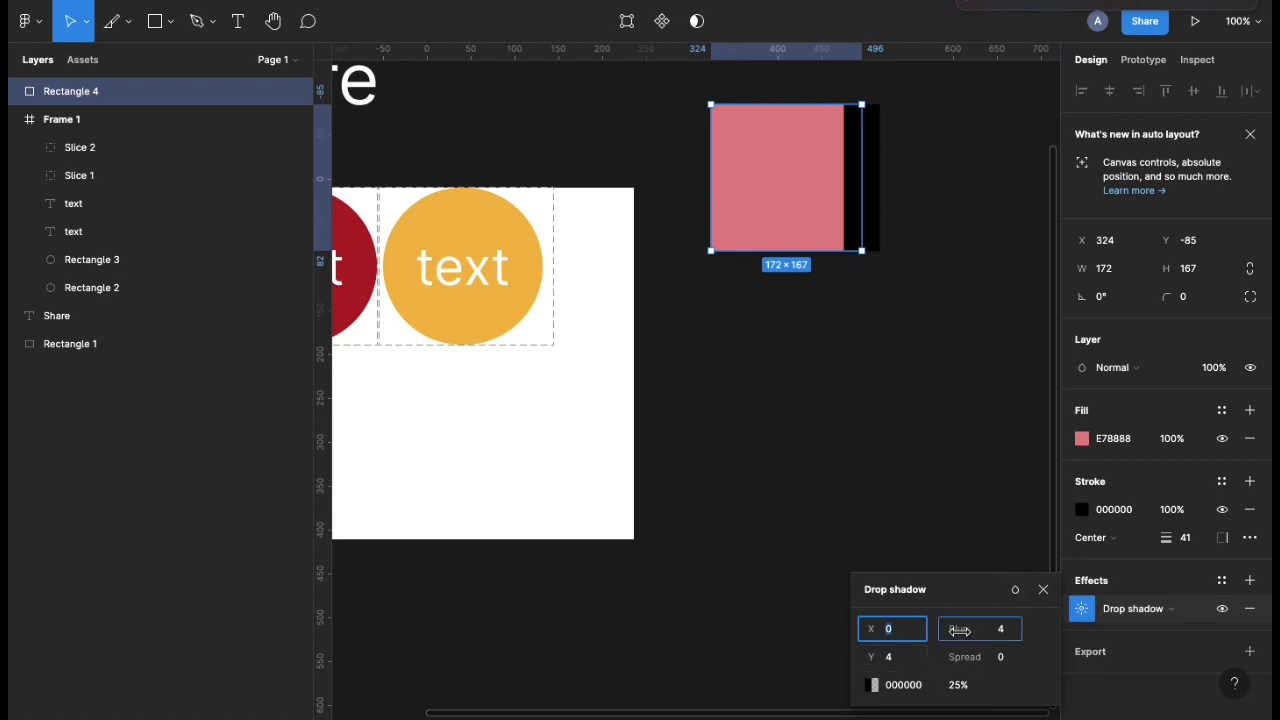
drag(957, 629, 1116, 636)
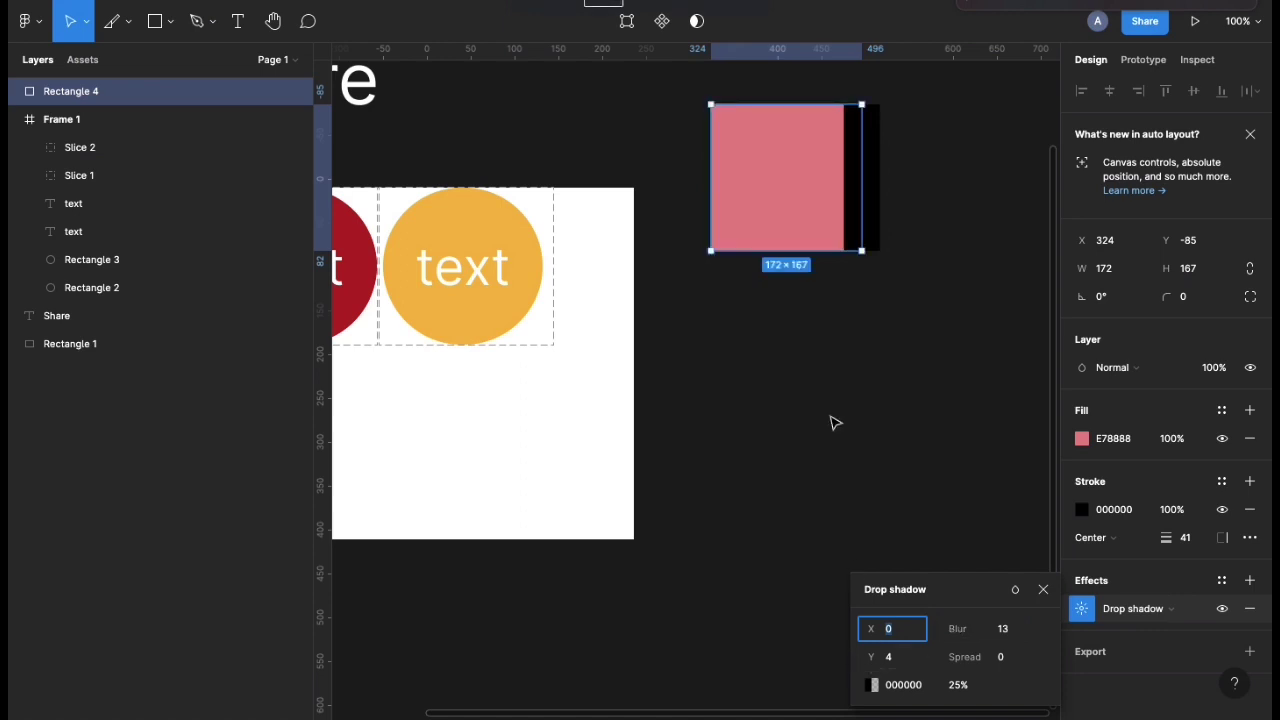
Move the rectangle into Frame 1 at X 266, Y 179 and set shadow opacity to 100%.
drag(740, 184, 474, 425)
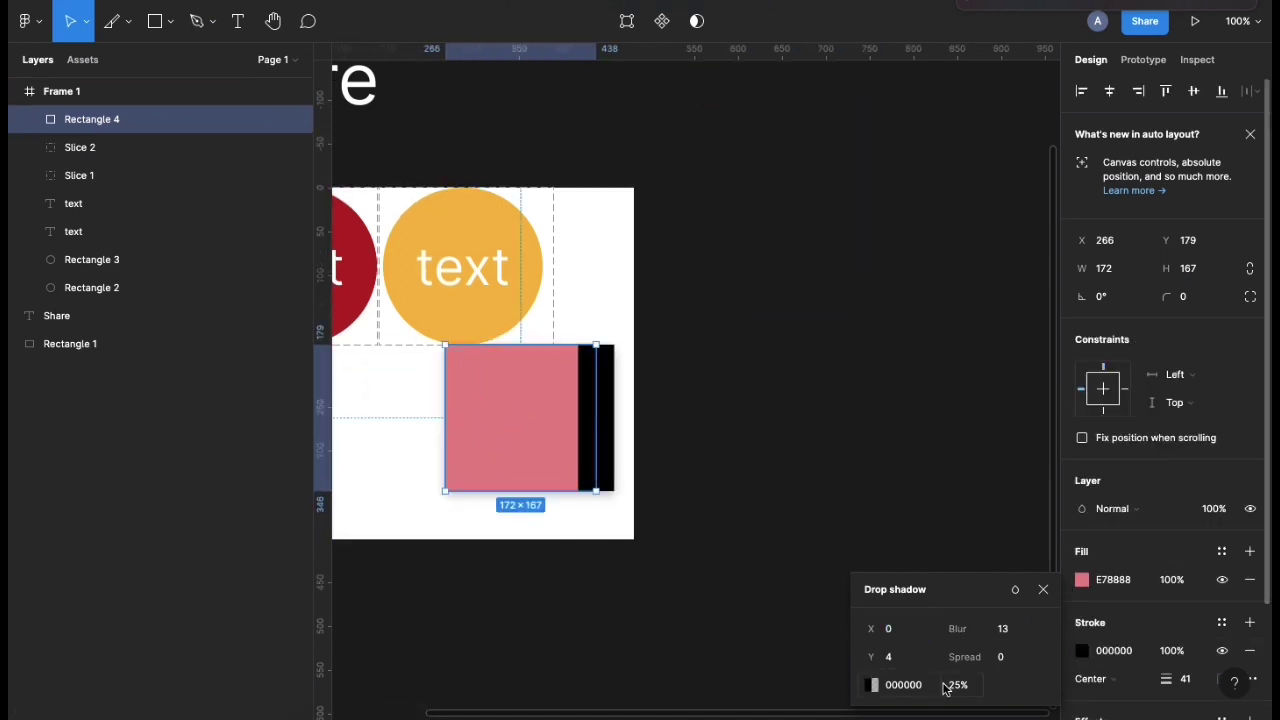
drag(941, 684, 1132, 706)
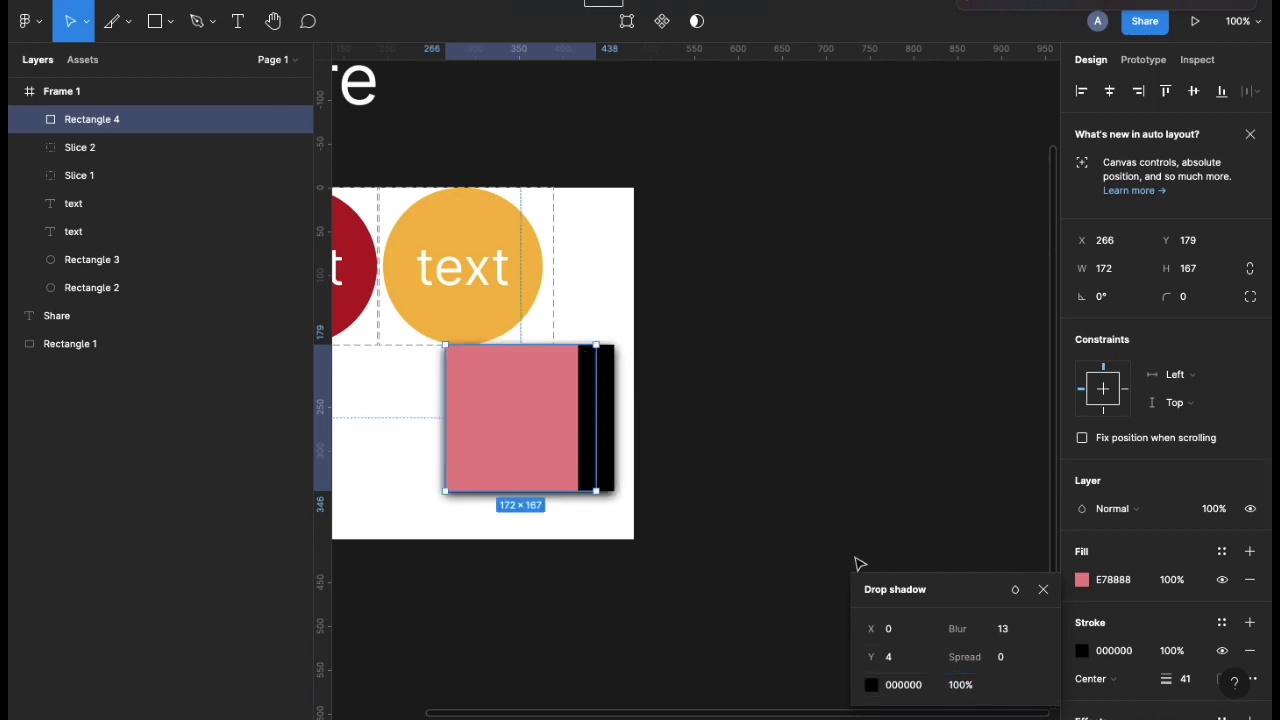
click(1043, 589)
scroll(1120, 627, down, 2)
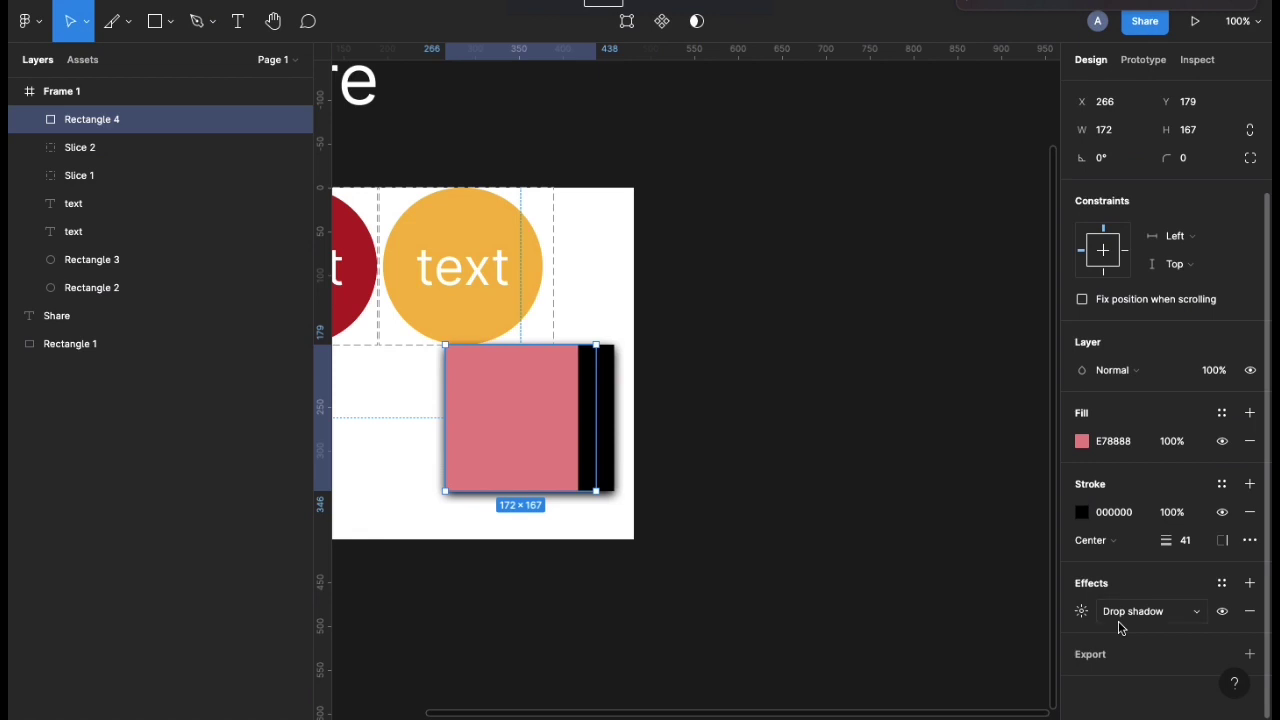
Add a 1x PNG export setting to Rectangle 4 and show the whole frame.
click(1249, 654)
scroll(1174, 589, down, 2)
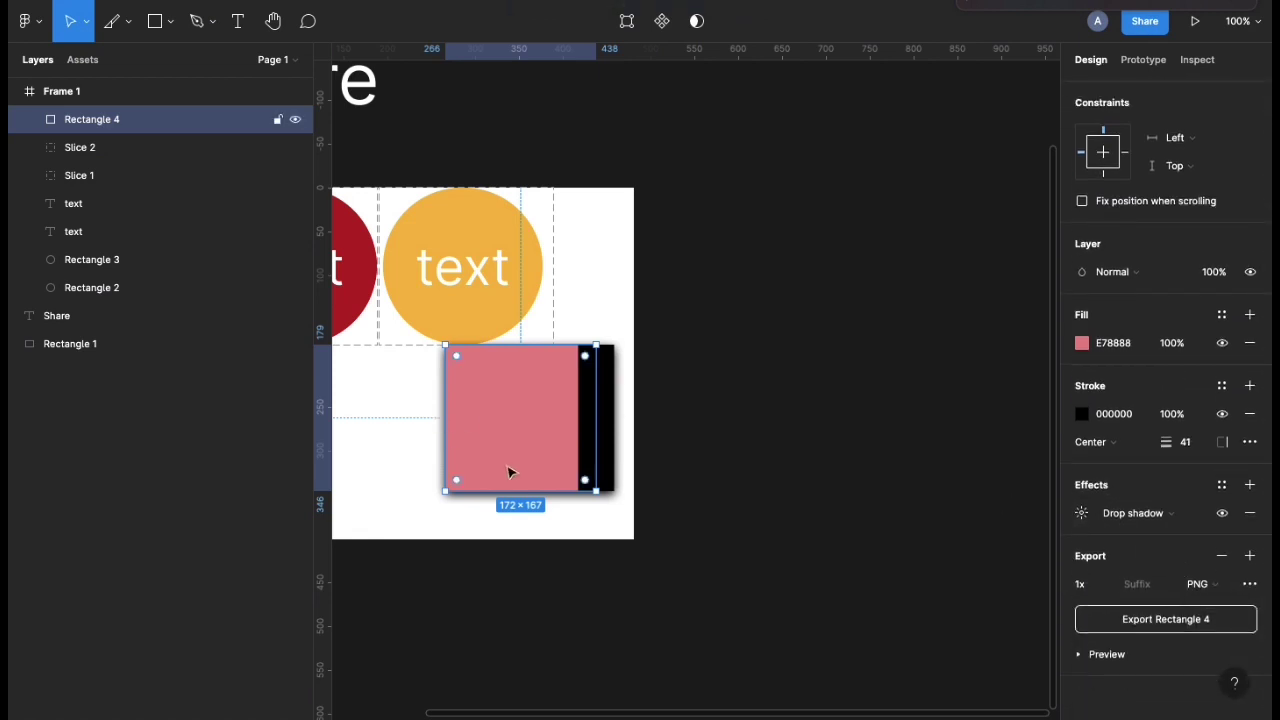
scroll(510, 472, down, 2)
scroll(510, 472, up, 2)
scroll(510, 472, left, 5)
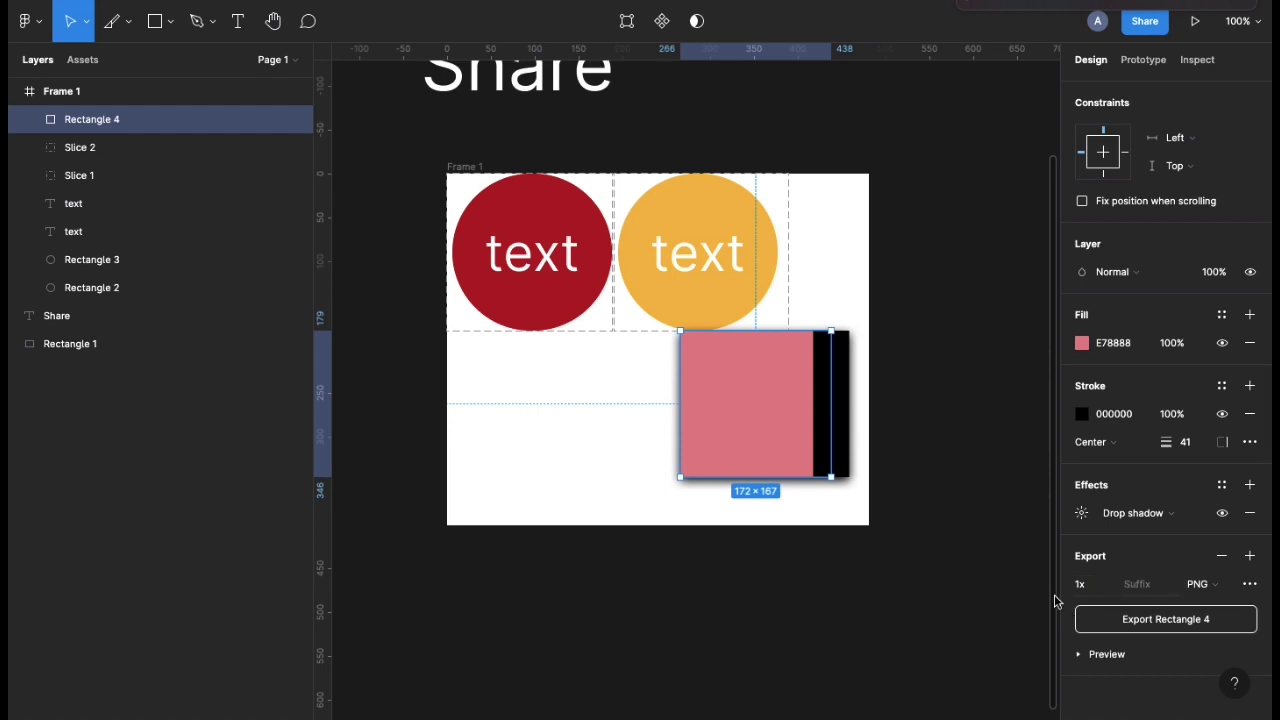
click(171, 17)
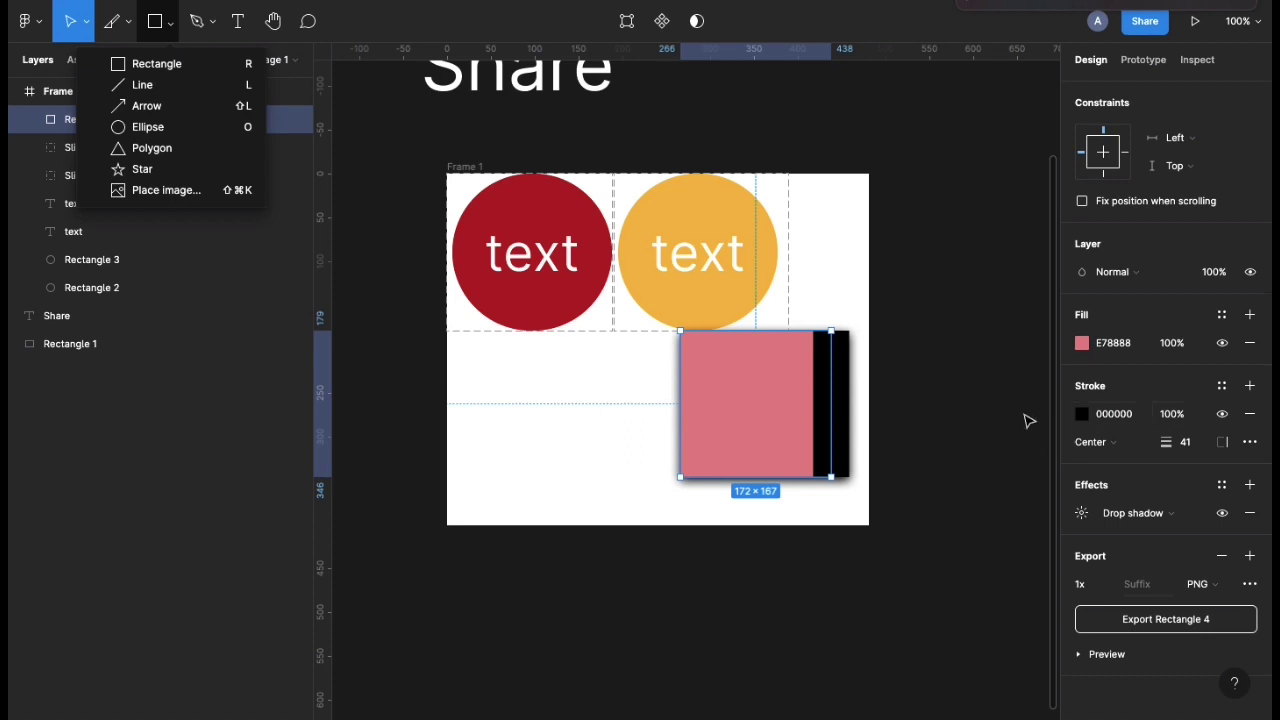
Draw diagonal Line 1 to the pink rectangle and a Shift-snapped horizontal Line 2, 183 wide.
click(200, 87)
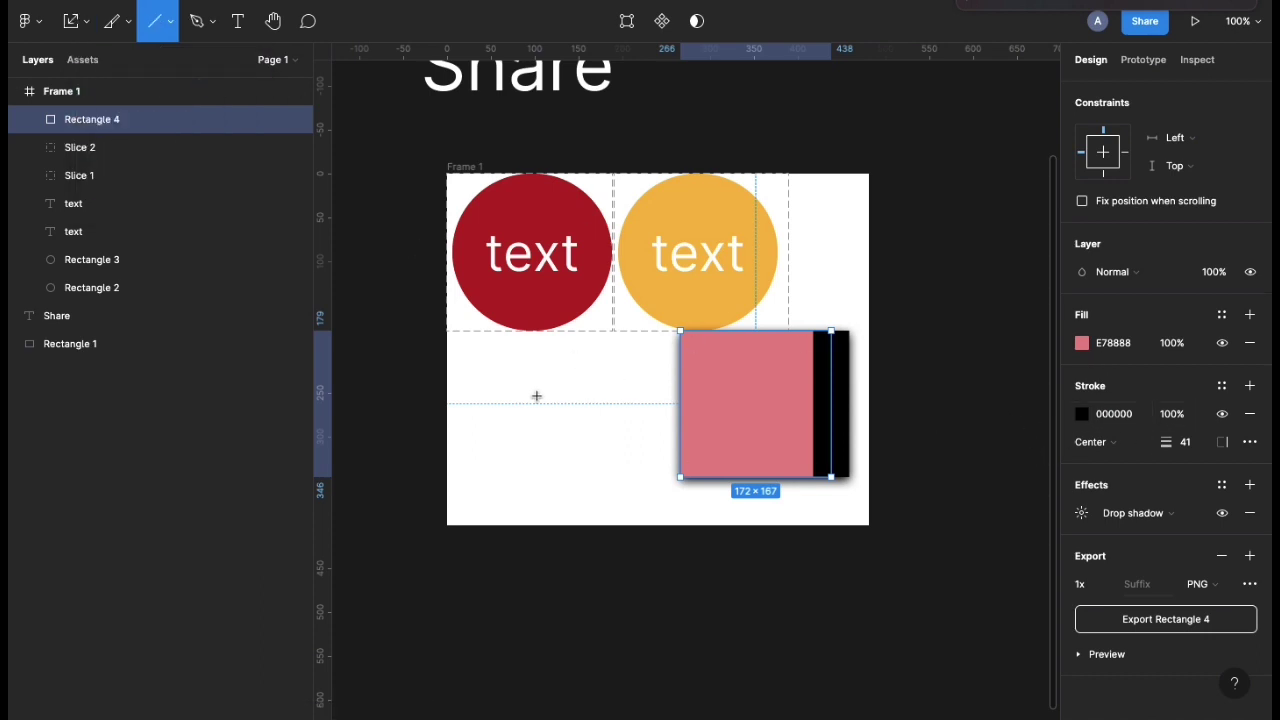
drag(530, 395, 680, 481)
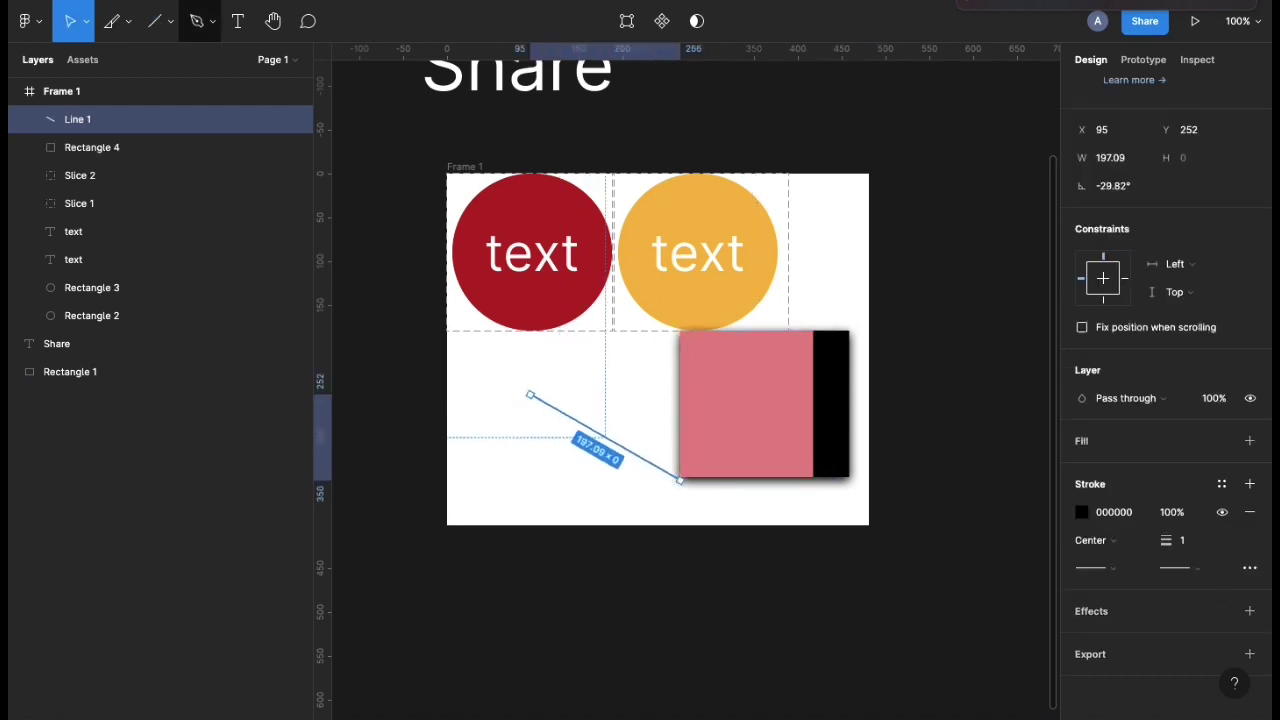
click(157, 21)
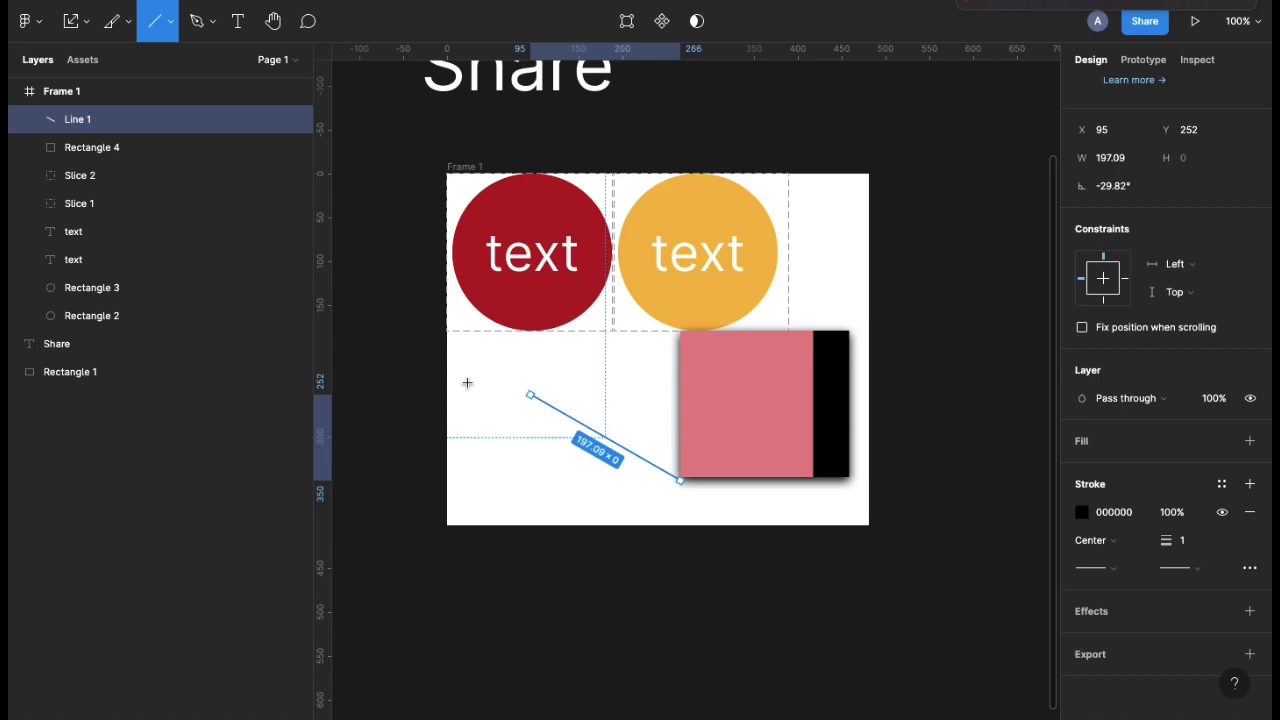
mouse_move(467, 383)
mouse_down()
mouse_move(531, 374)
mouse_move(611, 390)
mouse_move(651, 423)
mouse_move(593, 530)
mouse_move(549, 527)
mouse_move(566, 491)
mouse_move(574, 380)
mouse_move(537, 337)
mouse_move(434, 236)
mouse_move(363, 231)
mouse_move(347, 246)
mouse_move(466, 240)
mouse_move(564, 364)
mouse_move(549, 300)
mouse_move(410, 225)
mouse_move(334, 223)
mouse_move(463, 222)
mouse_move(586, 318)
mouse_move(668, 342)
mouse_move(677, 382)
mouse_move(712, 378)
mouse_move(681, 188)
mouse_move(786, 64)
mouse_move(643, 205)
mouse_move(508, 381)
mouse_up()
key(shift)
drag(503, 493, 628, 371)
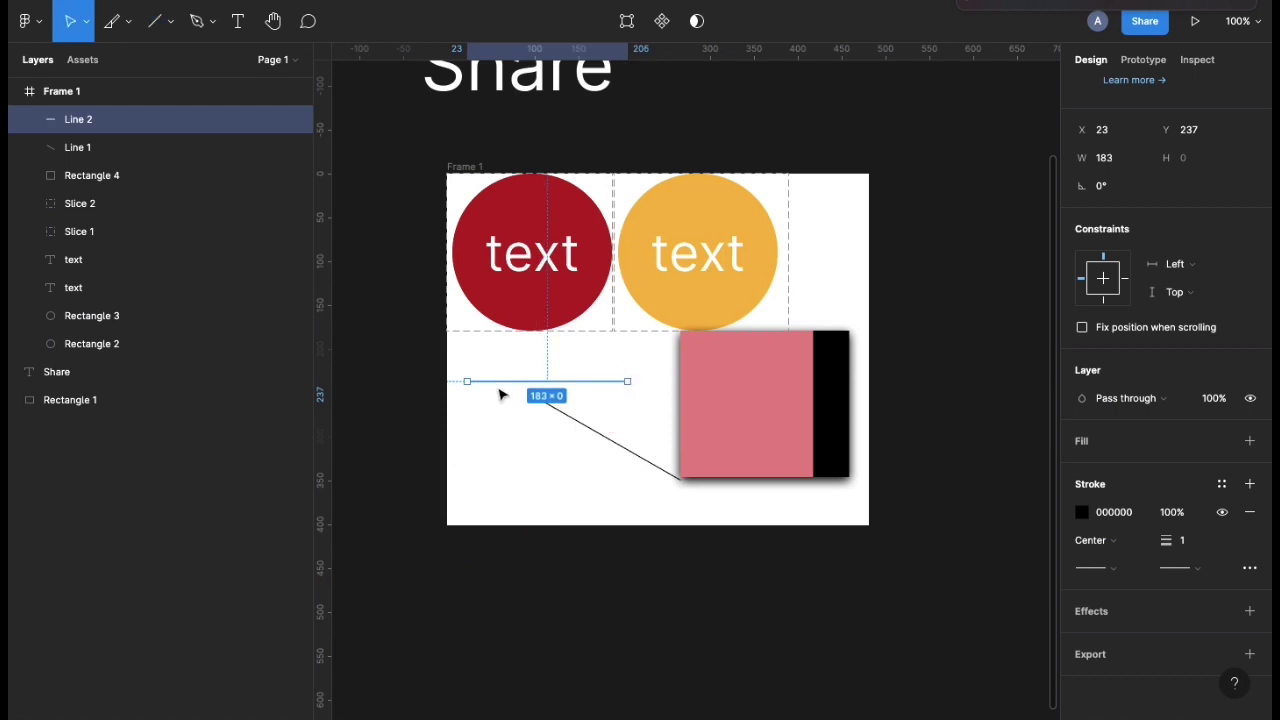
Choose Ellipse from the shape list and shift the view right and down.
click(170, 28)
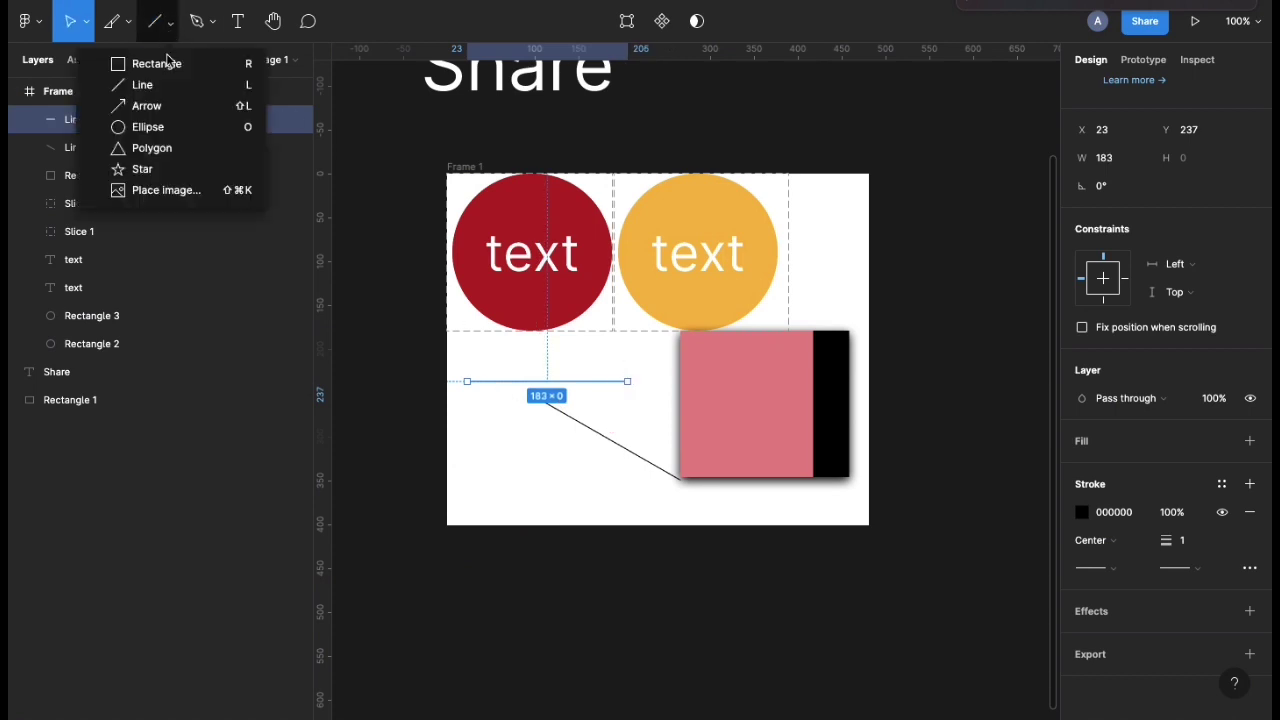
click(140, 127)
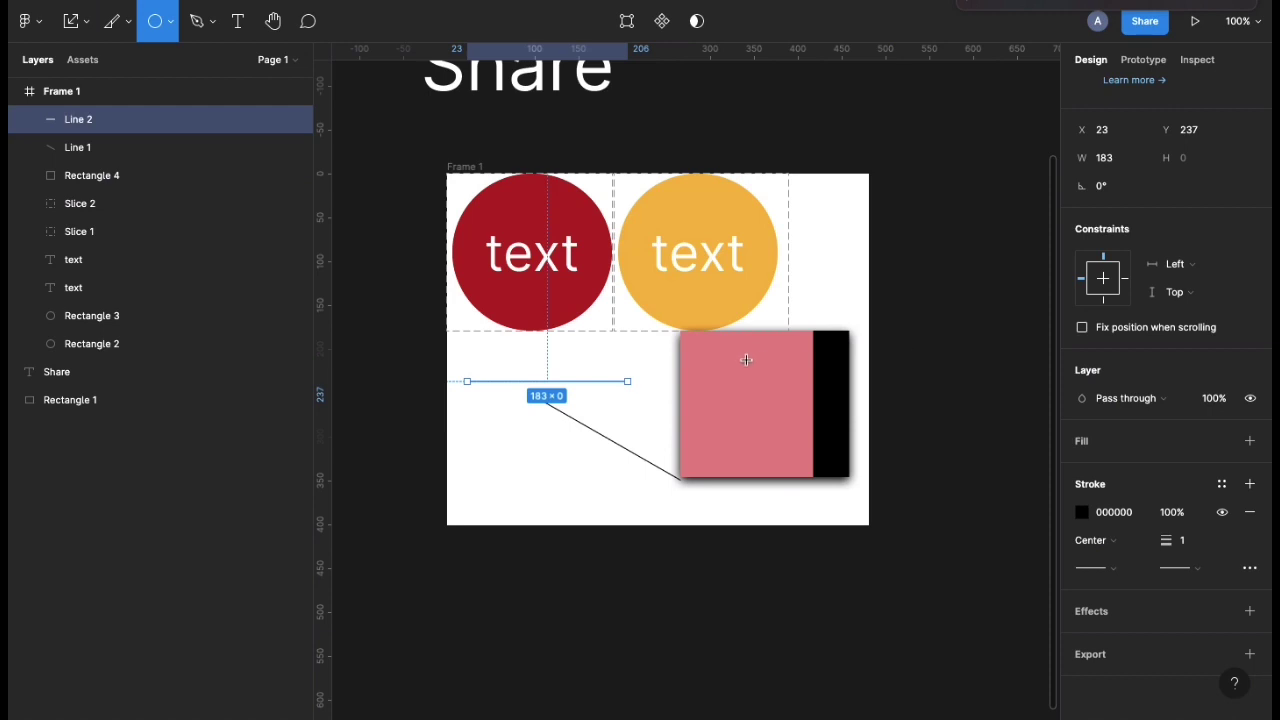
scroll(746, 360, right, 3)
scroll(746, 360, down, 1)
Drag out a grey 151×177 ellipse right of the frame, trying Alt and Shift while sizing it.
drag(808, 156, 972, 322)
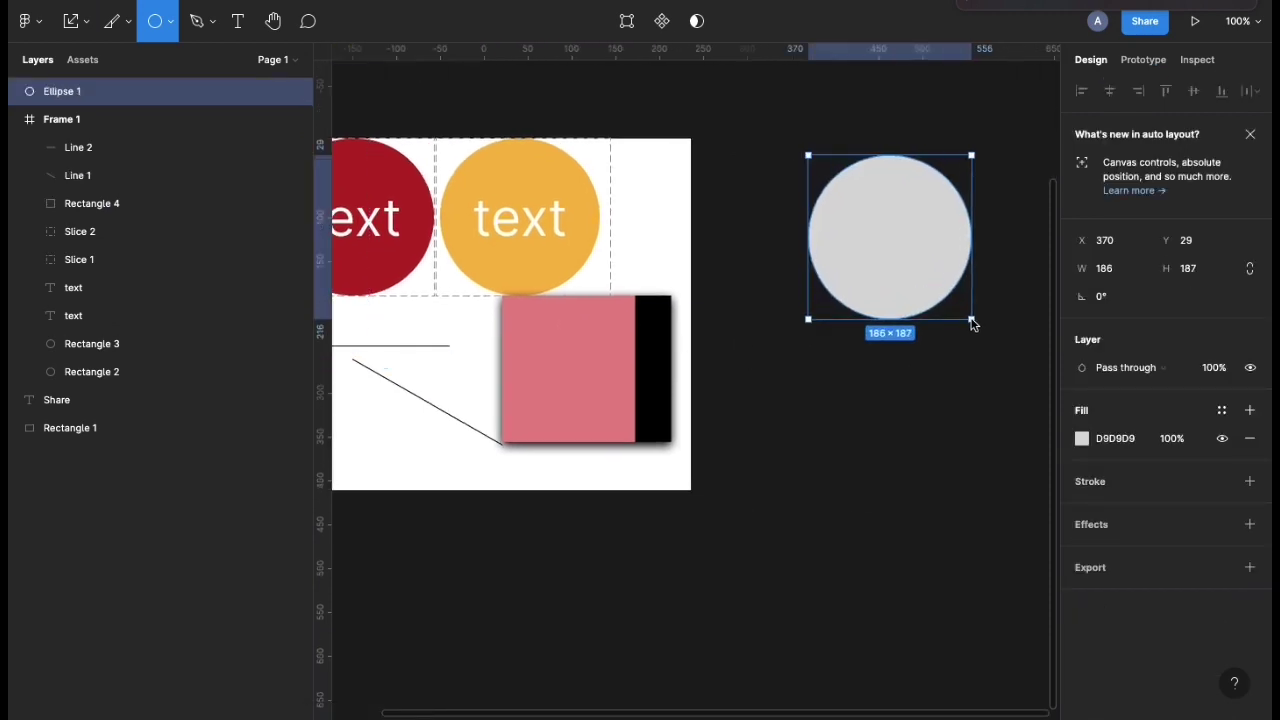
mouse_move(1025, 143)
mouse_down()
mouse_move(997, 377)
mouse_move(851, 297)
mouse_move(900, 229)
mouse_move(934, 331)
mouse_move(966, 269)
mouse_move(918, 291)
mouse_move(874, 249)
mouse_move(868, 269)
mouse_move(866, 257)
mouse_move(877, 310)
mouse_move(918, 303)
mouse_move(879, 277)
mouse_move(940, 310)
mouse_up()
key(alt)
key(shift)
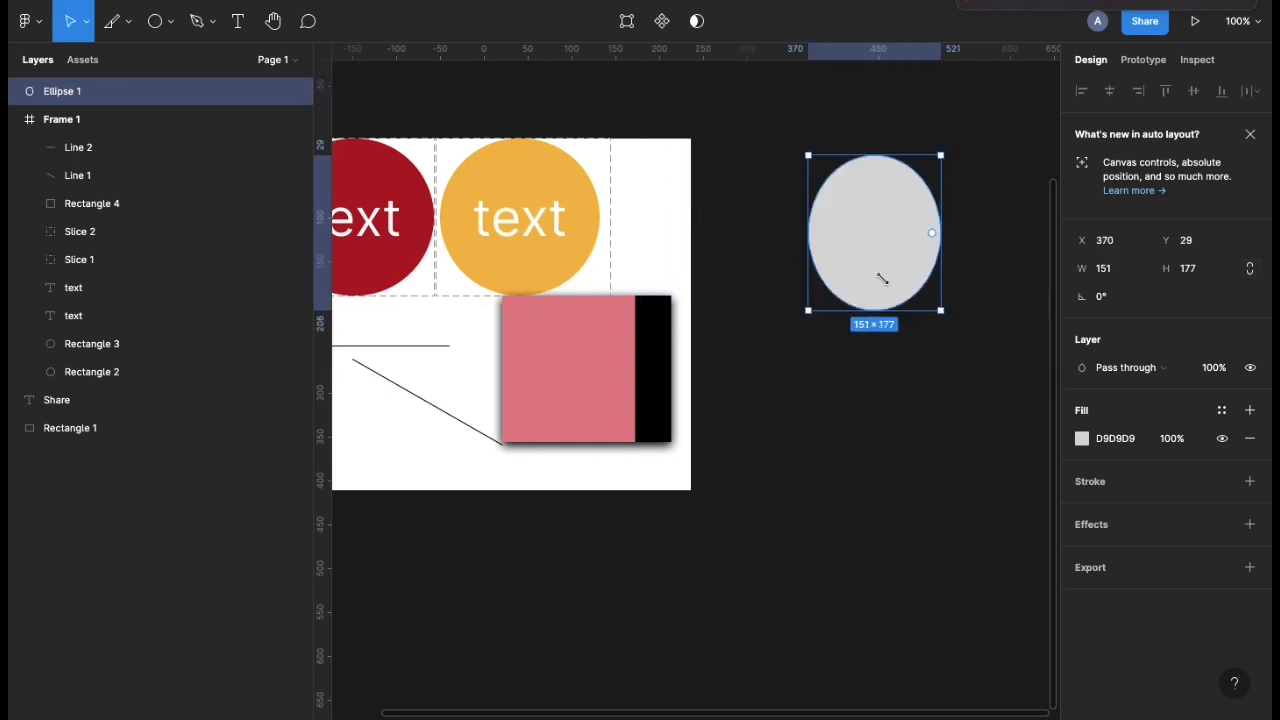
Draw a grey 184×184 polygon beside the frame and set its count to 6 sides.
click(162, 31)
click(169, 22)
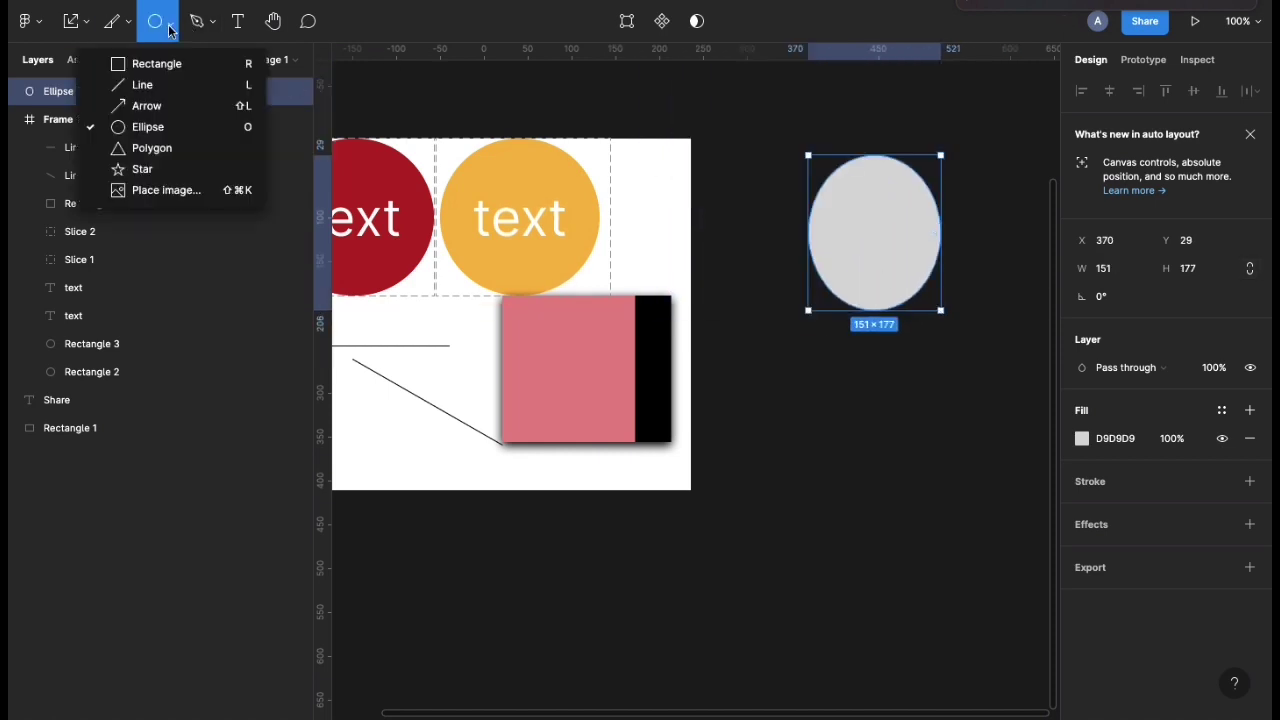
click(124, 150)
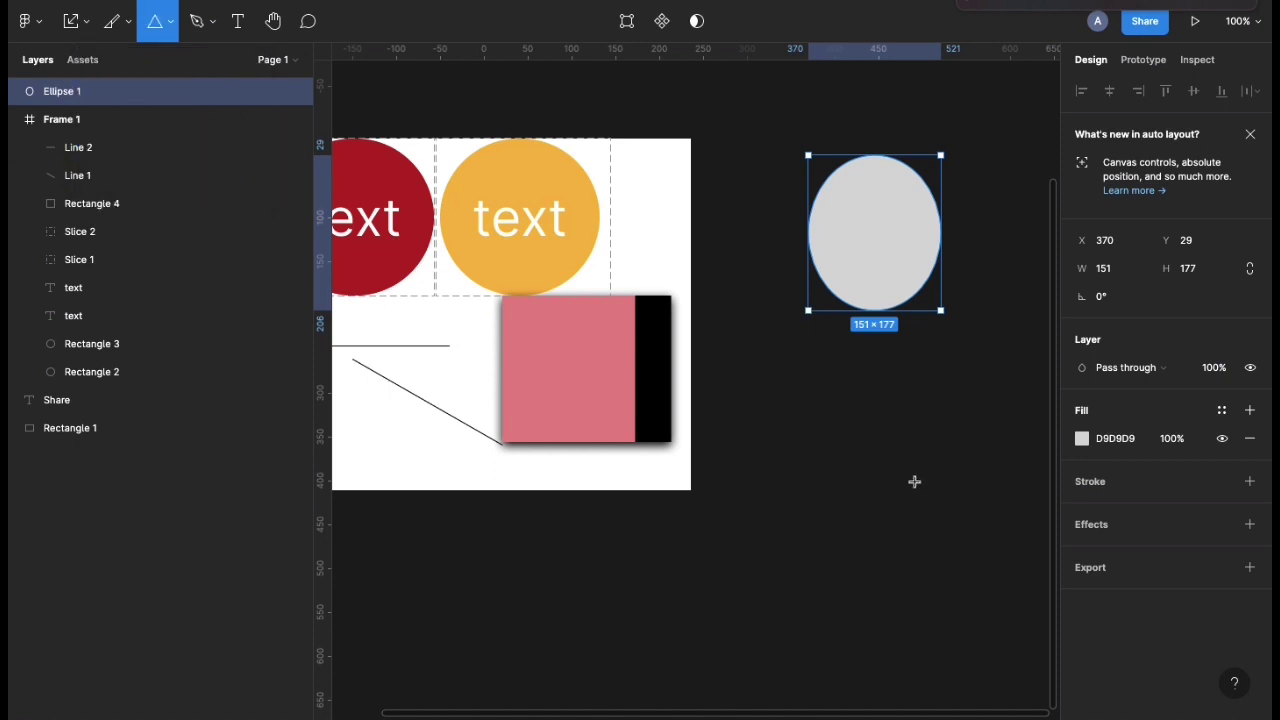
mouse_move(780, 426)
mouse_down()
mouse_move(928, 566)
mouse_move(860, 505)
mouse_up()
key(alt)
drag(1087, 324, 957, 357)
drag(1064, 360, 1067, 320)
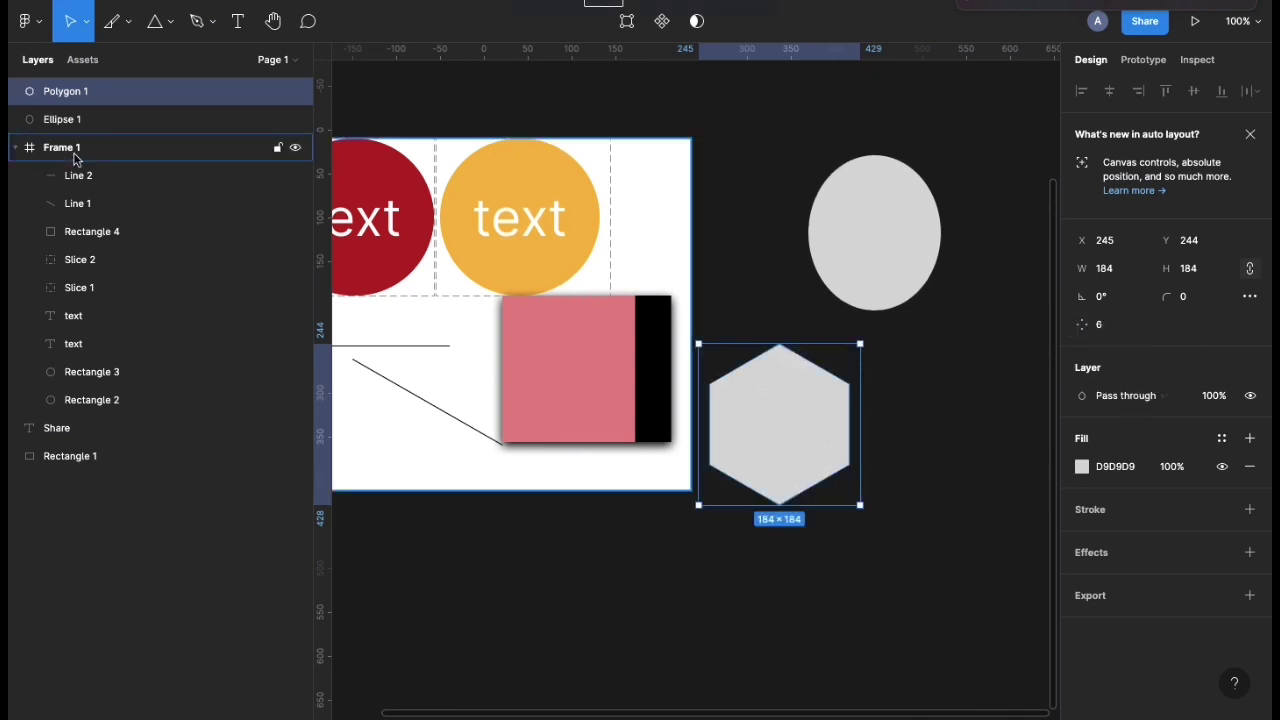
Draw a 135×127 star, move it beside the ellipse, and set it to six points.
click(170, 21)
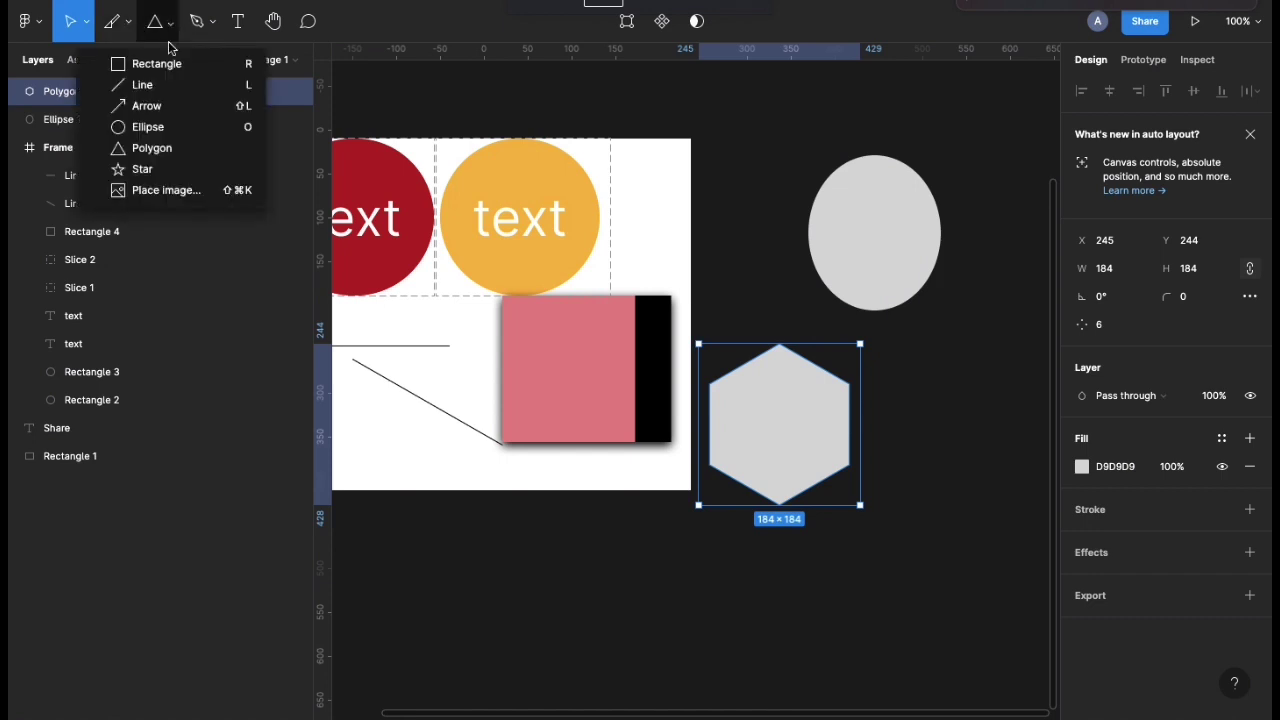
click(142, 169)
mouse_move(748, 155)
mouse_down()
mouse_move(903, 313)
mouse_move(867, 267)
mouse_up()
drag(807, 229, 955, 209)
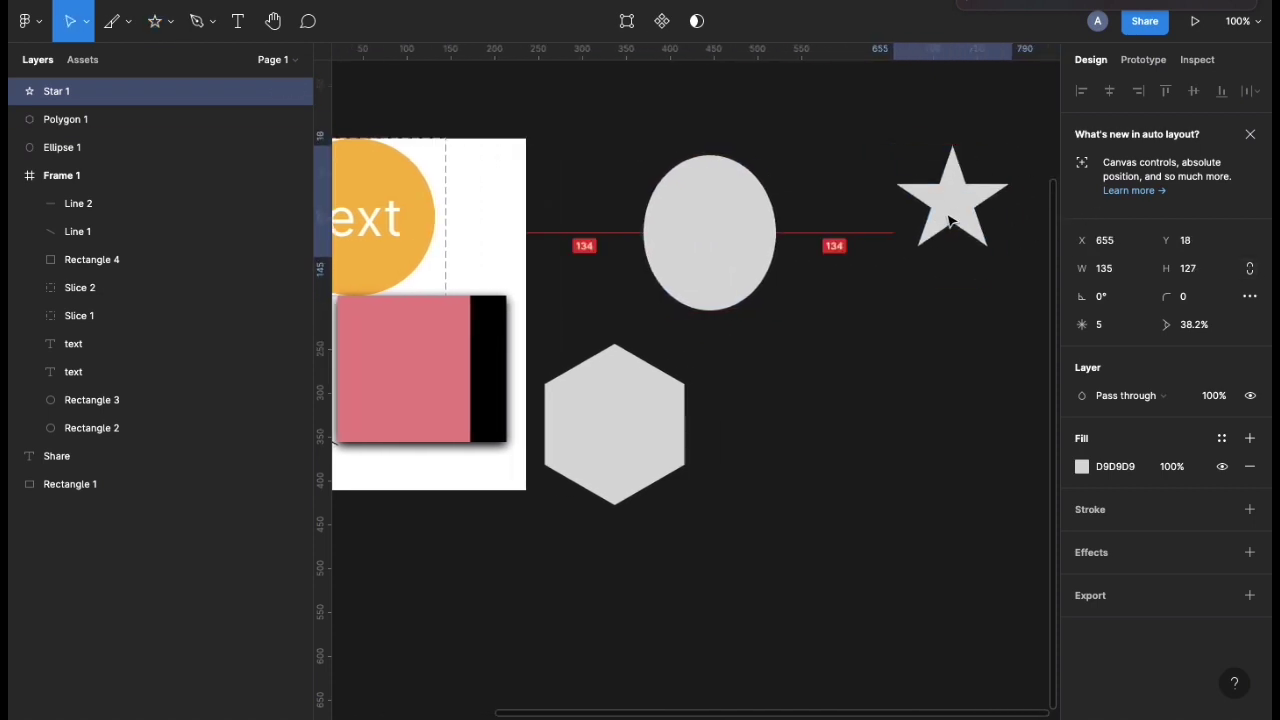
drag(1082, 324, 1118, 346)
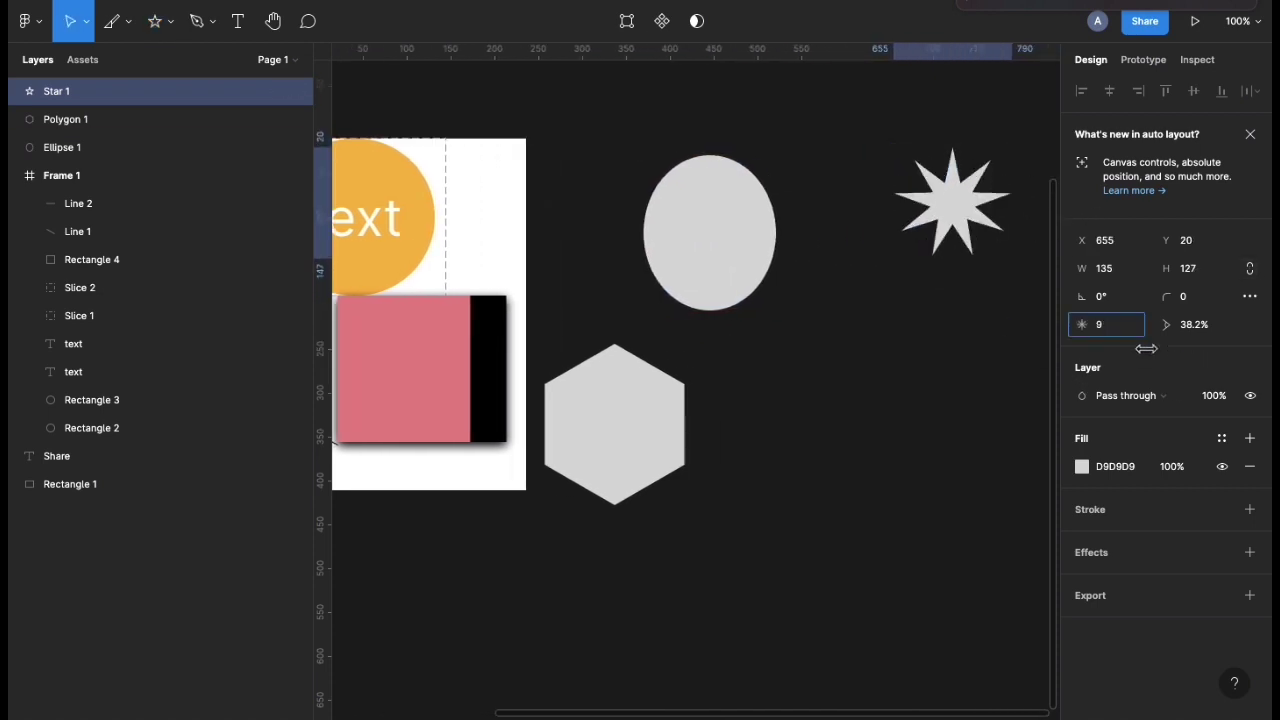
drag(962, 182, 928, 213)
Select the hexagon and cancel the Place image file picker.
key(Tab)
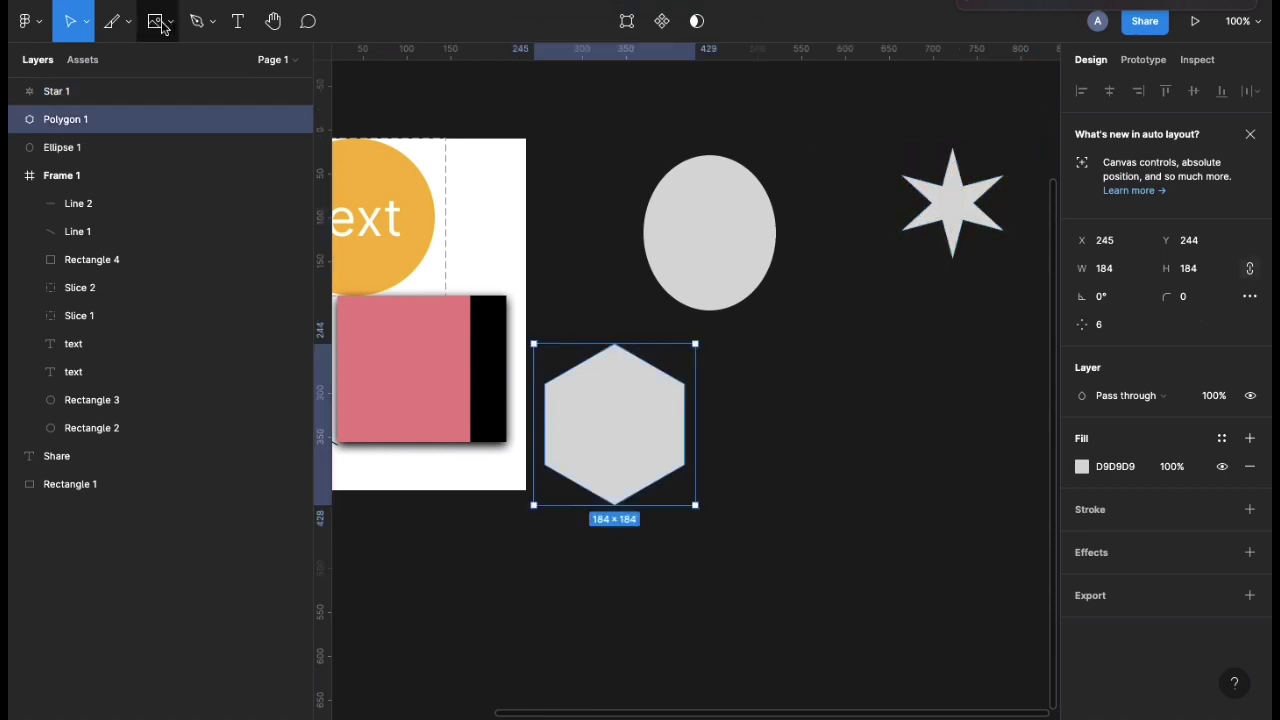
key(super+shift+k)
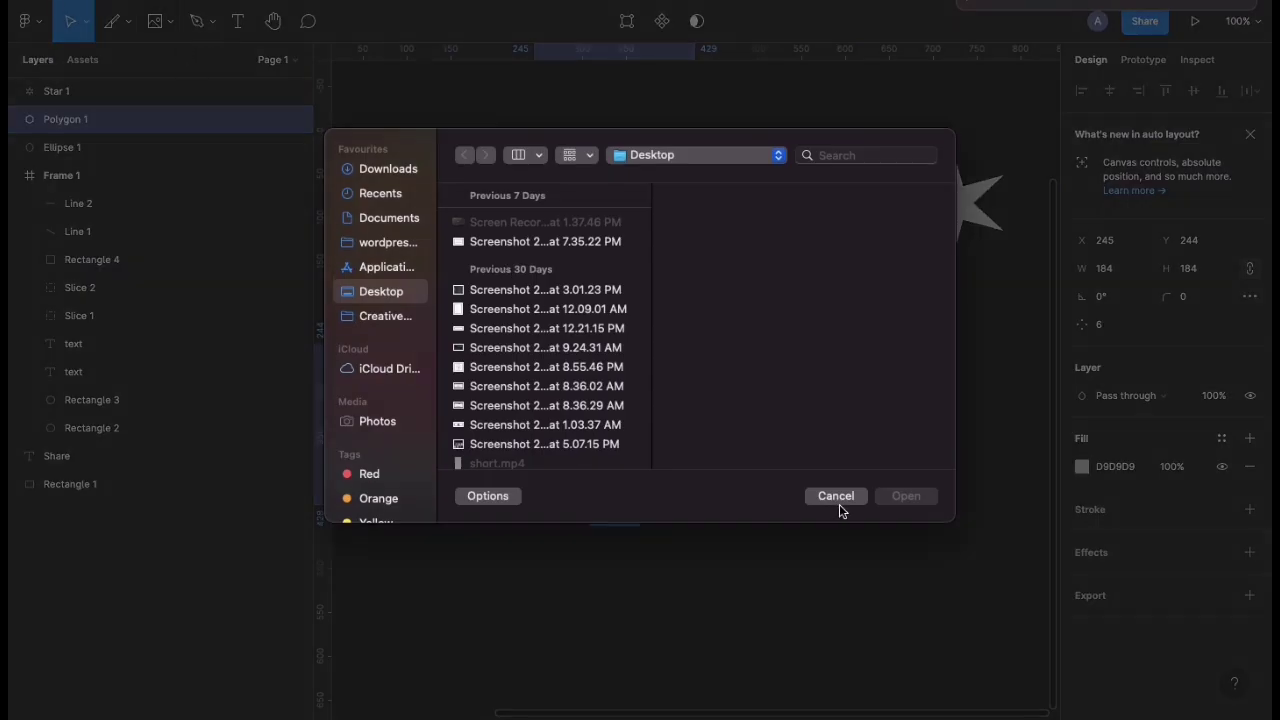
click(834, 498)
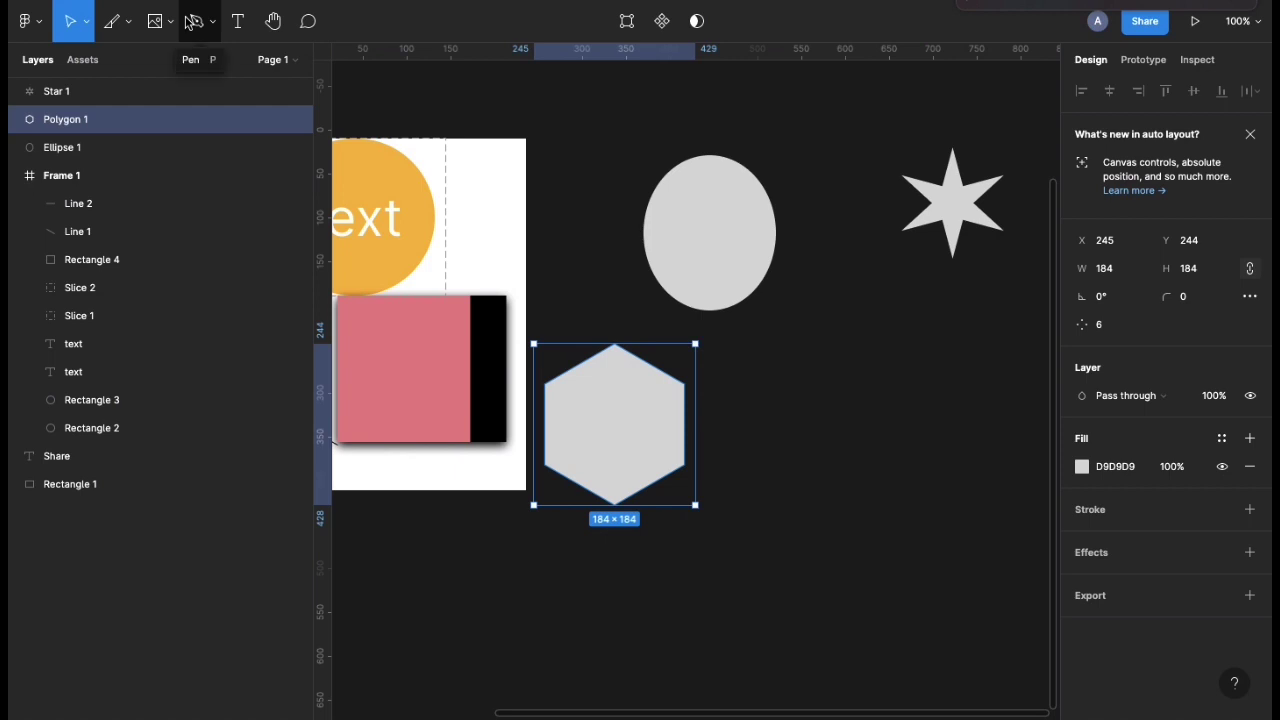
Draw a closed three-point curved pen path and give it a 21 px black stroke.
click(190, 20)
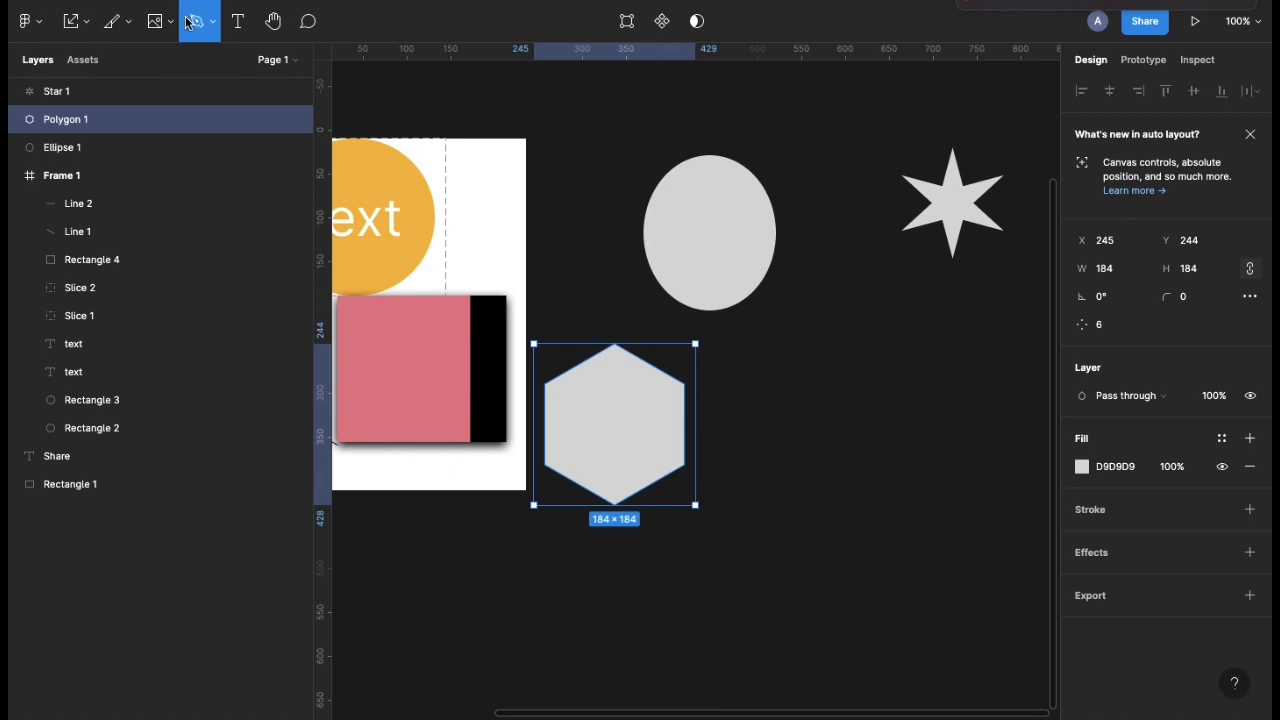
click(791, 348)
drag(863, 297, 927, 414)
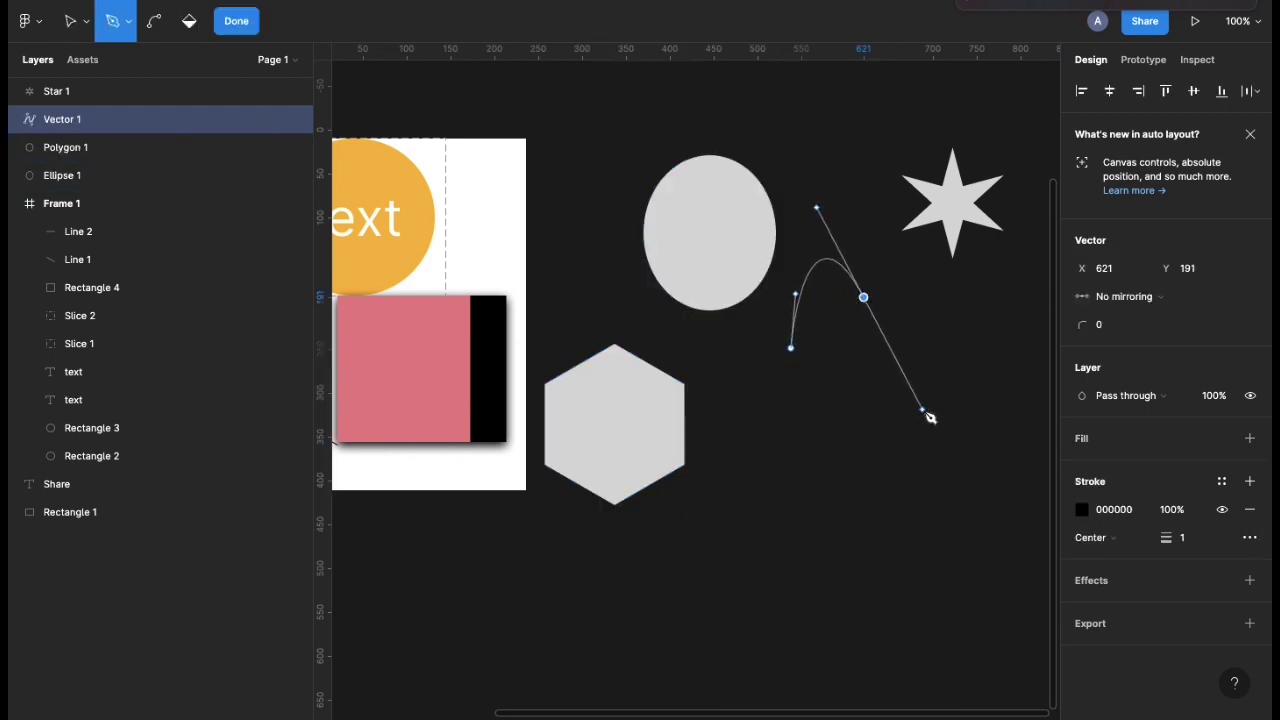
drag(766, 436, 763, 356)
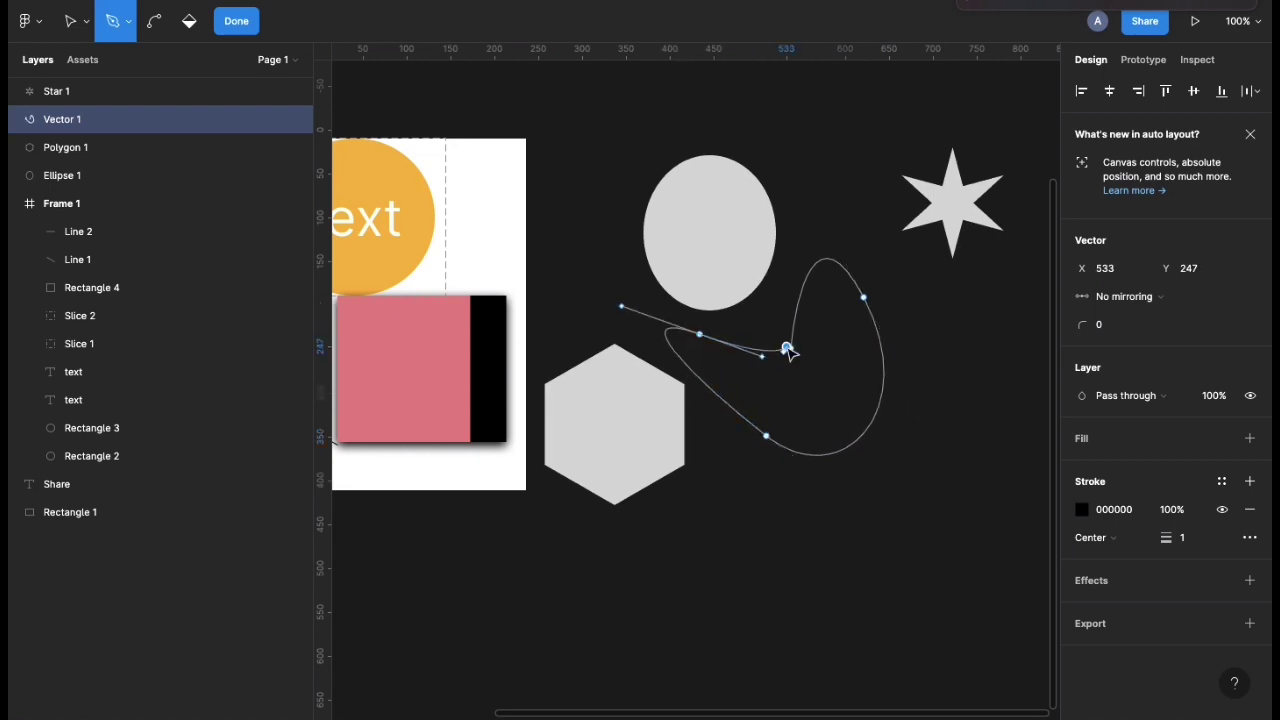
click(788, 348)
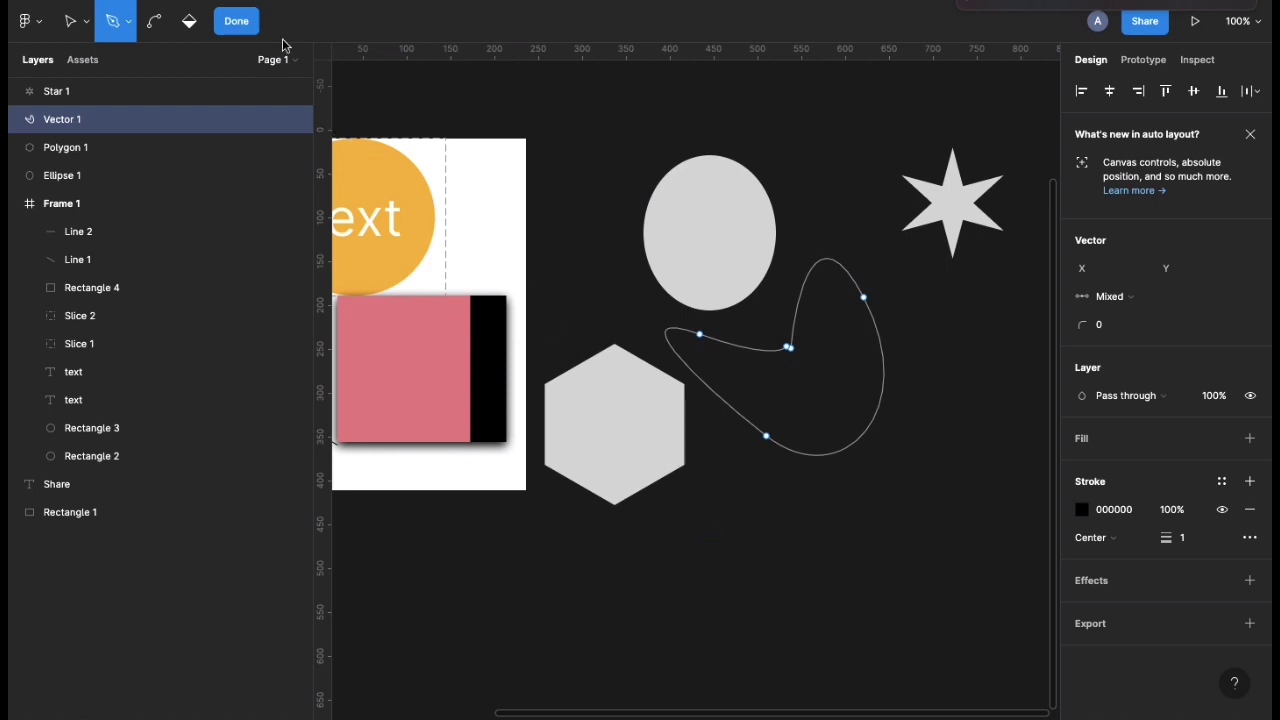
click(246, 30)
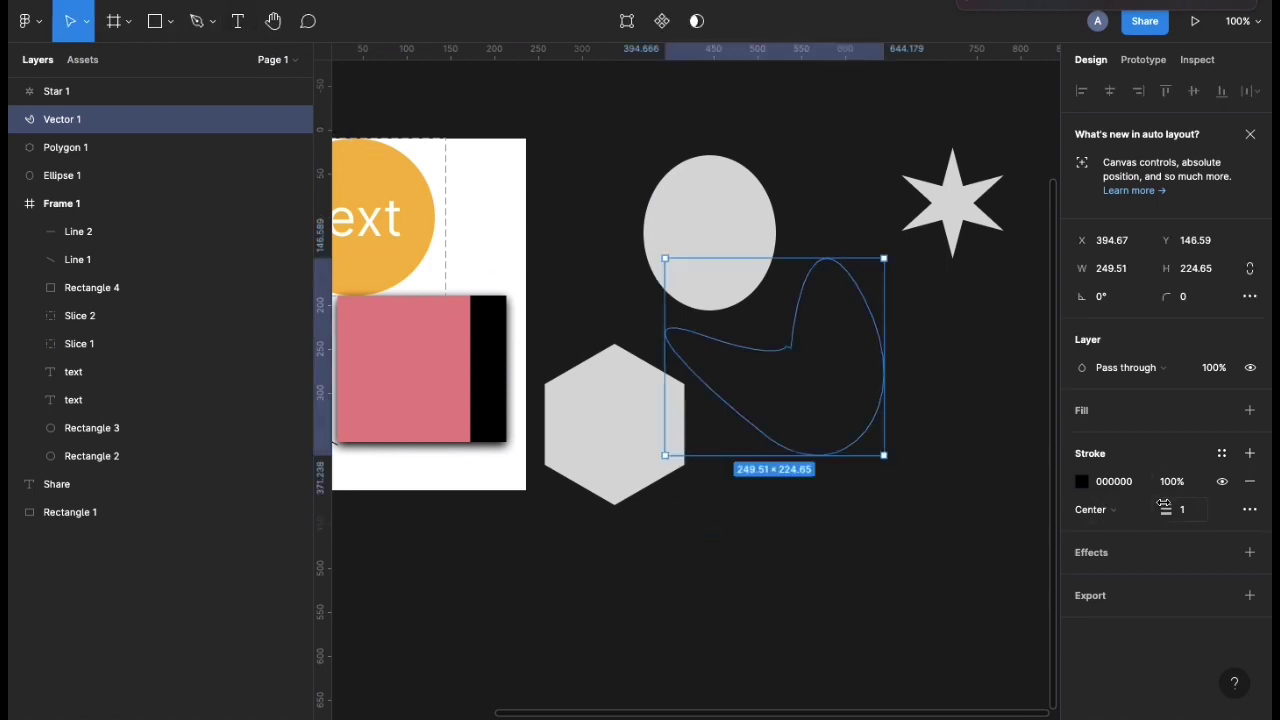
mouse_move(1166, 509)
mouse_down()
mouse_move(1211, 509)
mouse_move(1186, 509)
mouse_up()
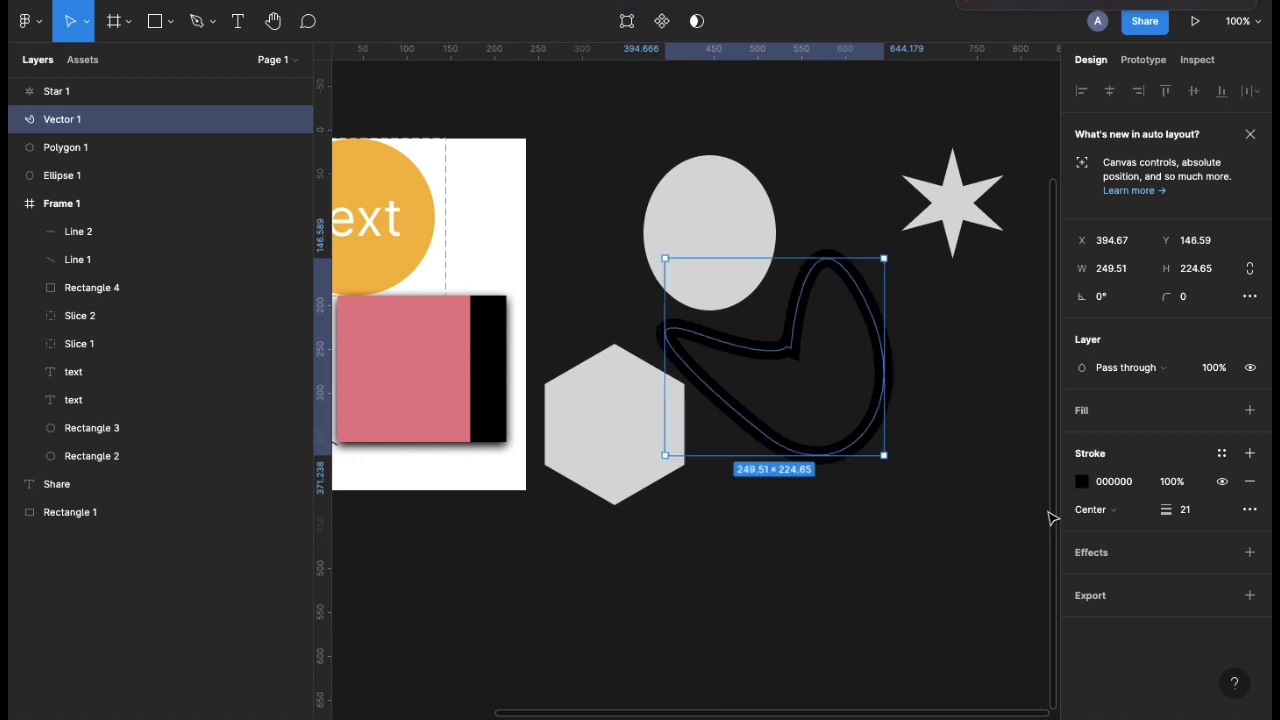
With the Pencil, scribble white zigzag strokes below the star outline.
click(210, 22)
click(196, 85)
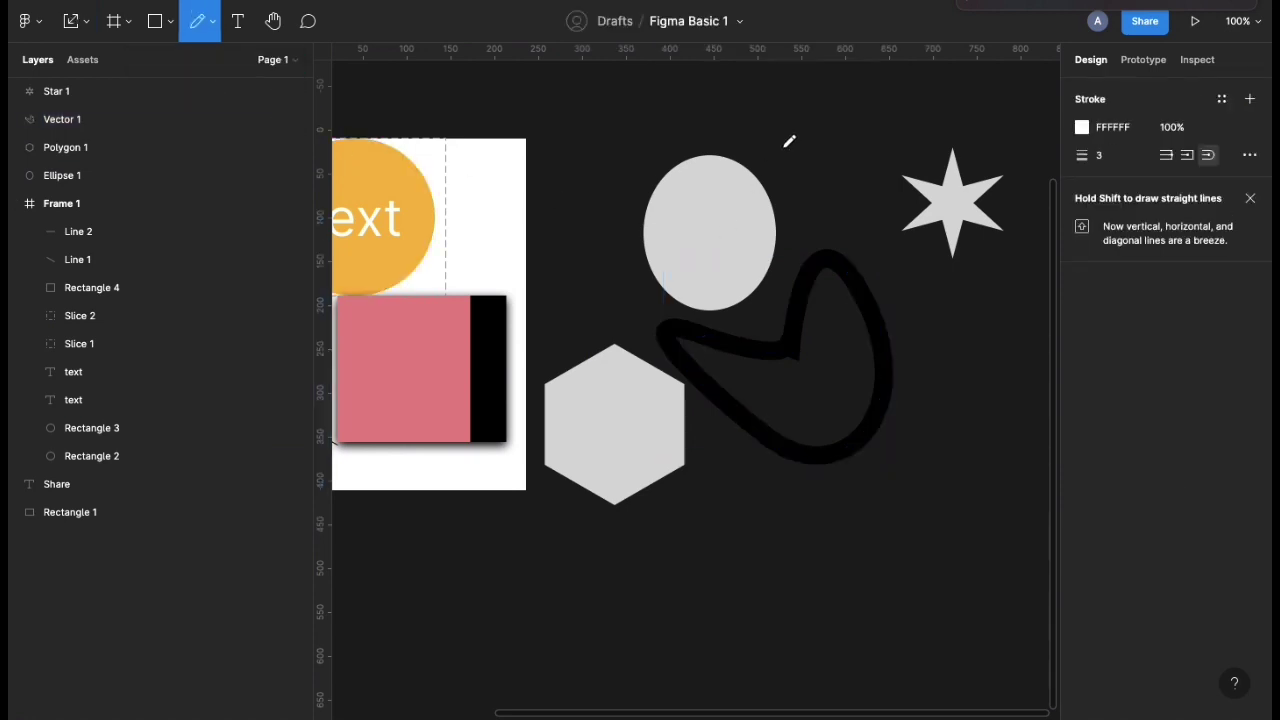
mouse_move(783, 147)
mouse_down()
mouse_move(986, 361)
mouse_move(1013, 315)
mouse_move(998, 326)
mouse_move(1083, 253)
mouse_move(1059, 138)
mouse_move(952, 114)
mouse_move(886, 70)
mouse_move(844, 144)
mouse_move(780, 157)
mouse_up()
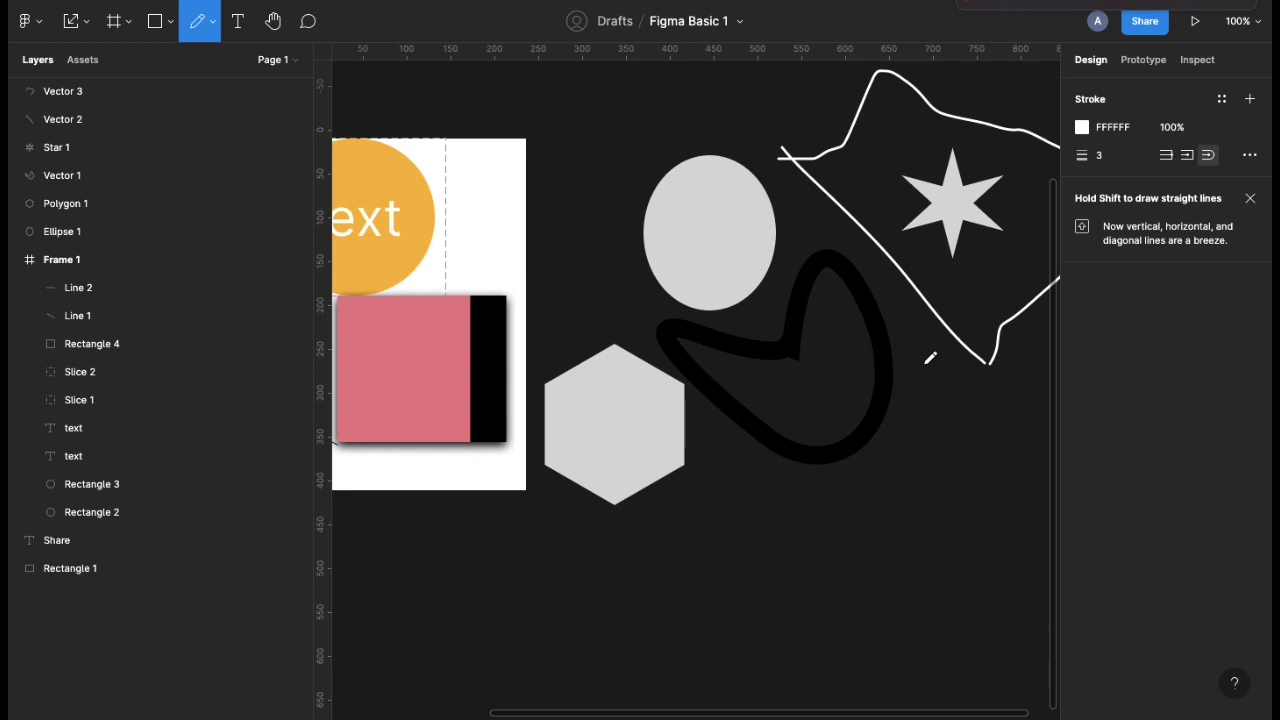
mouse_move(926, 362)
mouse_down()
mouse_move(975, 415)
mouse_move(926, 454)
mouse_move(933, 479)
mouse_move(895, 487)
mouse_move(855, 522)
mouse_move(810, 478)
mouse_move(792, 515)
mouse_move(744, 549)
mouse_move(723, 543)
mouse_move(710, 572)
mouse_up()
click(216, 30)
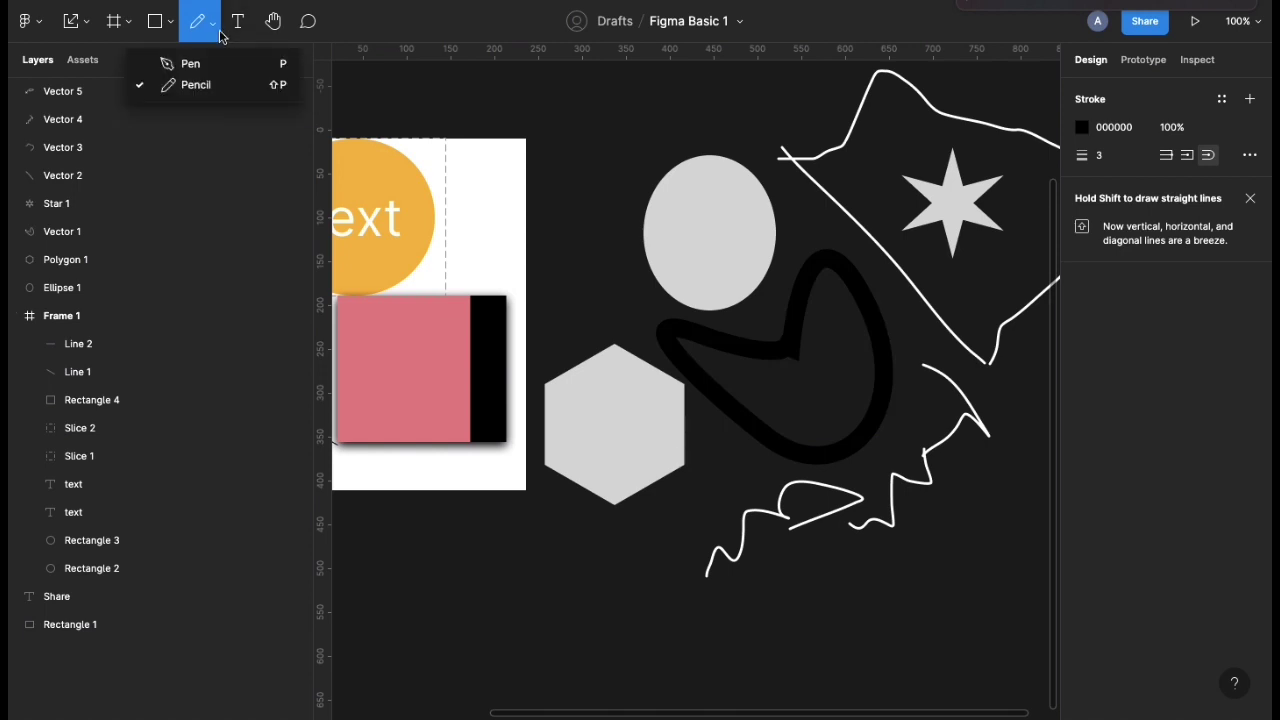
Add a white text layer reading 'How' just above the grey ellipse.
click(188, 63)
click(237, 21)
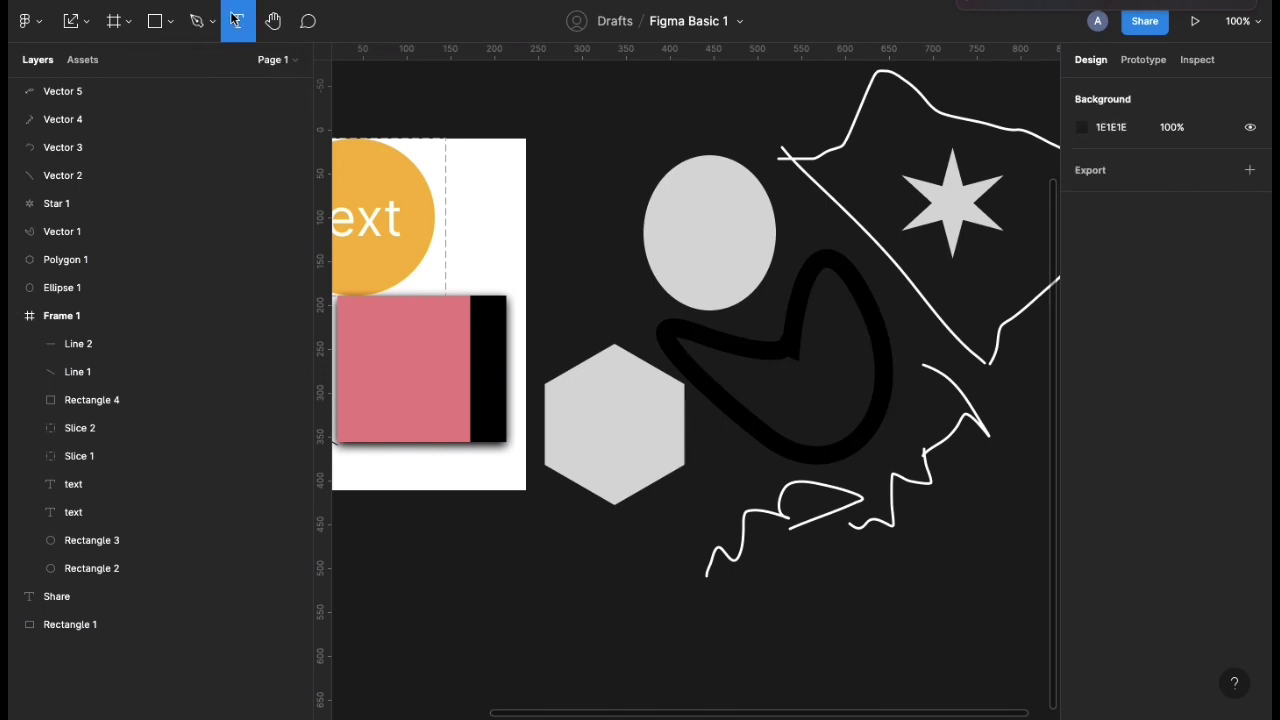
scroll(677, 462, left, 5)
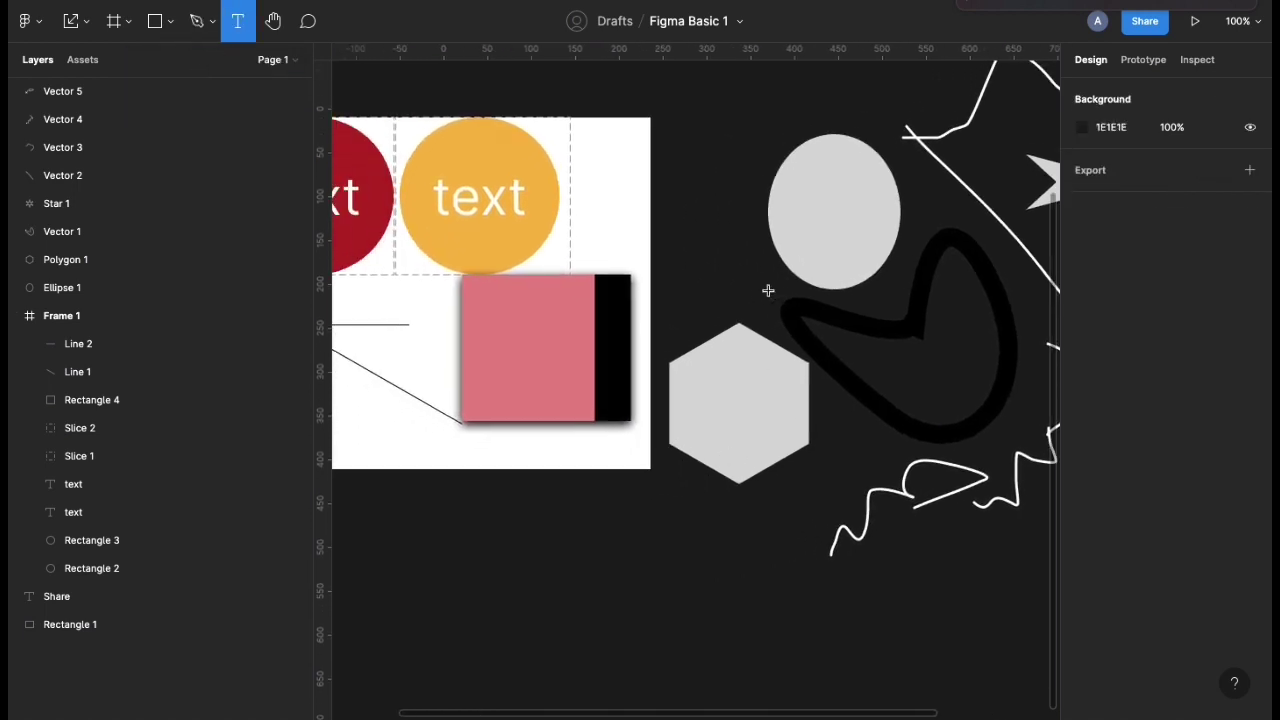
click(687, 140)
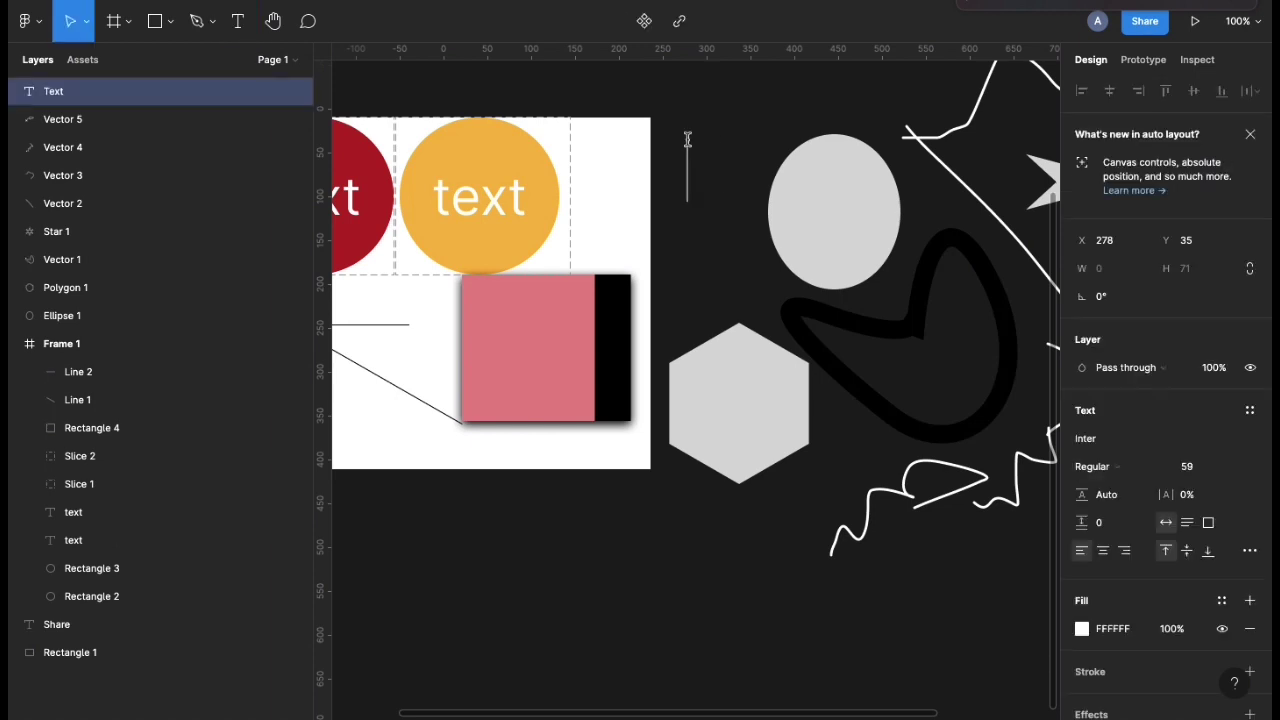
click(240, 20)
click(694, 106)
text(F)
key(BackSpace)
text(How)
key(Escape)
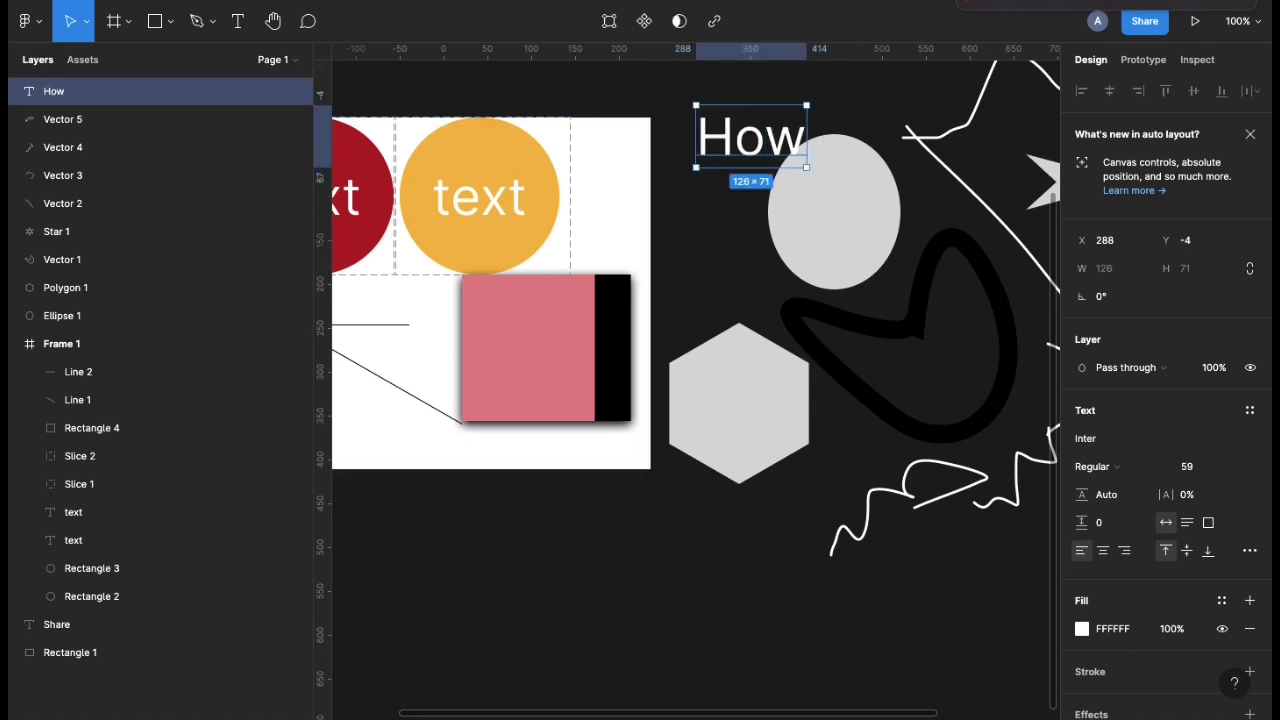
Add a 'Button' text layer and move it just above How.
key(t)
click(716, 242)
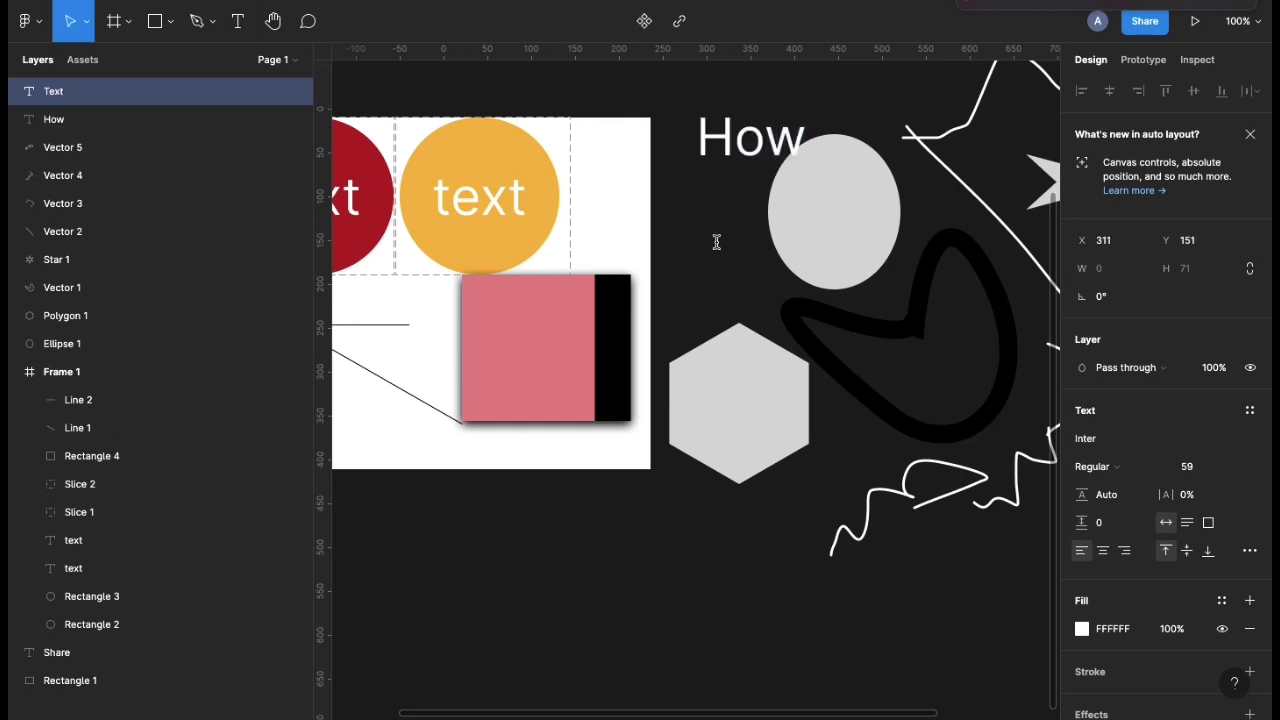
text(Button)
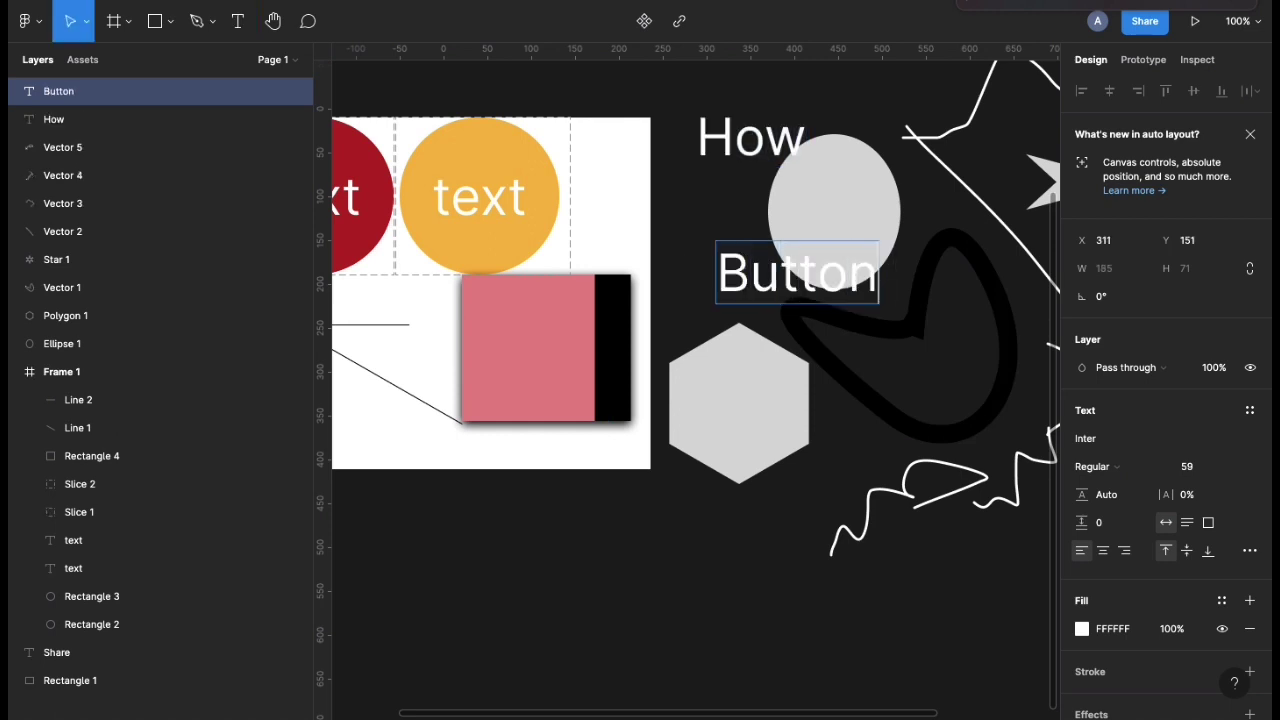
key(Escape)
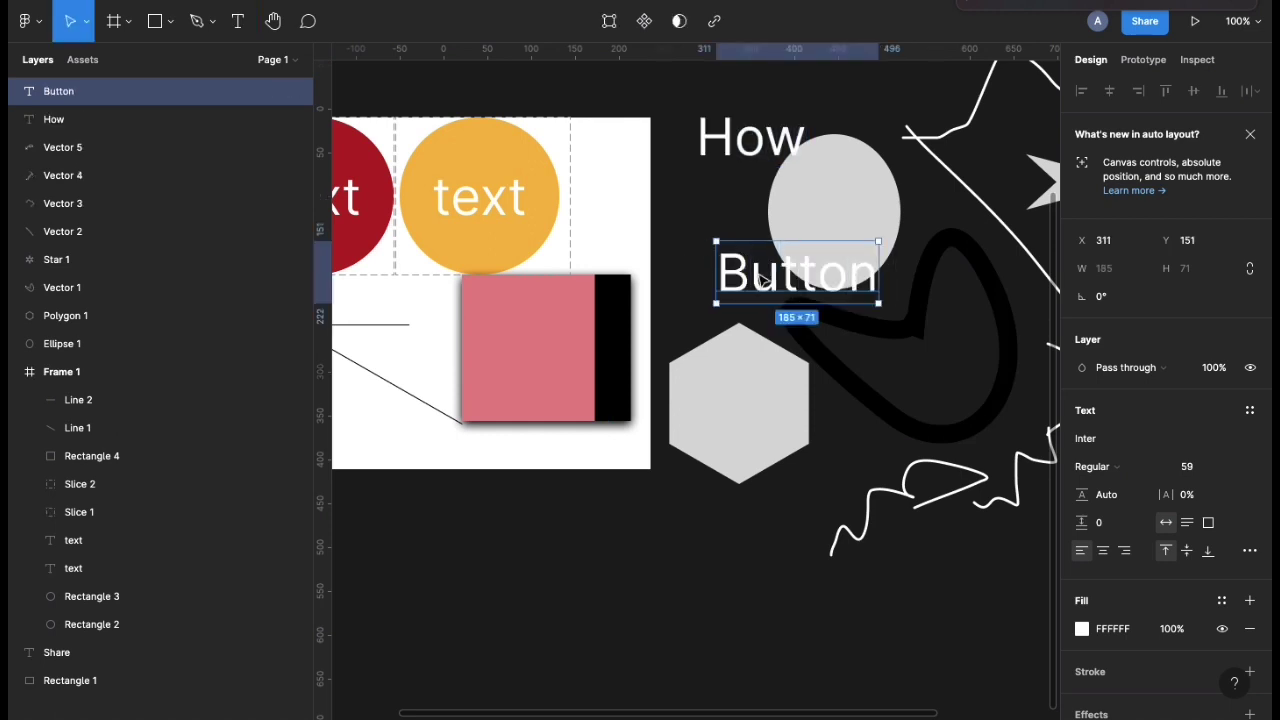
drag(758, 282, 706, 92)
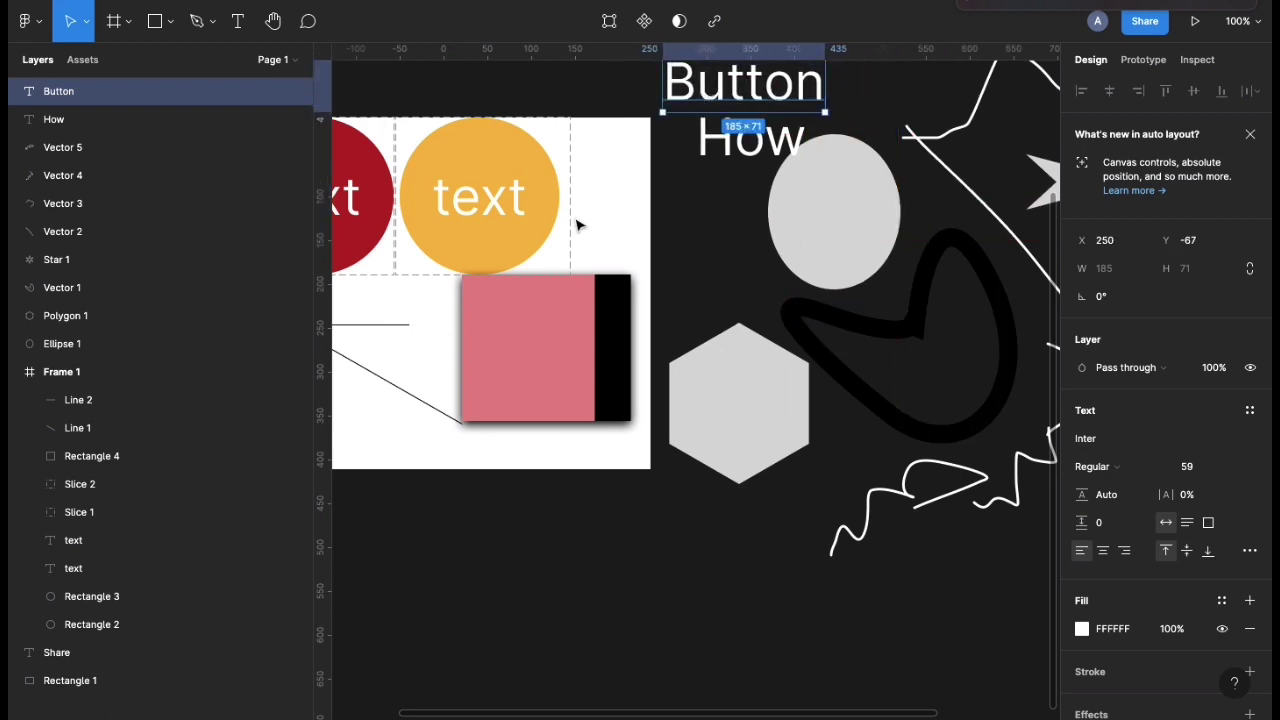
Pan the canvas with the Hand tool to expose empty space left of the frame.
click(273, 27)
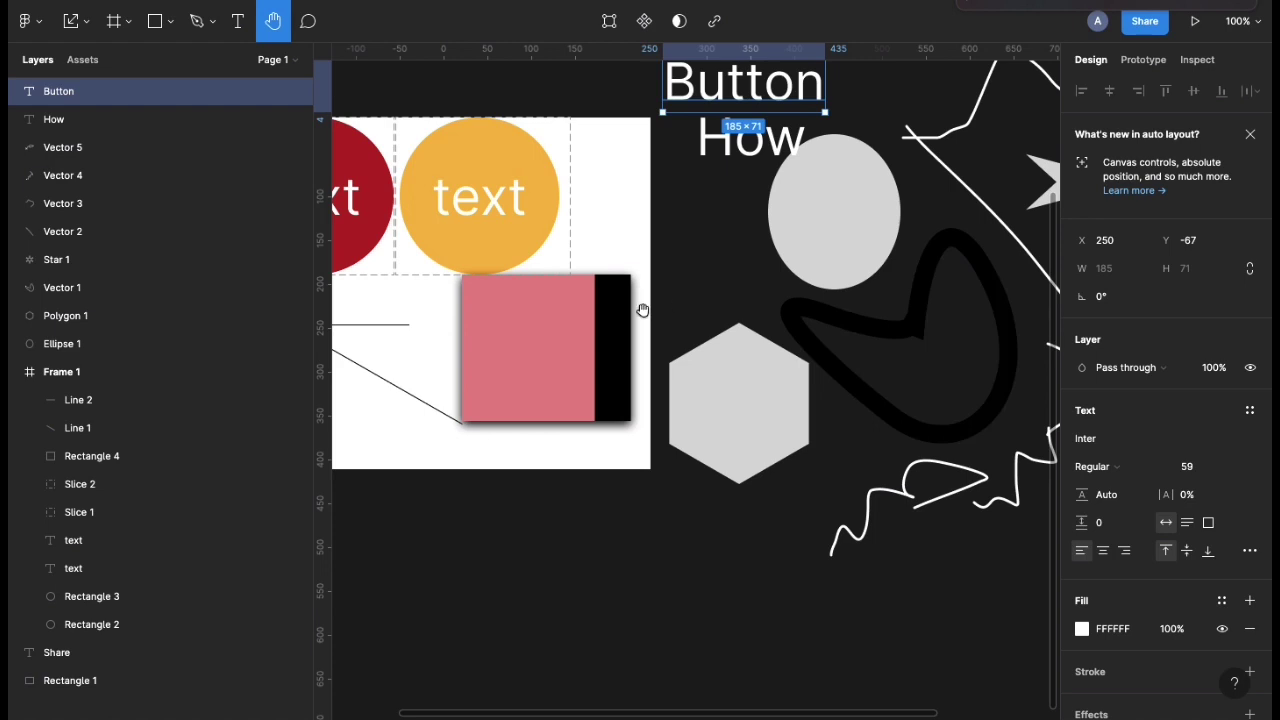
drag(643, 306, 969, 529)
scroll(770, 530, right, 5)
scroll(770, 530, down, 5)
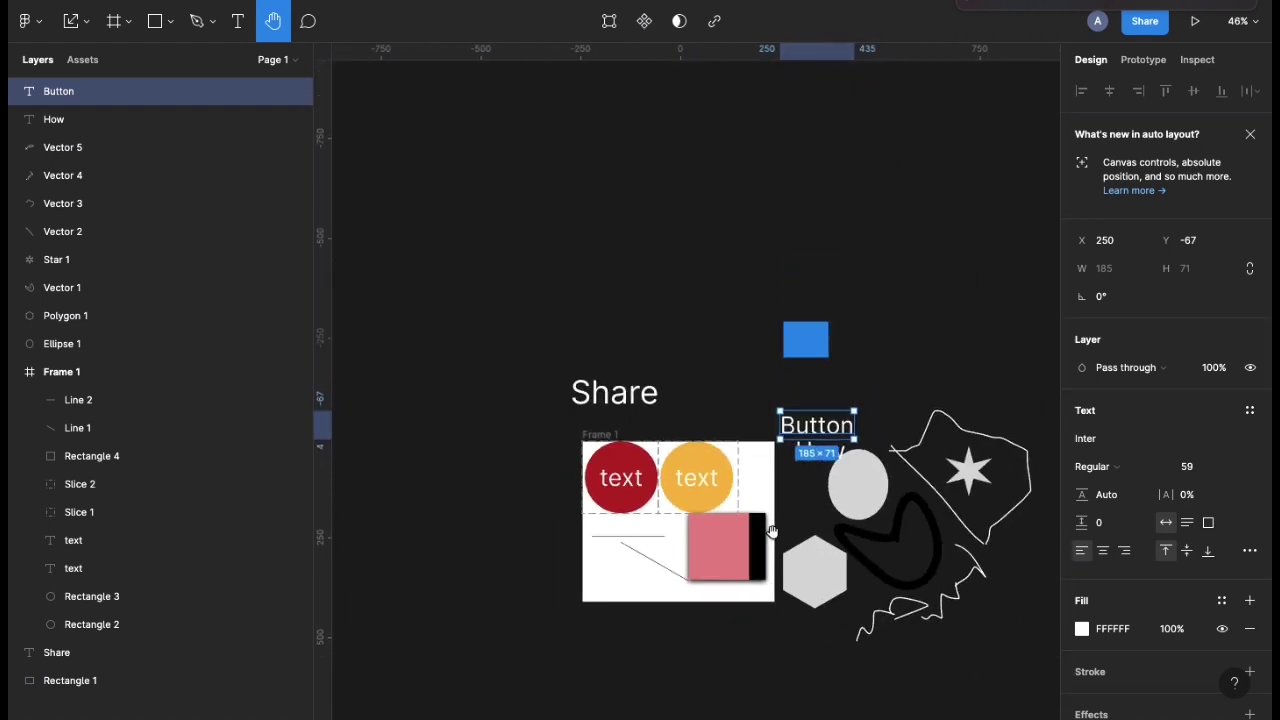
drag(611, 370, 872, 492)
drag(686, 314, 851, 320)
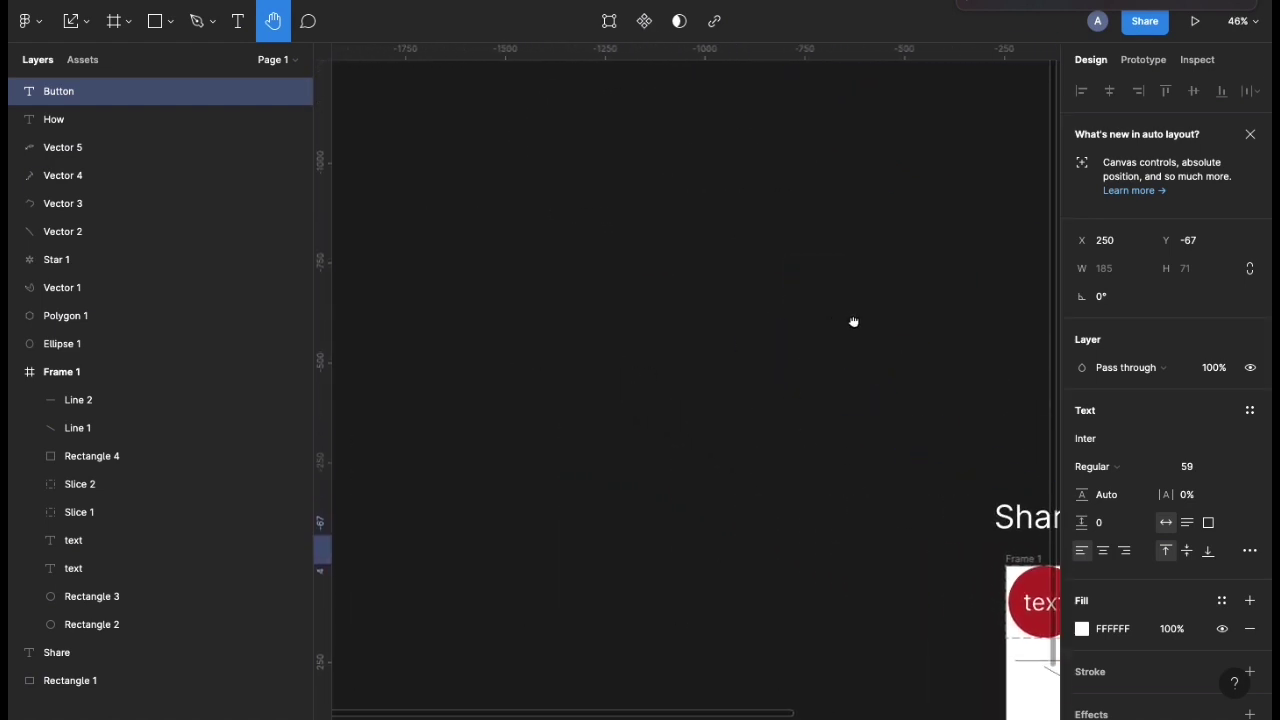
Pin a comment reading 'This is a comment' on the empty canvas.
click(308, 21)
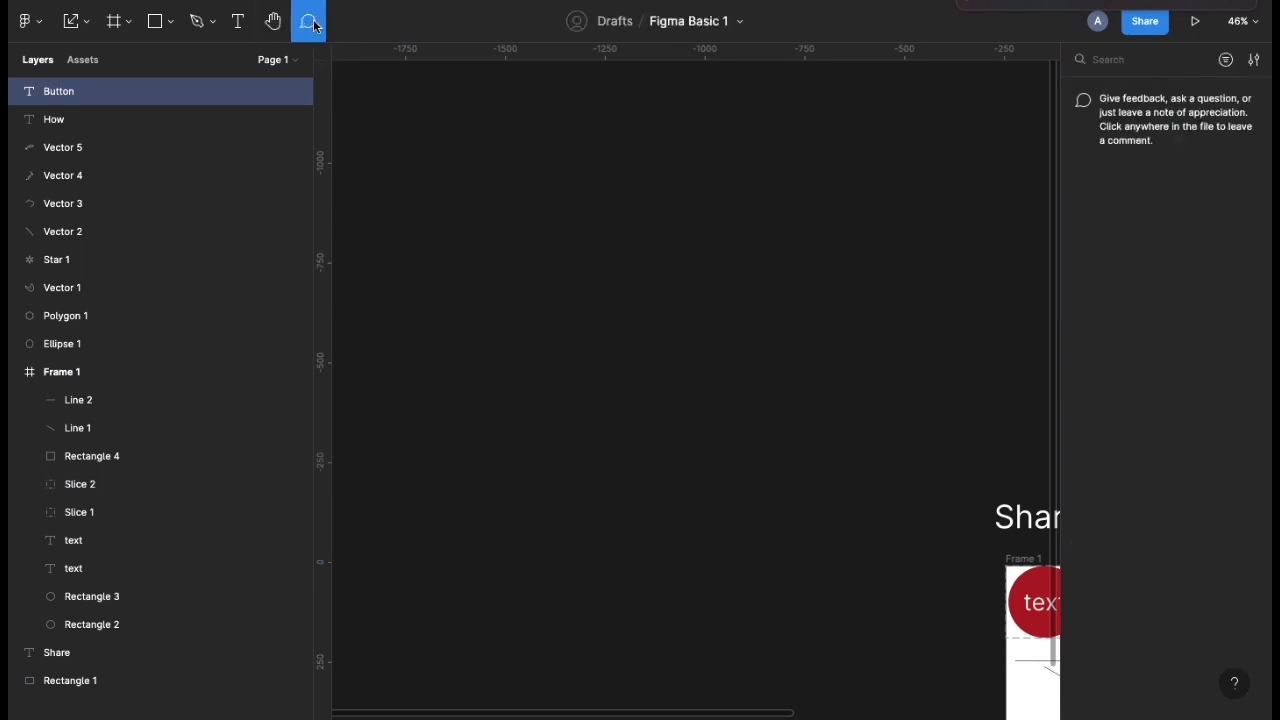
click(695, 384)
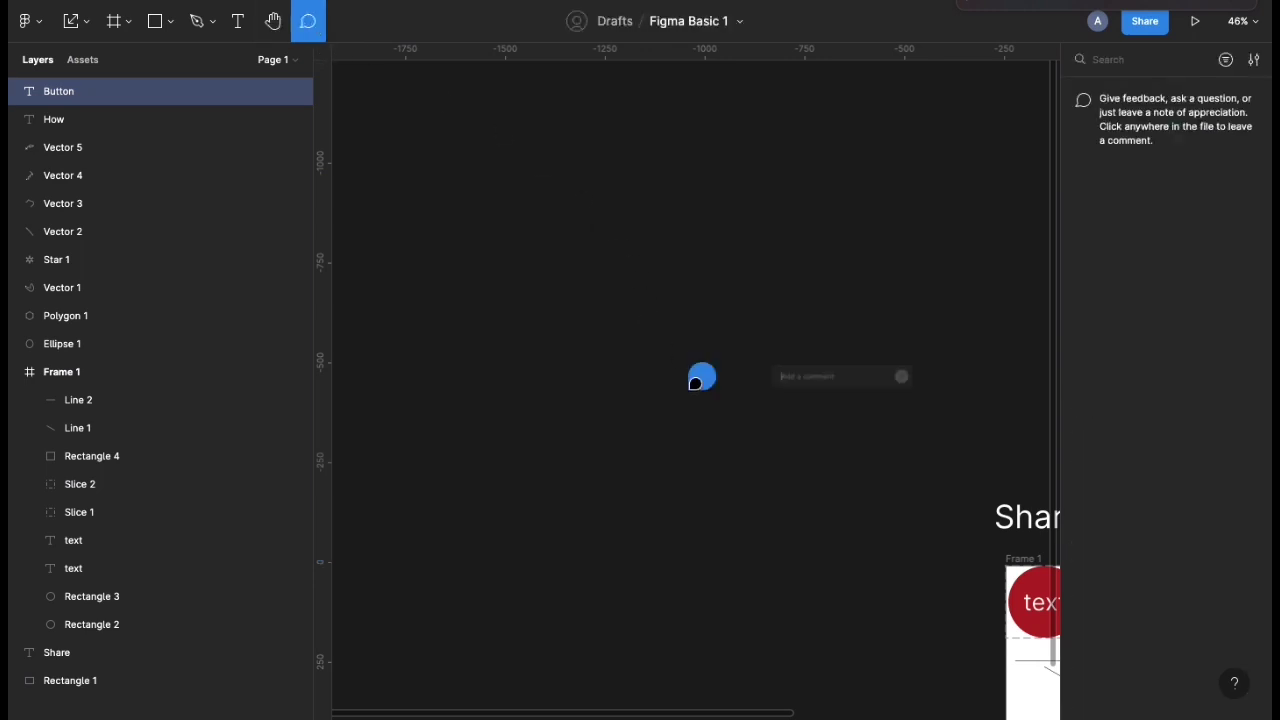
text(Comment)
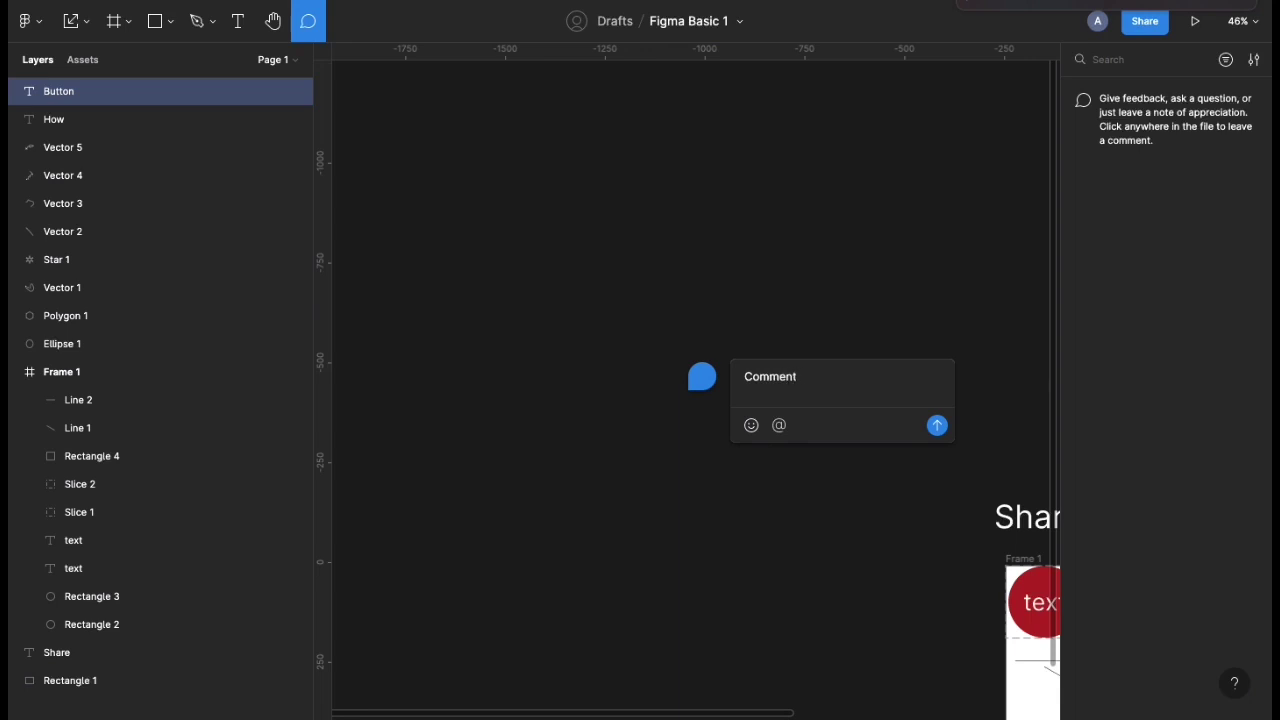
key(ctrl+a)
key(BackSpace)
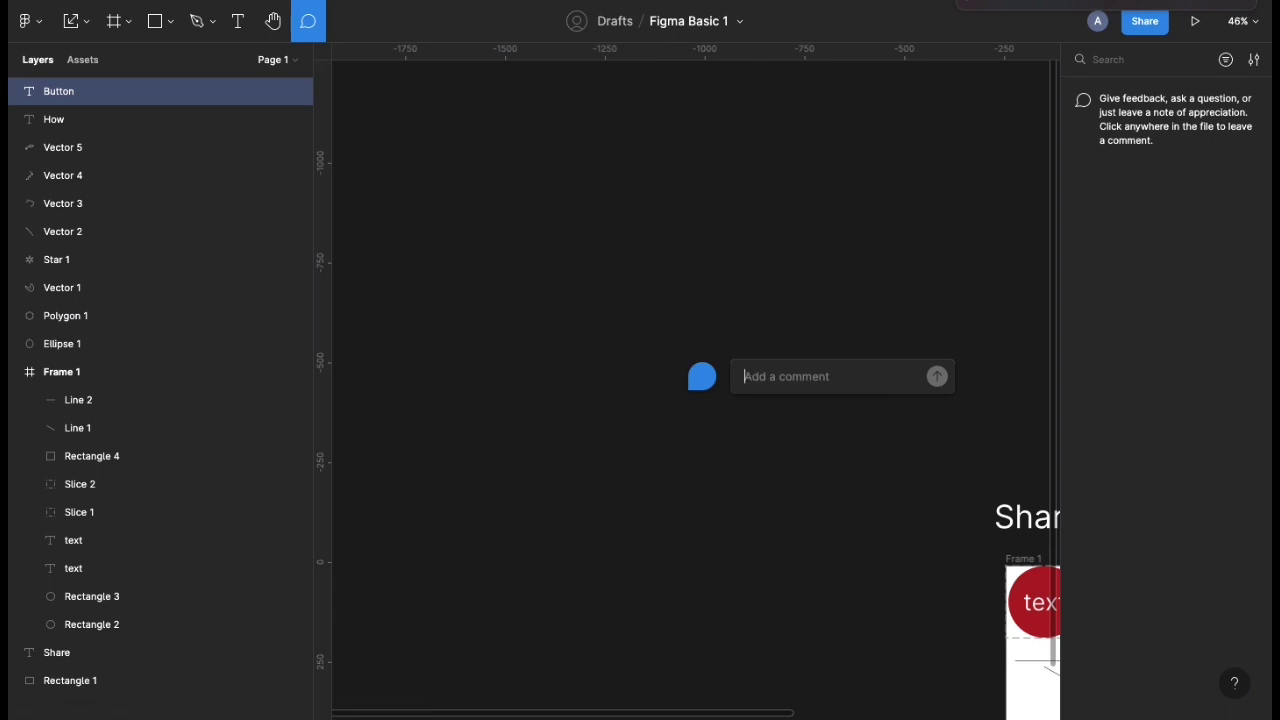
text(This)
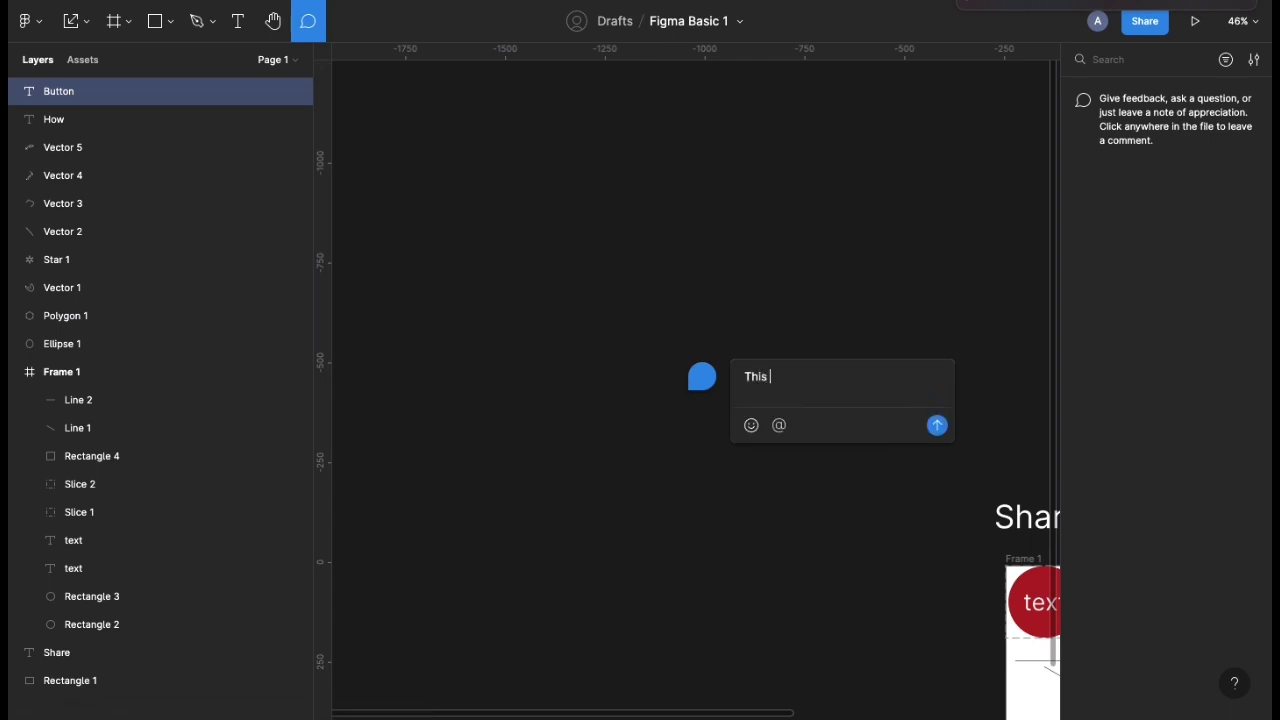
text( is a comment)
key(Return)
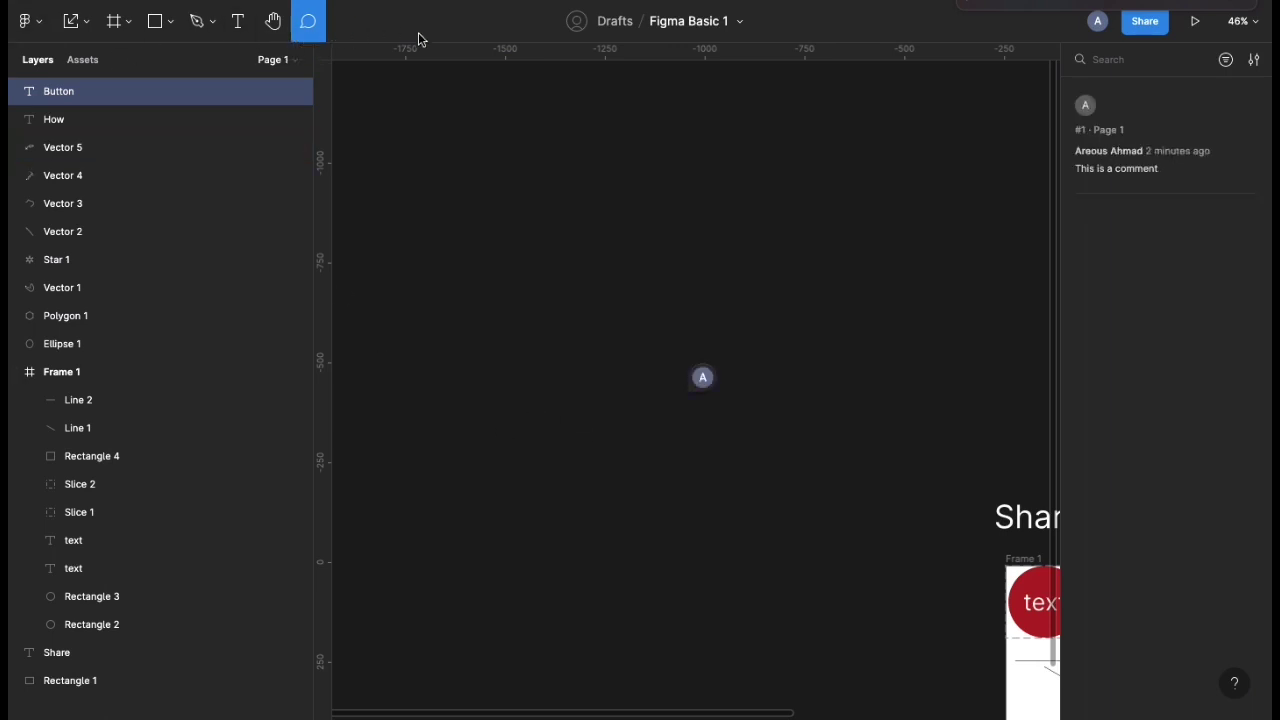
click(447, 217)
key(Escape)
key(Escape)
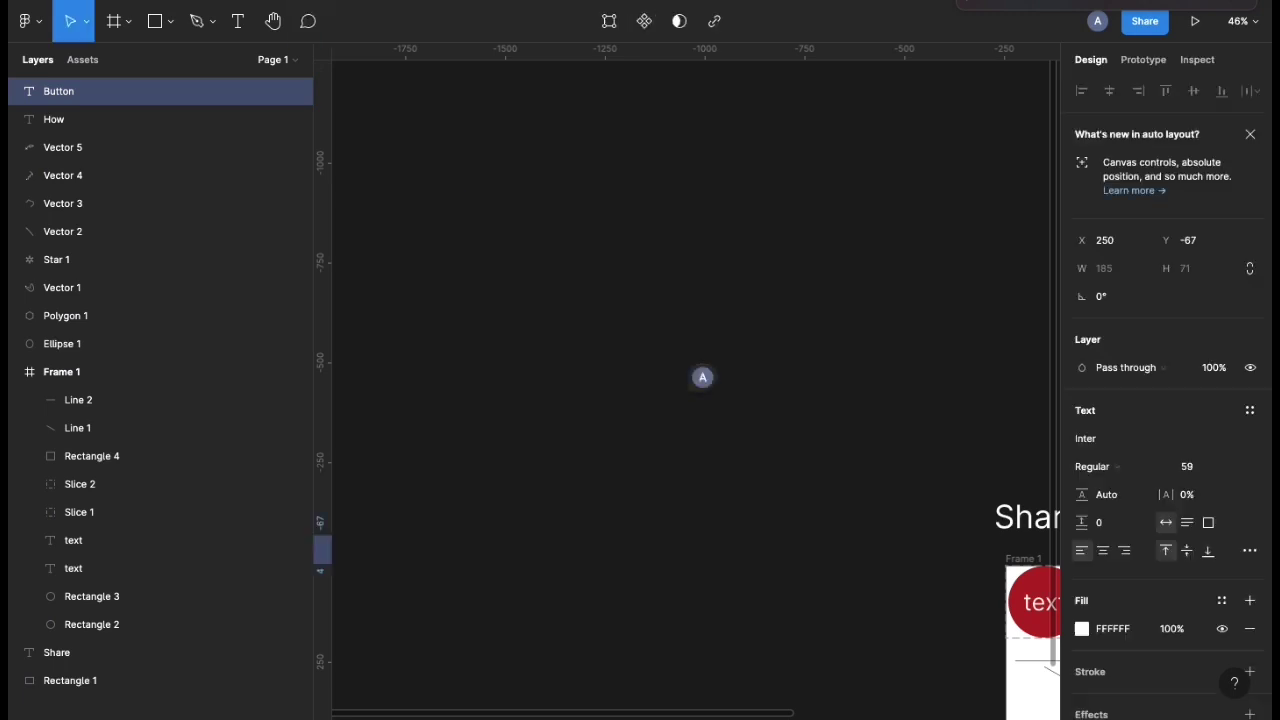
Deselect everything, zoom out to 24%, and glance at Assets before returning to Layers.
click(457, 246)
scroll(483, 360, down, 5)
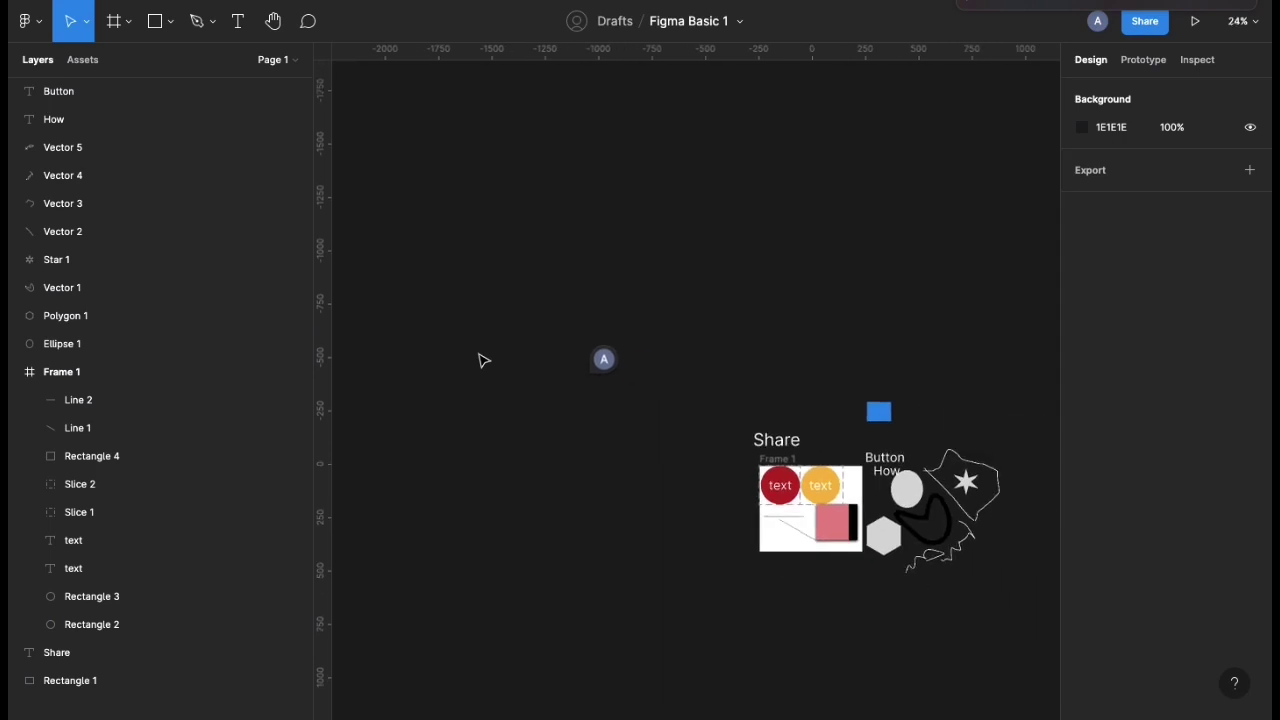
scroll(483, 360, down, 2)
scroll(483, 360, right, 2)
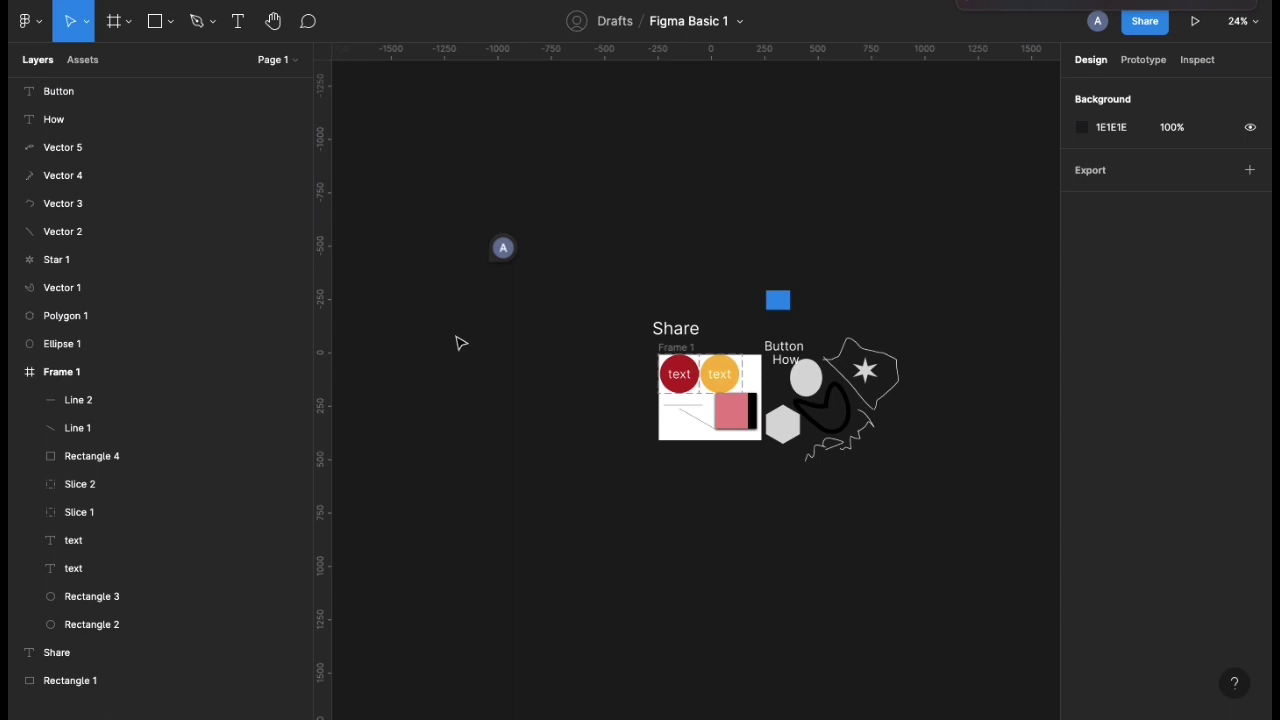
click(77, 70)
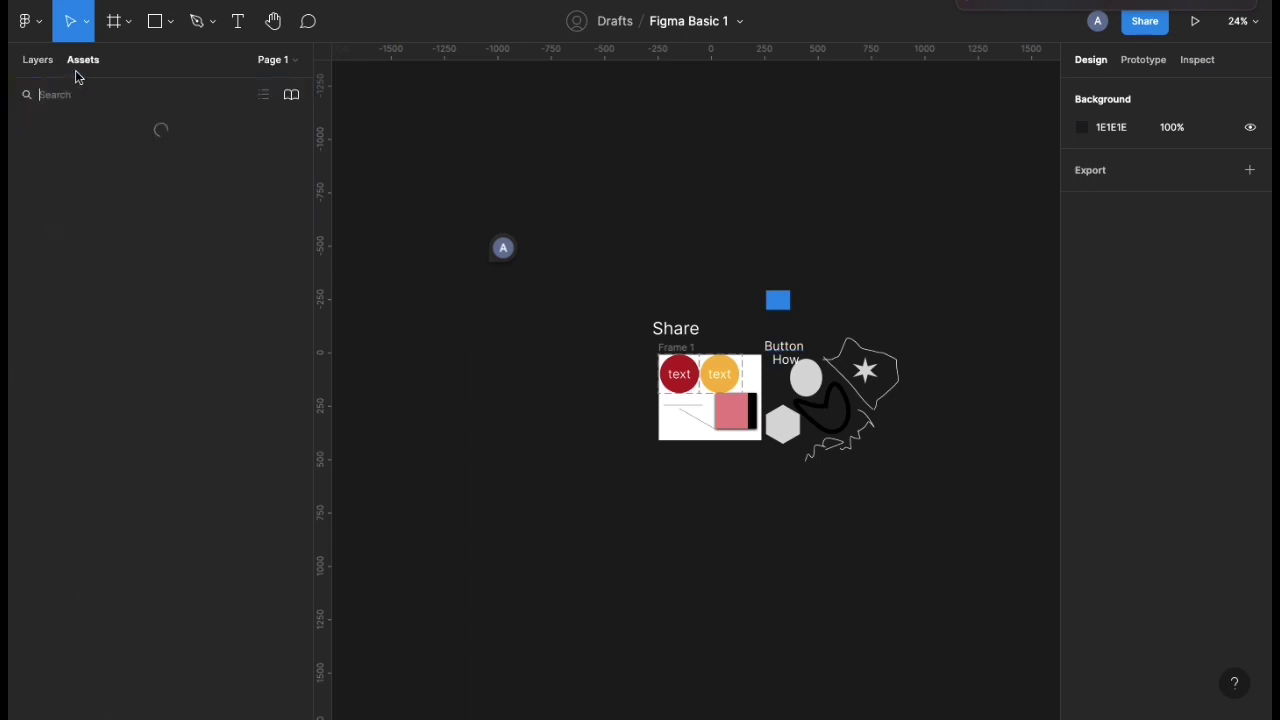
click(38, 62)
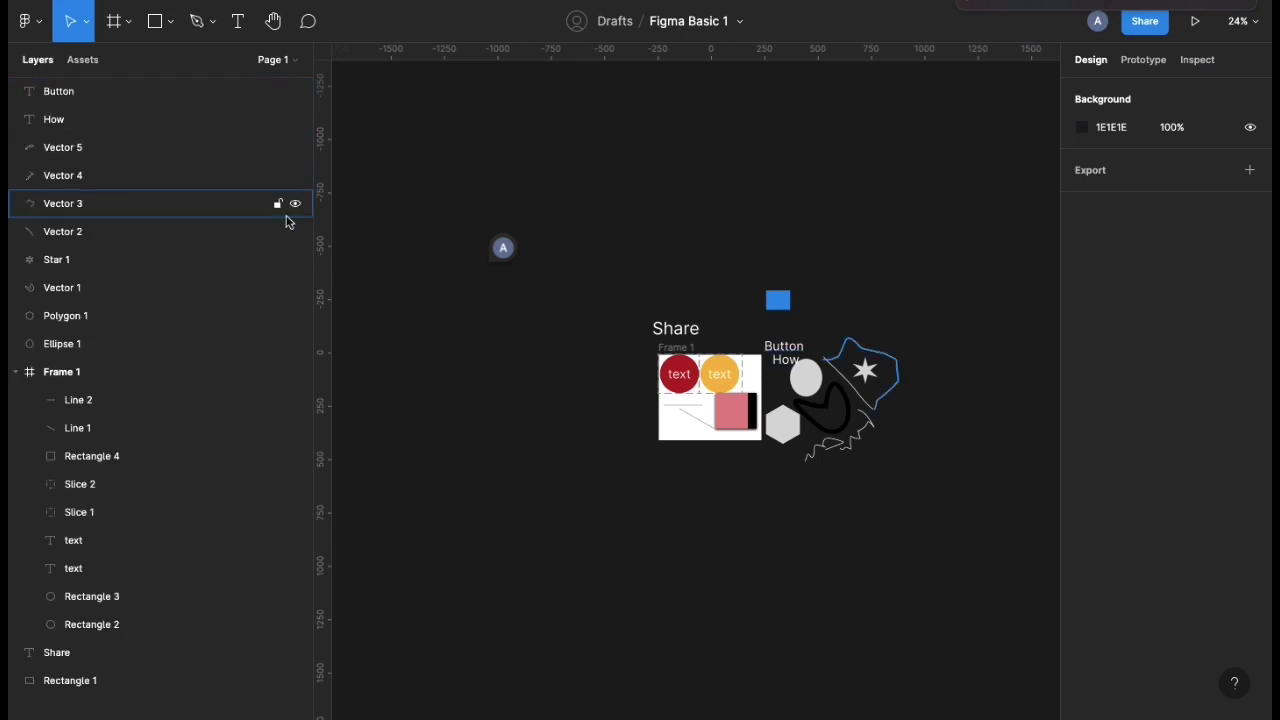